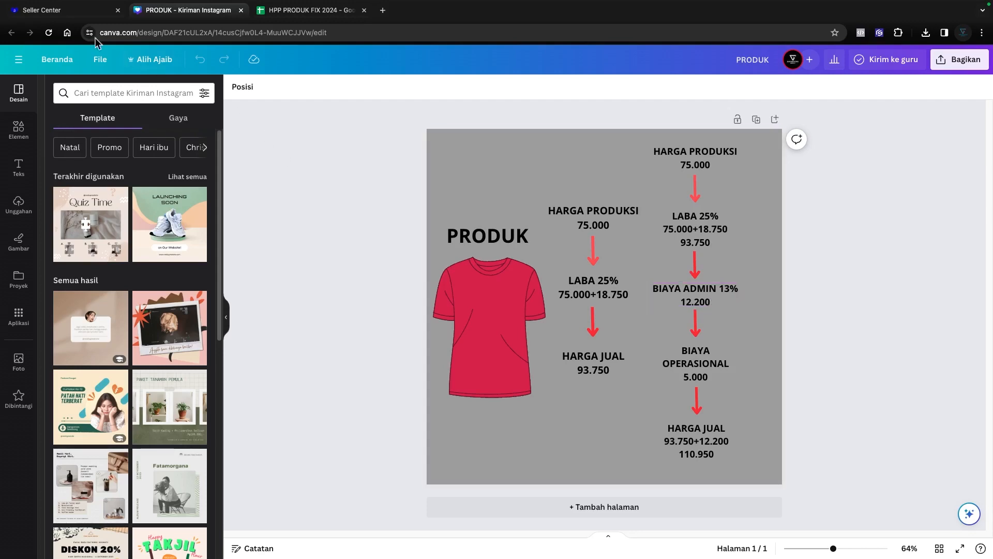
In the HPP PRODUK FIX 2024 spreadsheet, change the admin fee column header to ADMIN 13 %
{"action": "left_click", "coordinate": [72, 10]}
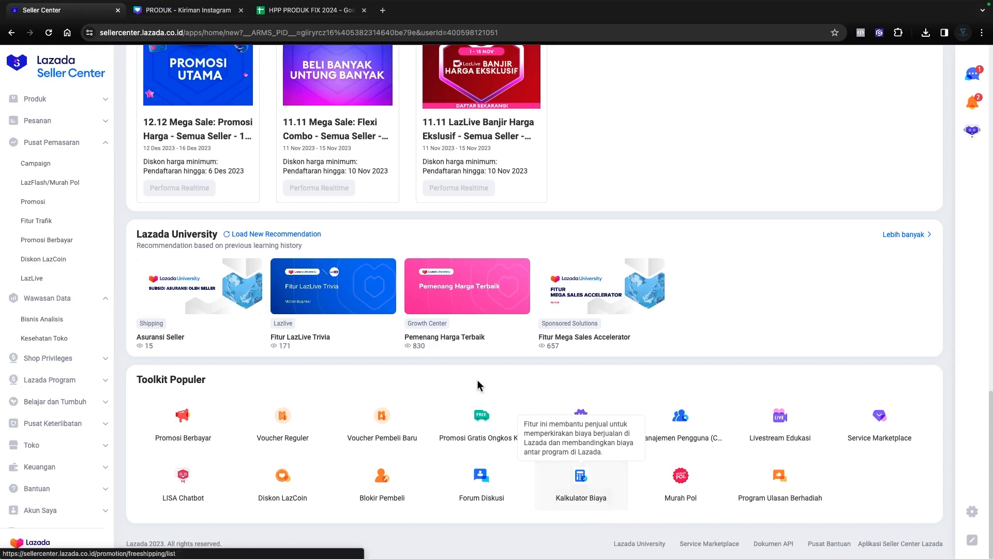
{"action": "left_click", "coordinate": [205, 13]}
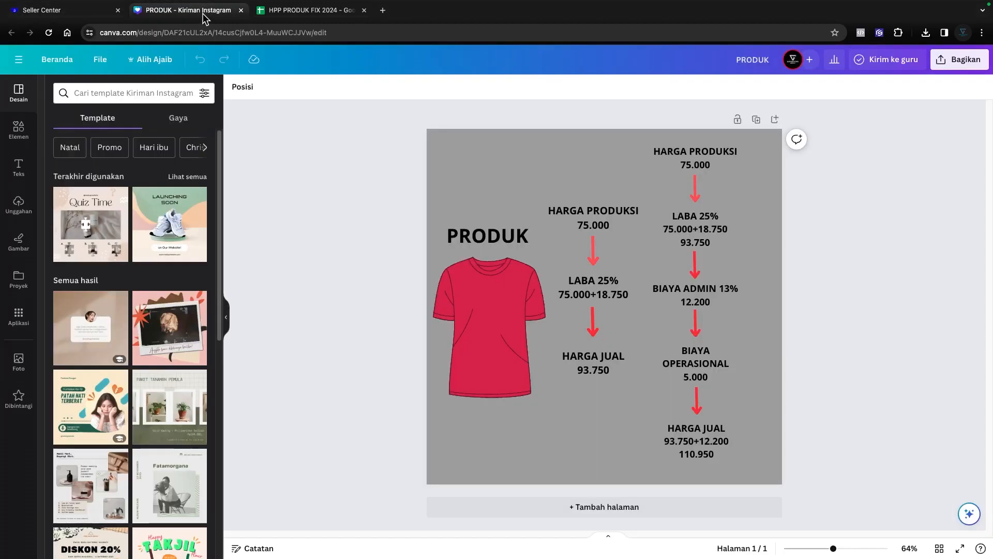
{"action": "left_click", "coordinate": [275, 11]}
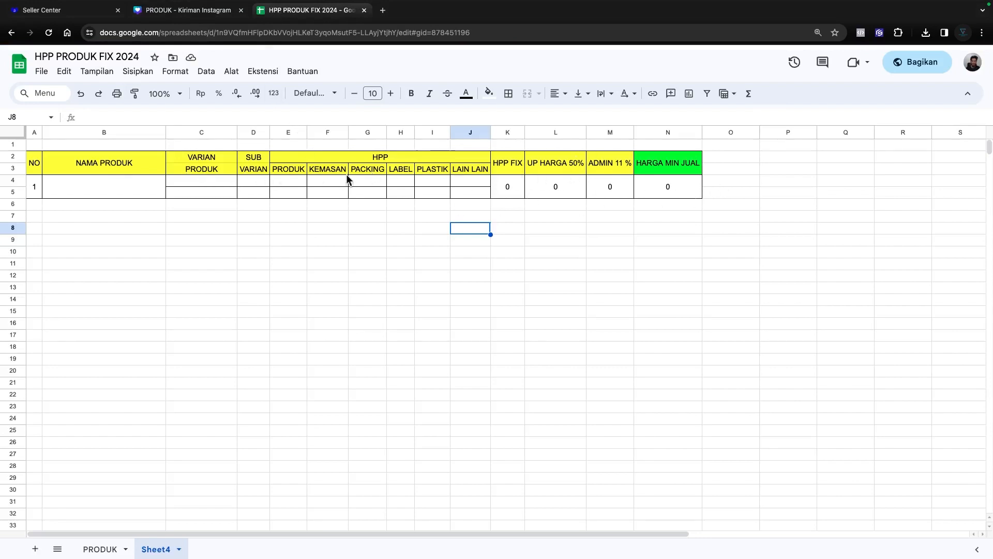
{"action": "left_click", "coordinate": [619, 163]}
{"action": "double_click", "coordinate": [620, 162]}
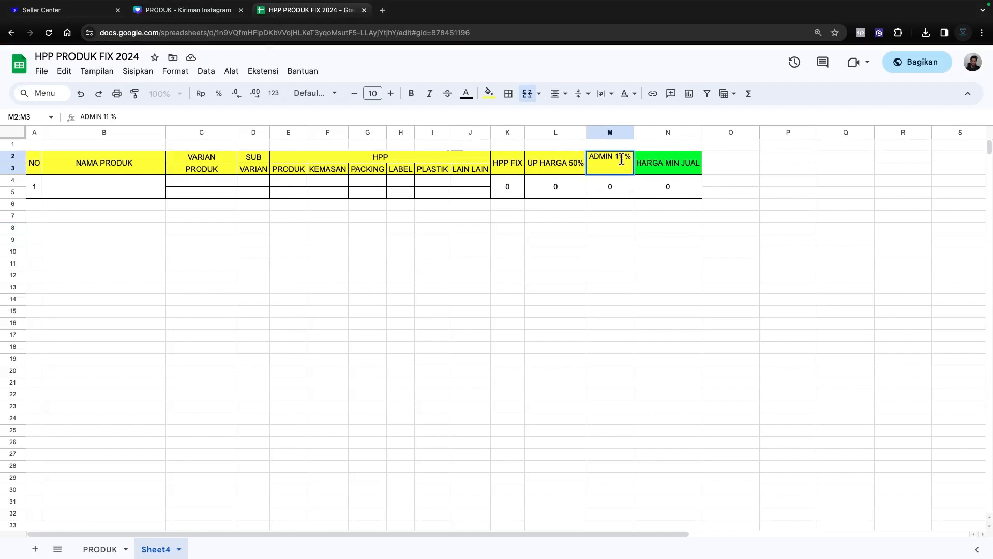
{"action": "key", "text": "BackSpace"}
{"action": "type", "text": "3"}
{"action": "left_click", "coordinate": [654, 226]}
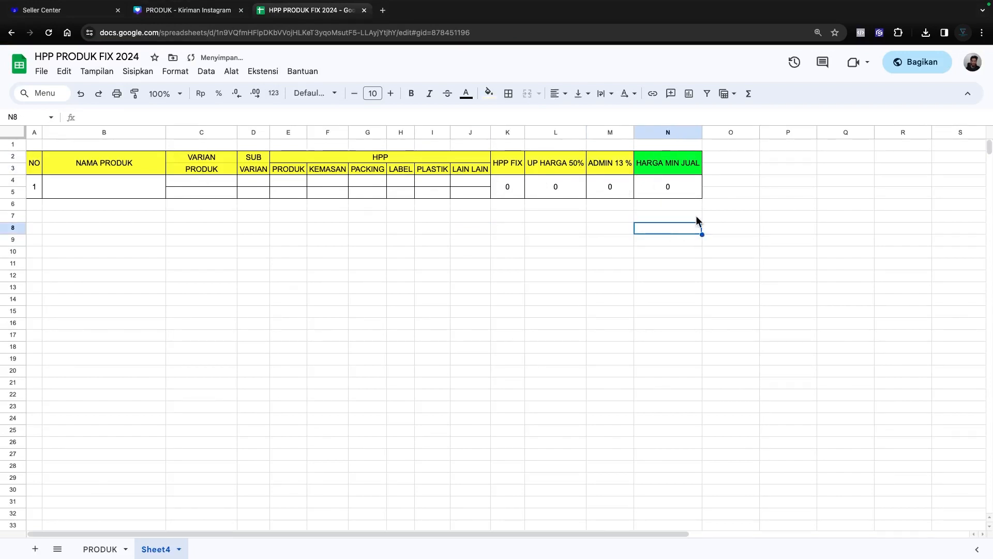
Look at the Kalkulator Biaya tool in Lazada Seller Center and highlight the entry area B4:N24 in the HPP spreadsheet
{"action": "left_click", "coordinate": [77, 13]}
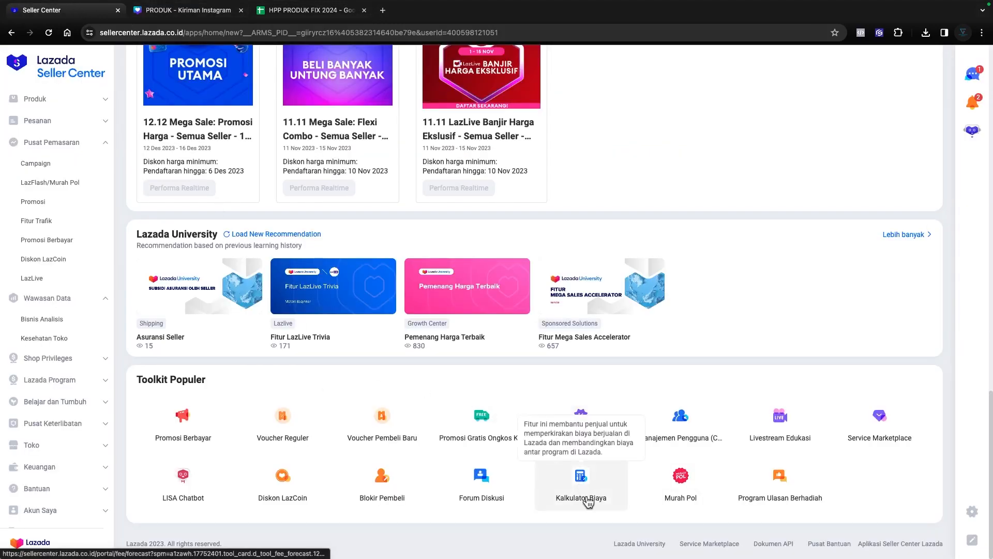
{"action": "left_click", "coordinate": [265, 10]}
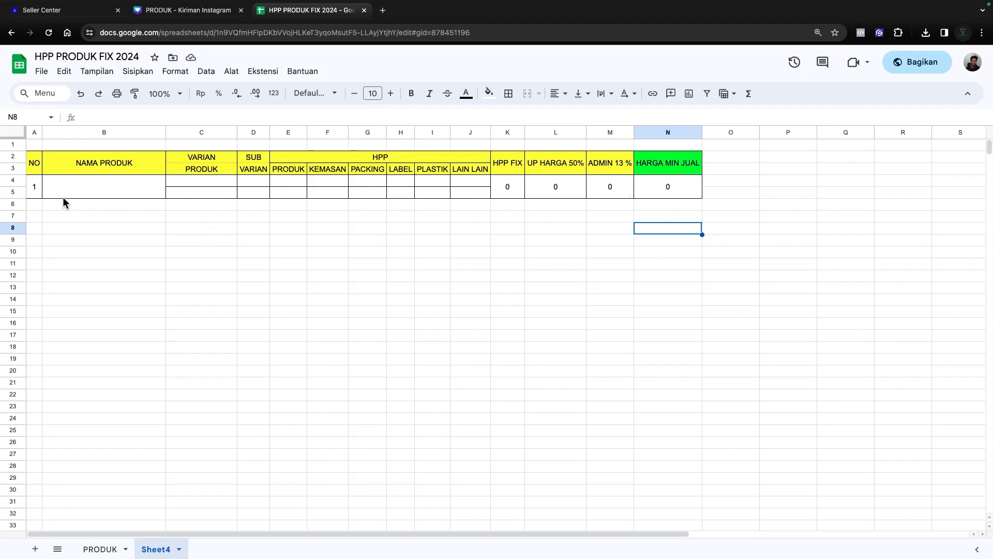
{"action": "left_click_drag", "start_coordinate": [53, 190], "coordinate": [689, 428]}
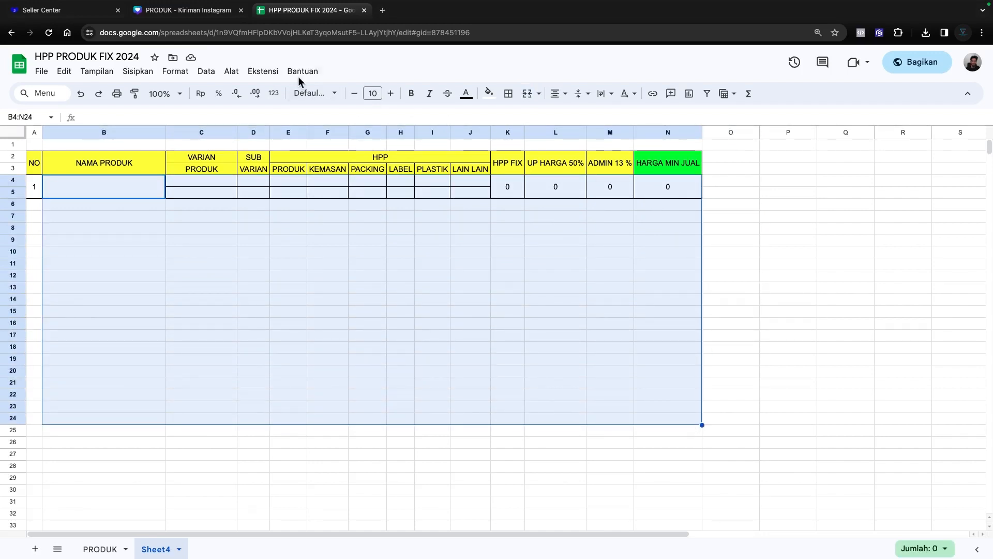
Switch to the PRODUK design in Canva and examine the T-shirt, its production price and the BIAYA OPERASIONAL item in the longer price flow
{"action": "left_click", "coordinate": [202, 12]}
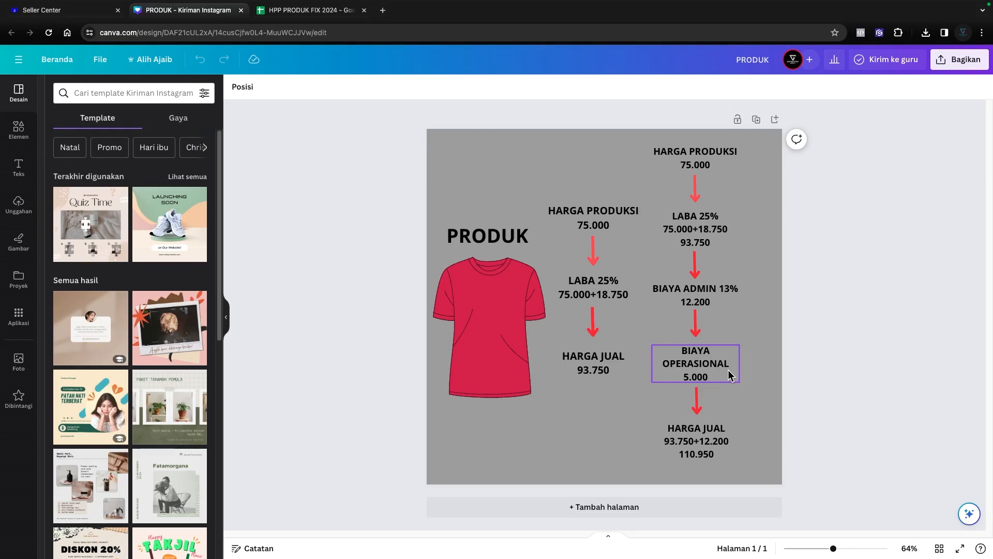
{"action": "left_click", "coordinate": [709, 150]}
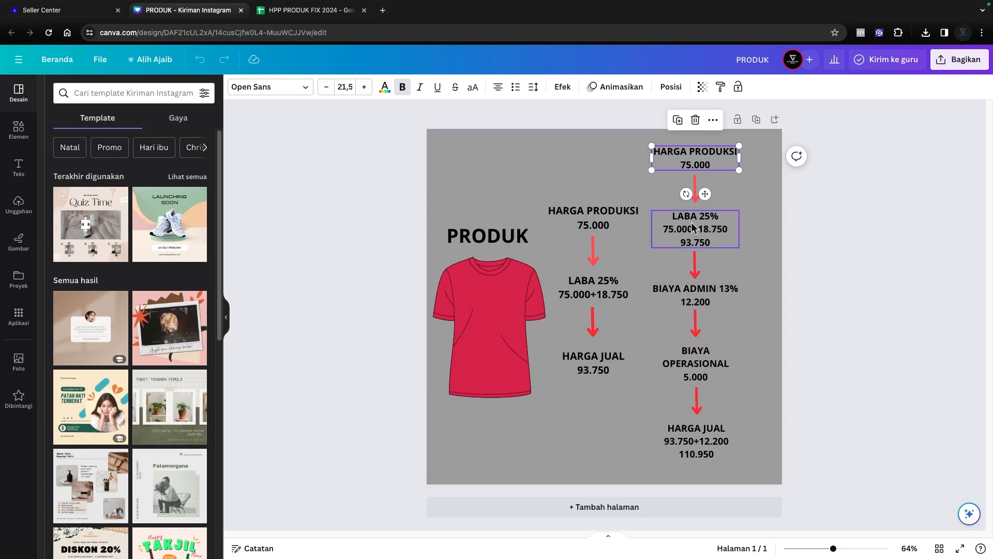
{"action": "left_click", "coordinate": [607, 160]}
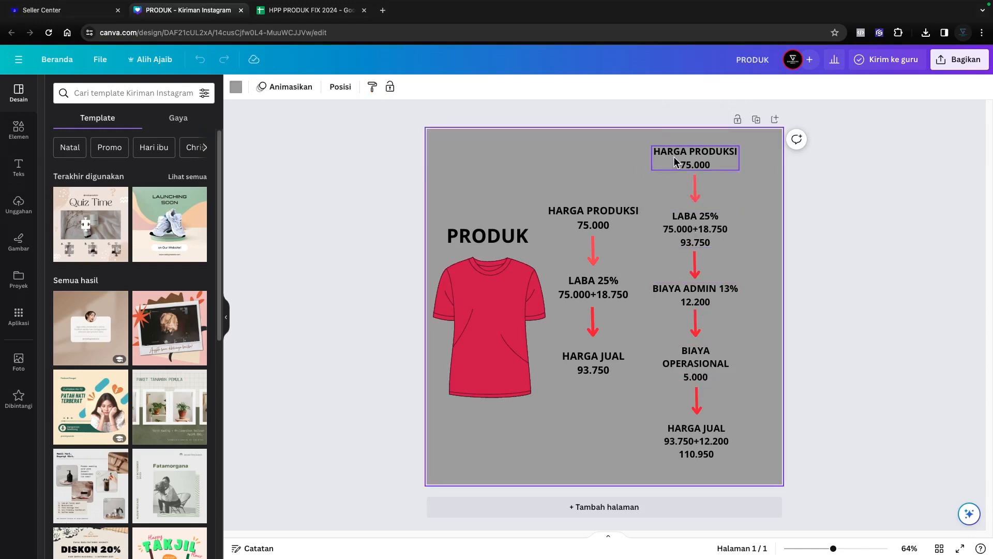
{"action": "left_click", "coordinate": [675, 162]}
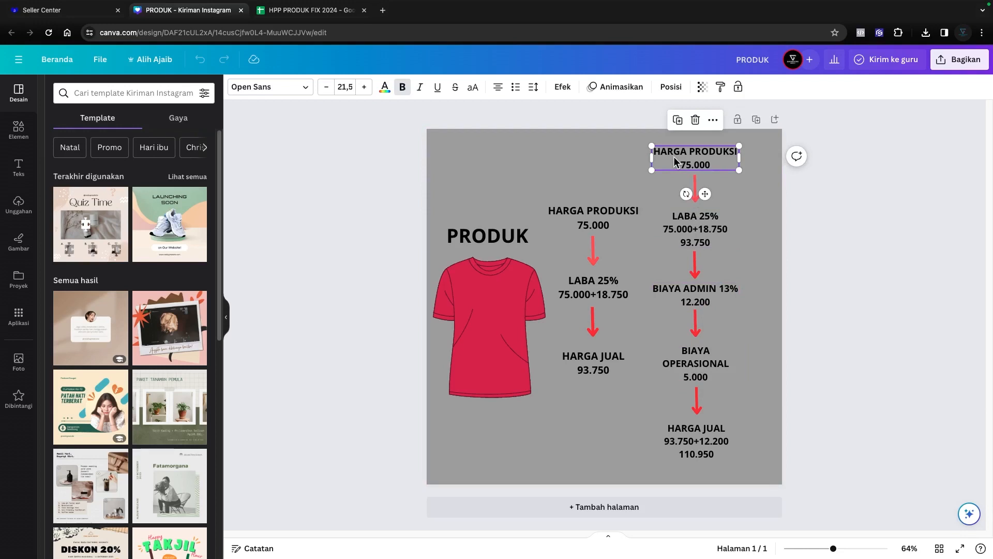
{"action": "left_click", "coordinate": [501, 284]}
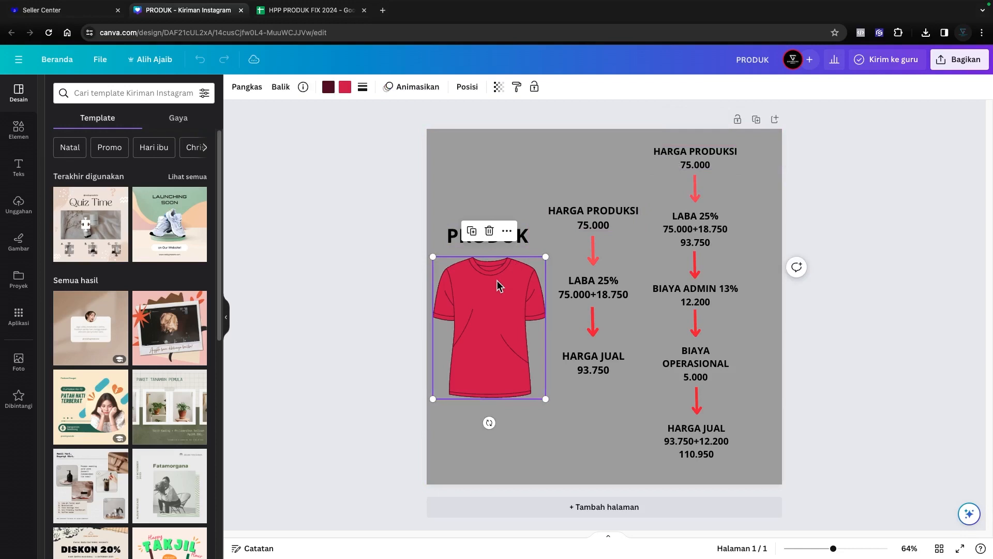
{"action": "left_click", "coordinate": [684, 370]}
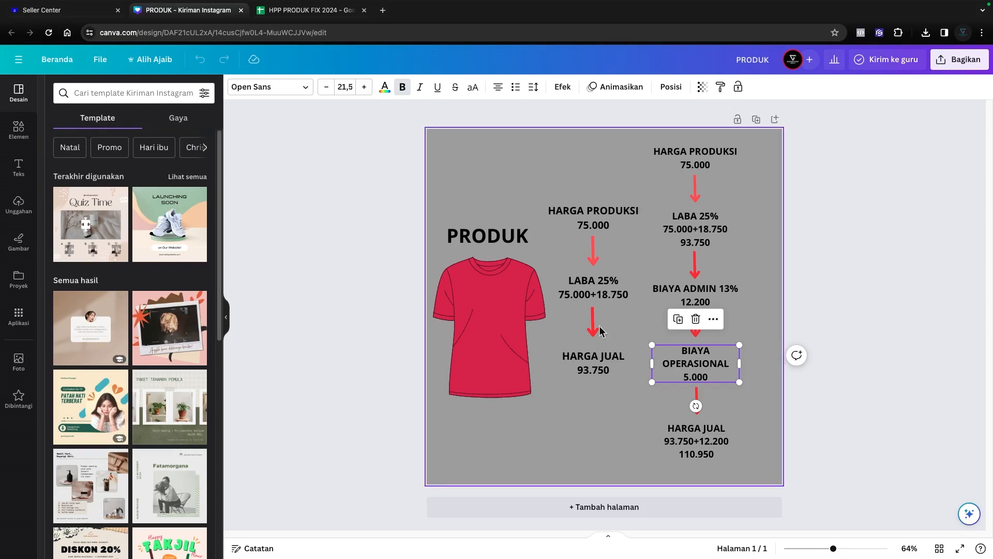
{"action": "left_click", "coordinate": [691, 156]}
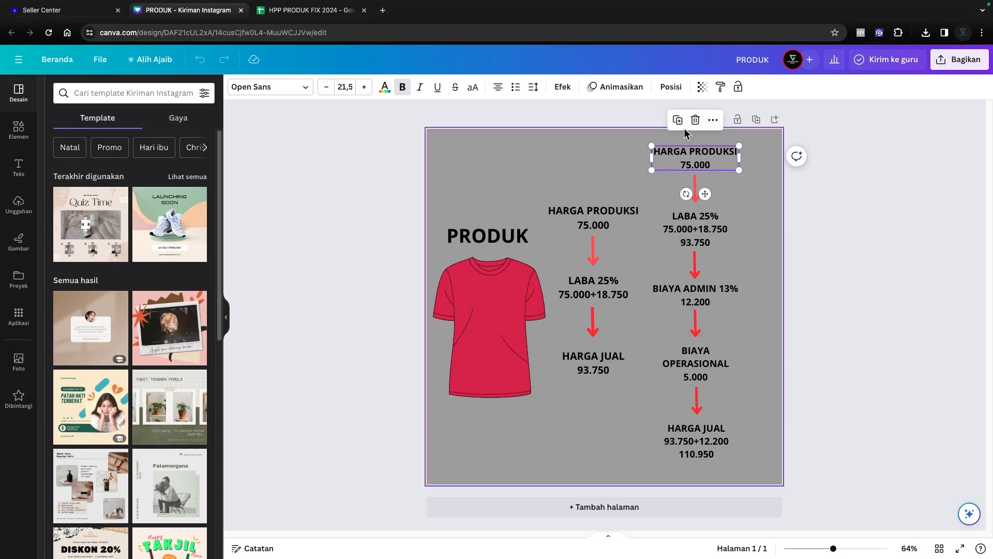
{"action": "left_click", "coordinate": [681, 386]}
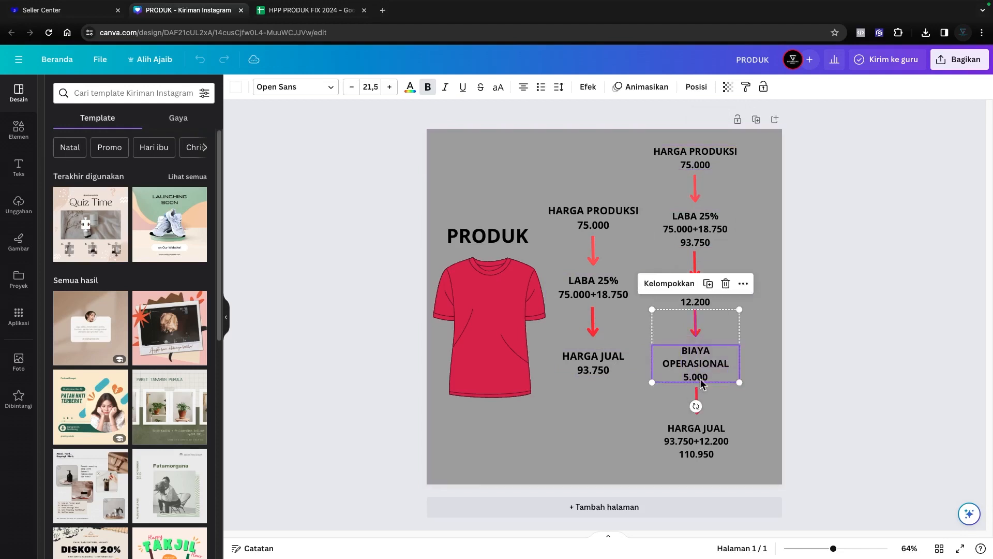
{"action": "left_click", "coordinate": [745, 358]}
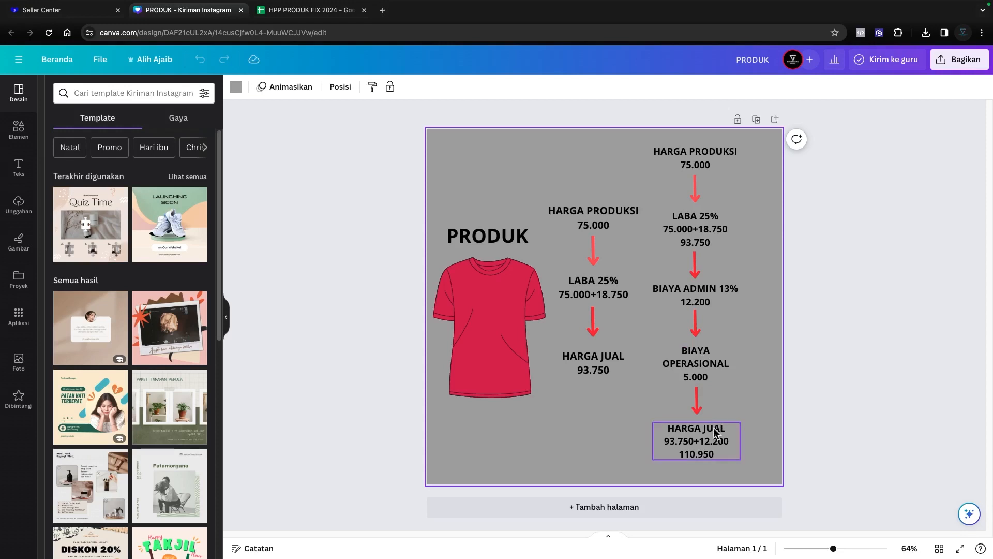
Compare the shorter flow's selling price and 25% profit with the longer flow's admin fee, operational cost and selling price
{"action": "left_click", "coordinate": [619, 369]}
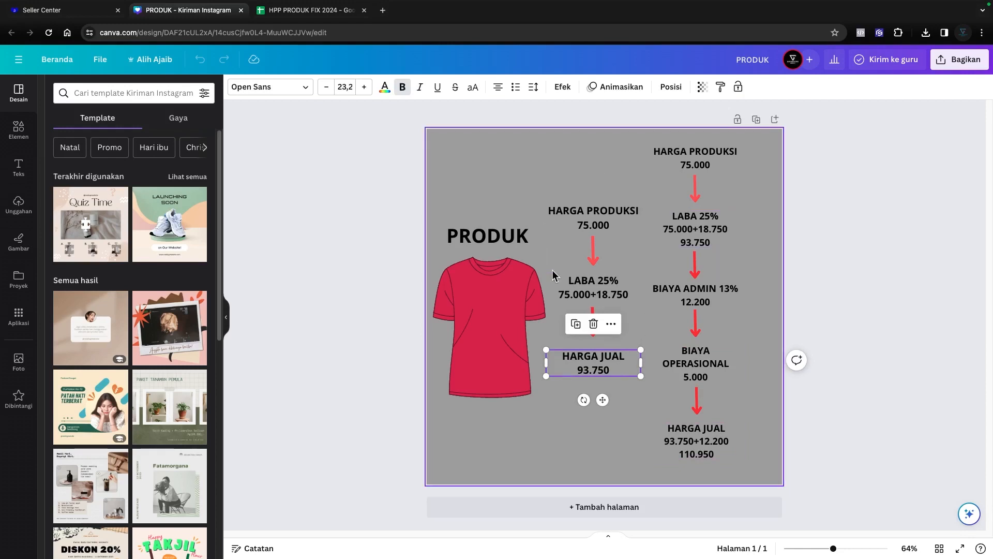
{"action": "left_click", "coordinate": [610, 282]}
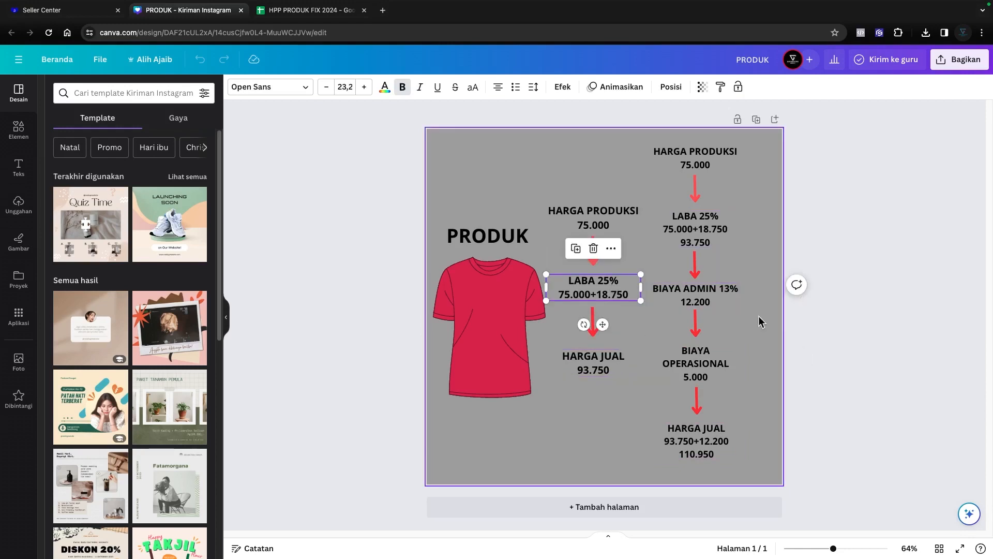
{"action": "left_click", "coordinate": [703, 287]}
{"action": "left_click", "coordinate": [724, 365]}
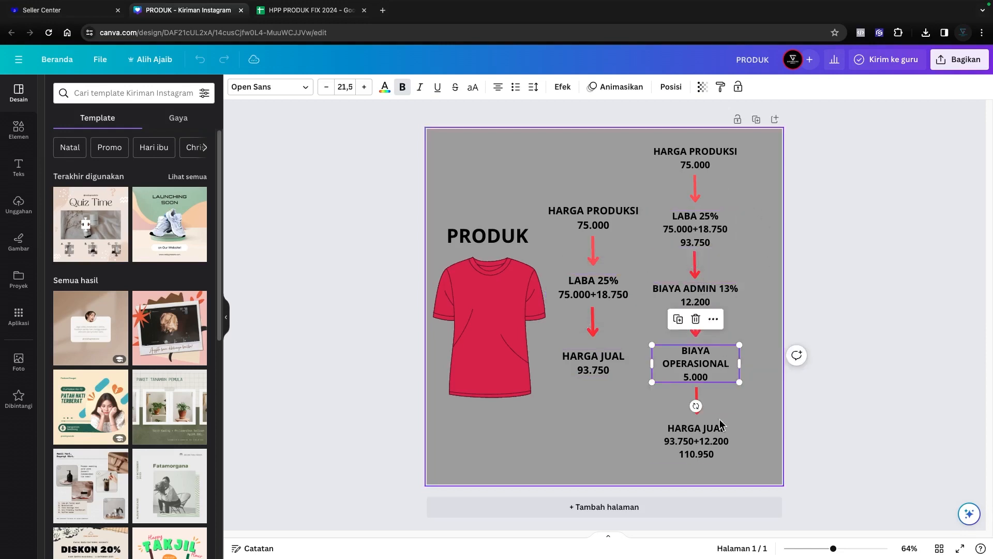
{"action": "left_click", "coordinate": [718, 445]}
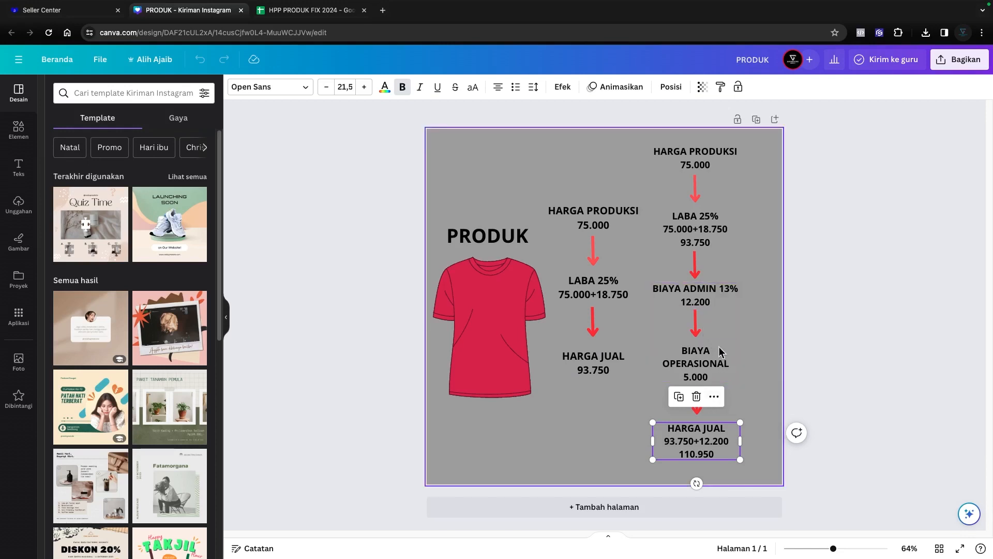
{"action": "left_click", "coordinate": [759, 357]}
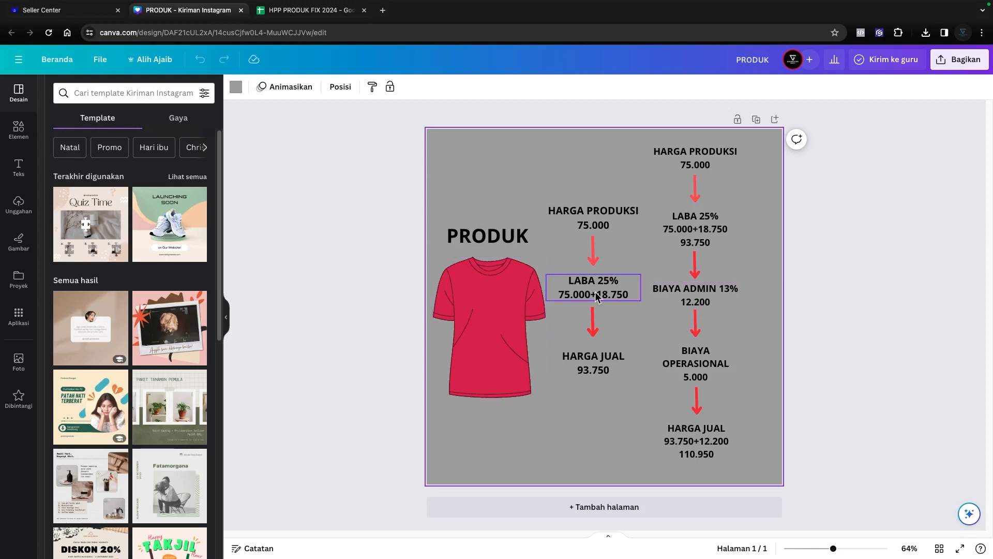
Trace the shorter flow from production price to selling price, checking its profit against the longer flow's admin and operational costs
{"action": "left_click", "coordinate": [587, 228]}
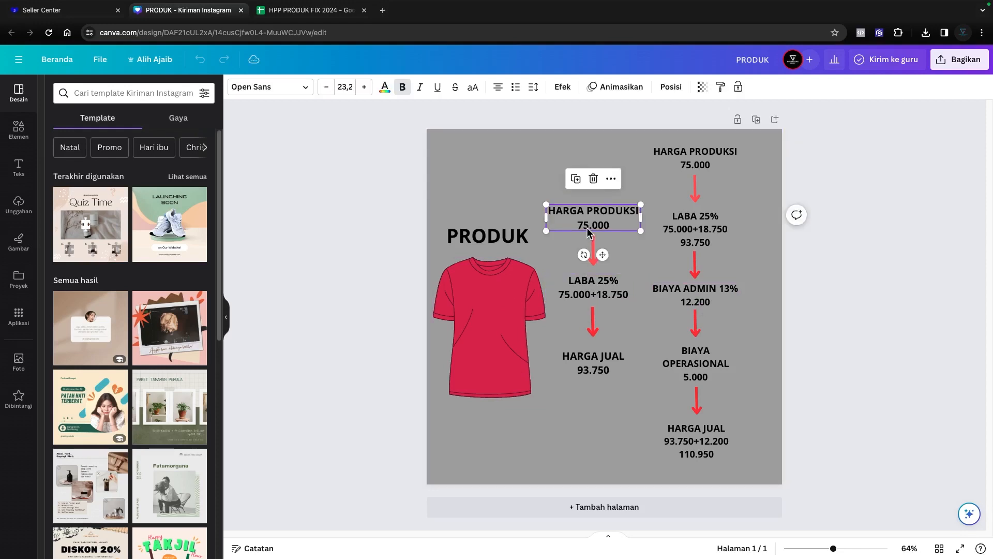
{"action": "left_click", "coordinate": [616, 283]}
{"action": "left_click", "coordinate": [616, 363]}
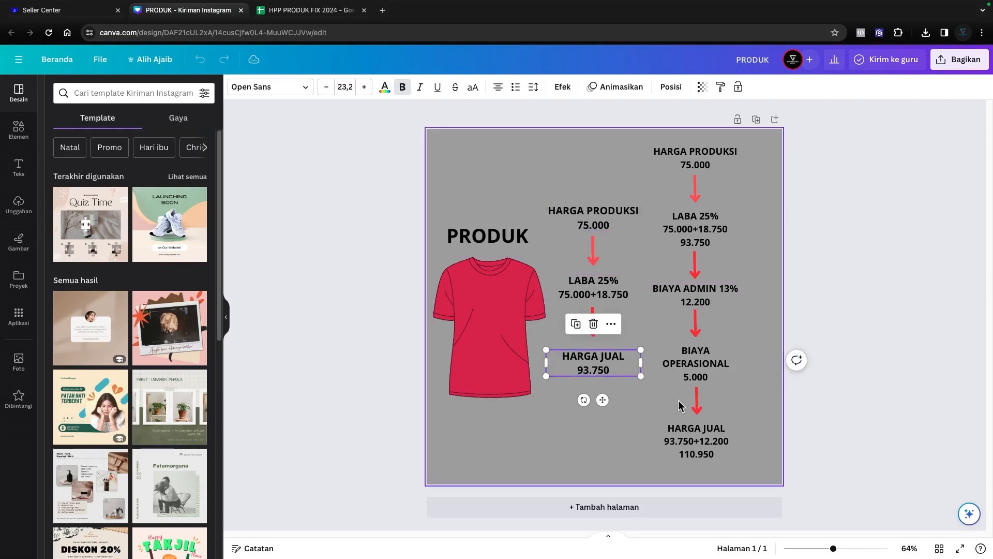
{"action": "left_click", "coordinate": [628, 396]}
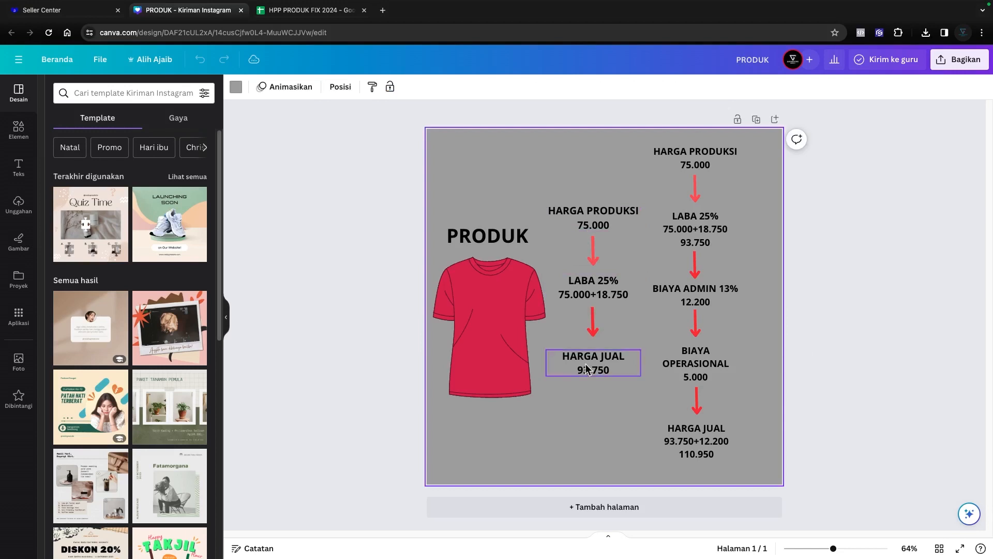
{"action": "left_click", "coordinate": [586, 369]}
{"action": "left_click", "coordinate": [675, 300]}
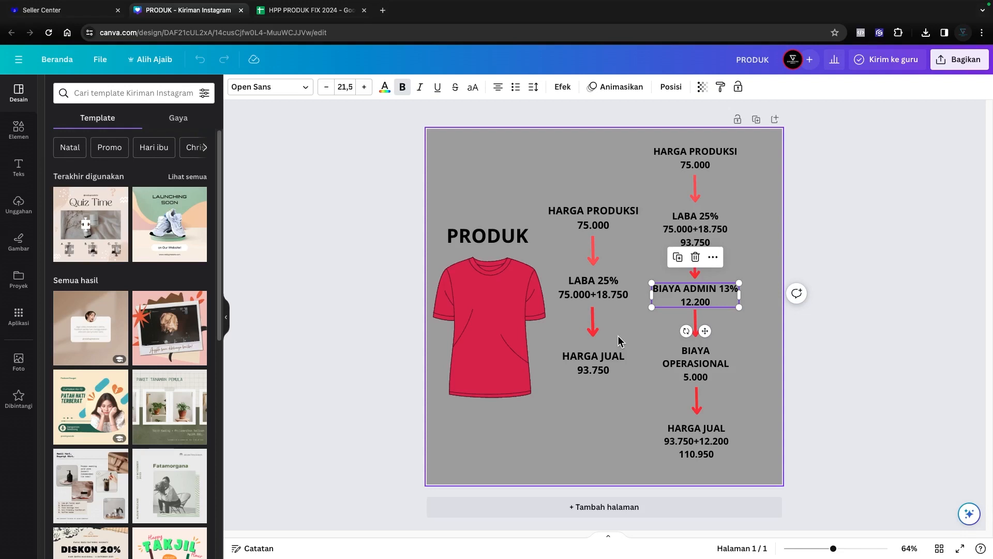
{"action": "left_click", "coordinate": [610, 291]}
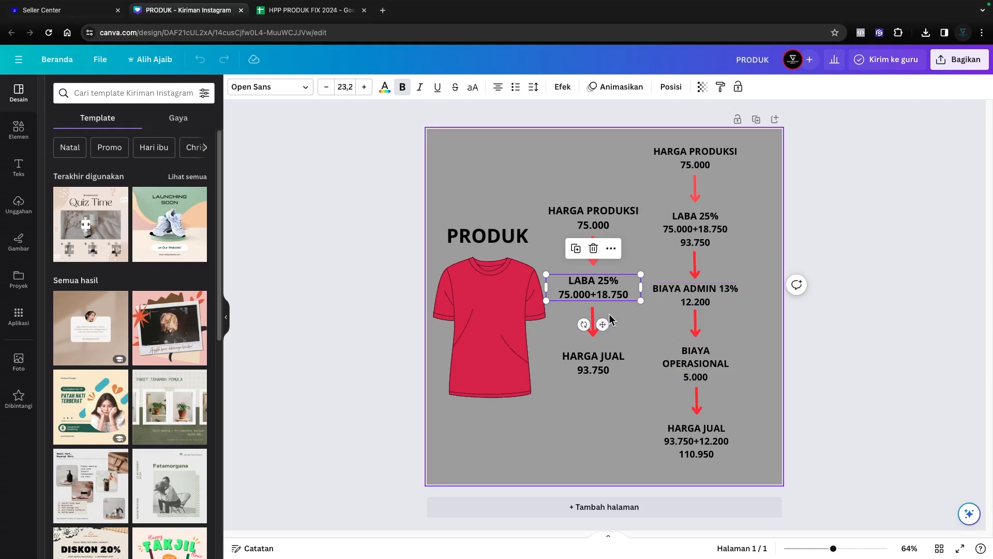
{"action": "left_click", "coordinate": [664, 300]}
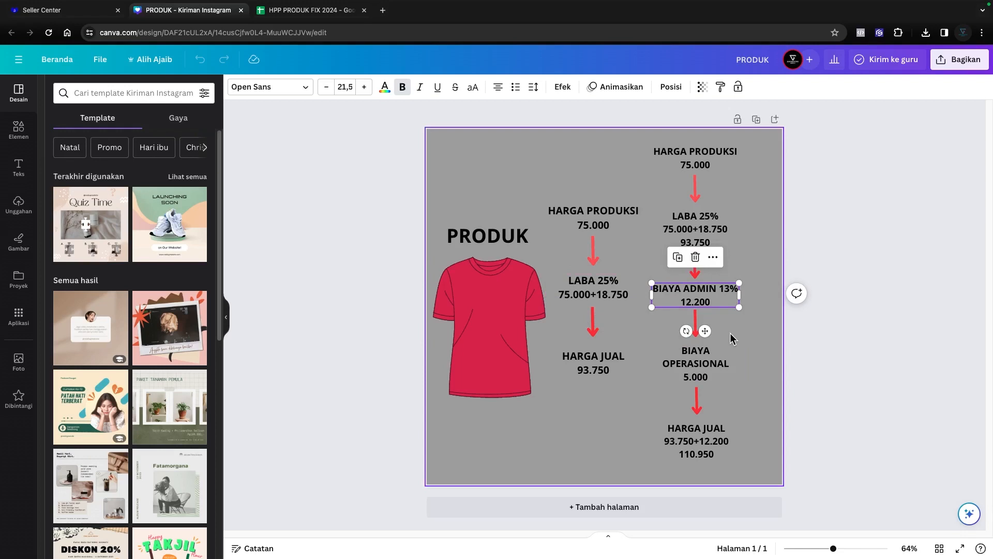
{"action": "left_click", "coordinate": [711, 368]}
{"action": "left_click", "coordinate": [725, 393]}
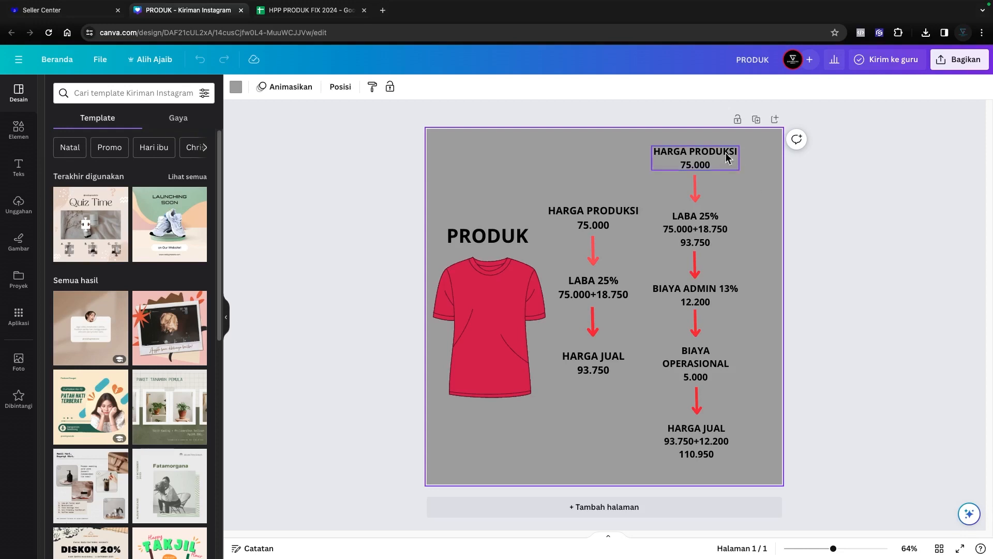
Review the longer flow from HARGA PRODUKSI to HARGA JUAL and weigh its added fees against the shorter flow's LABA 25%
{"action": "left_click", "coordinate": [677, 162]}
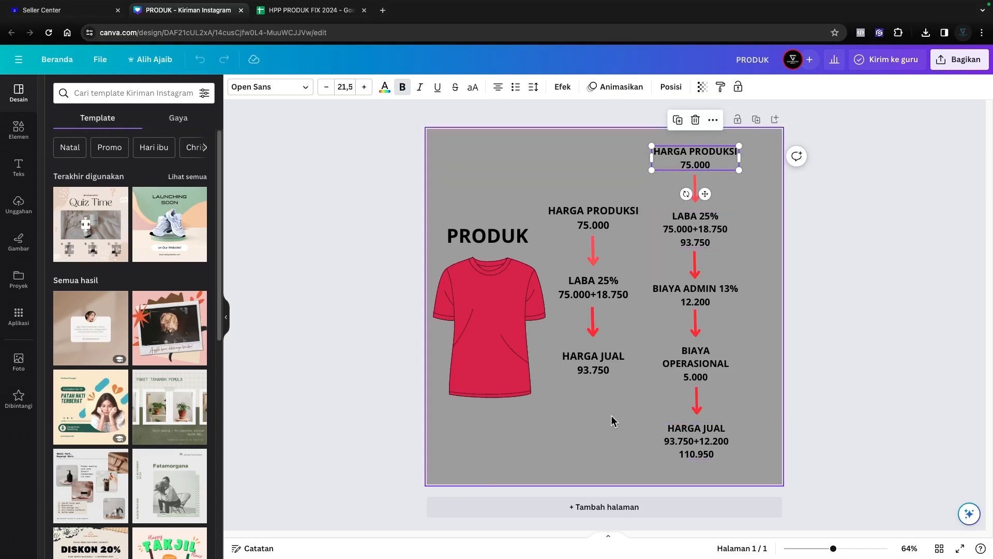
{"action": "left_click_drag", "start_coordinate": [608, 406], "coordinate": [743, 461]}
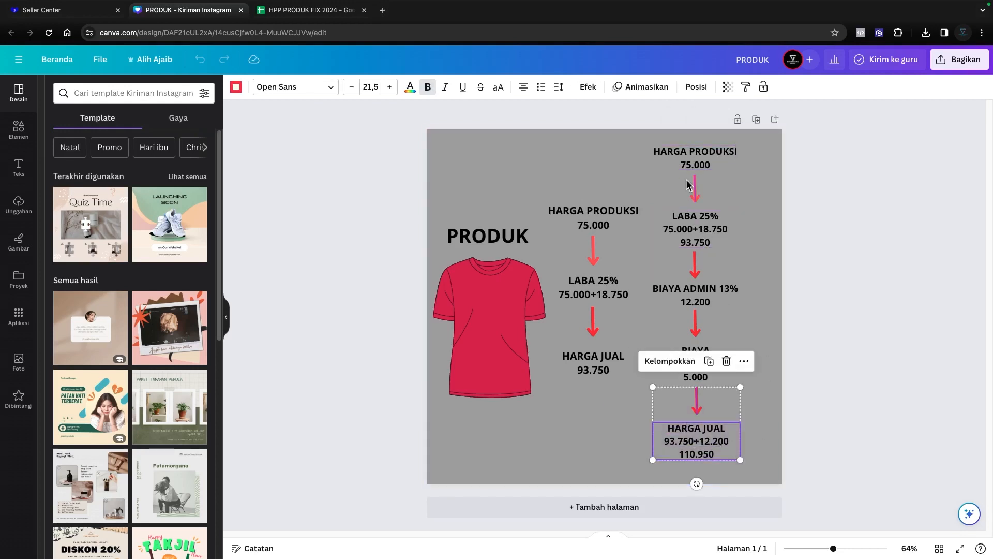
{"action": "left_click_drag", "start_coordinate": [646, 137], "coordinate": [752, 353]}
{"action": "left_click", "coordinate": [764, 286]}
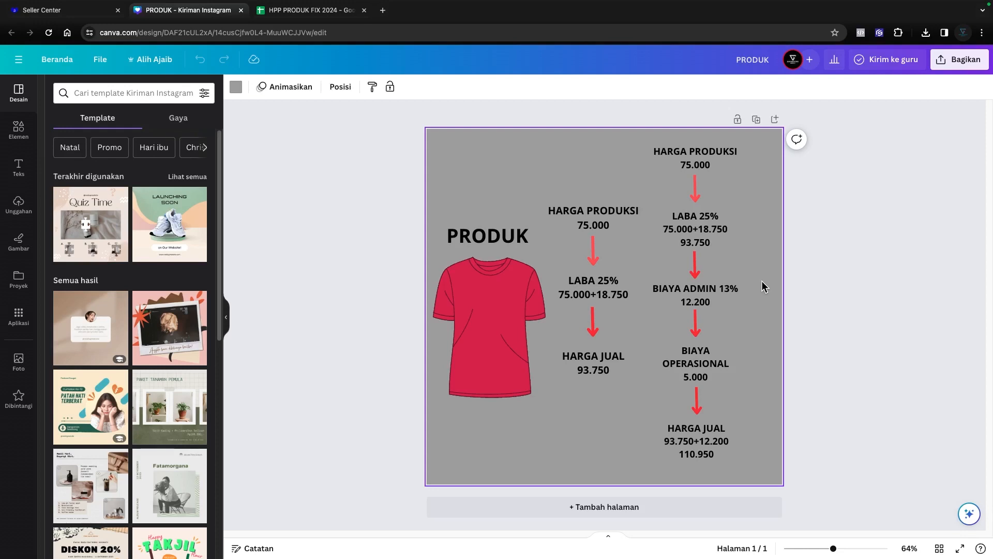
{"action": "left_click", "coordinate": [617, 288]}
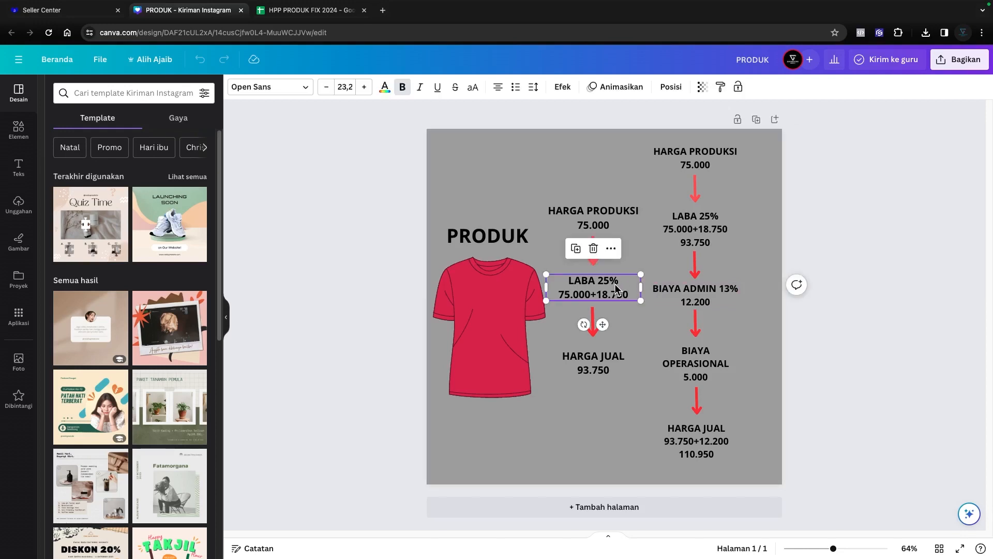
{"action": "left_click", "coordinate": [662, 296]}
{"action": "left_click", "coordinate": [689, 356]}
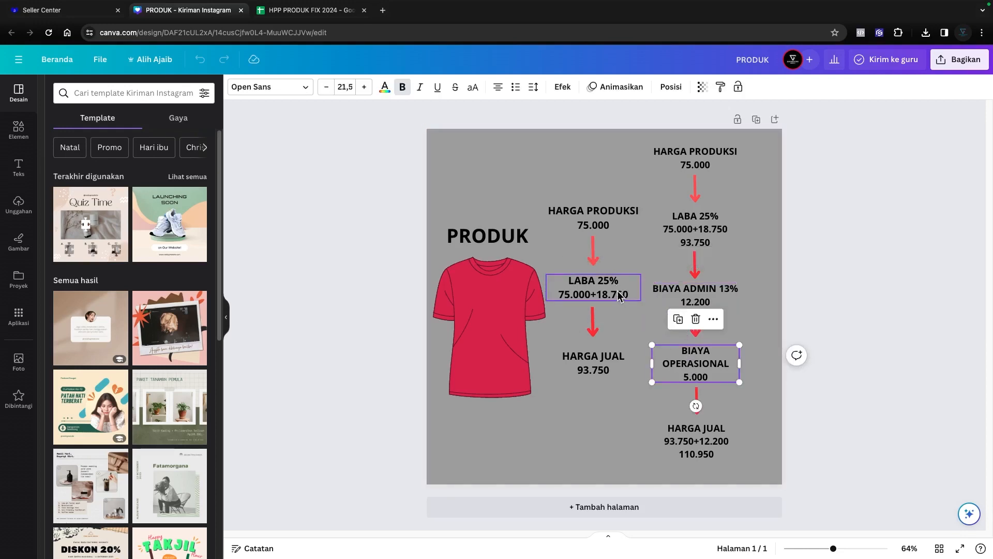
{"action": "left_click", "coordinate": [633, 298]}
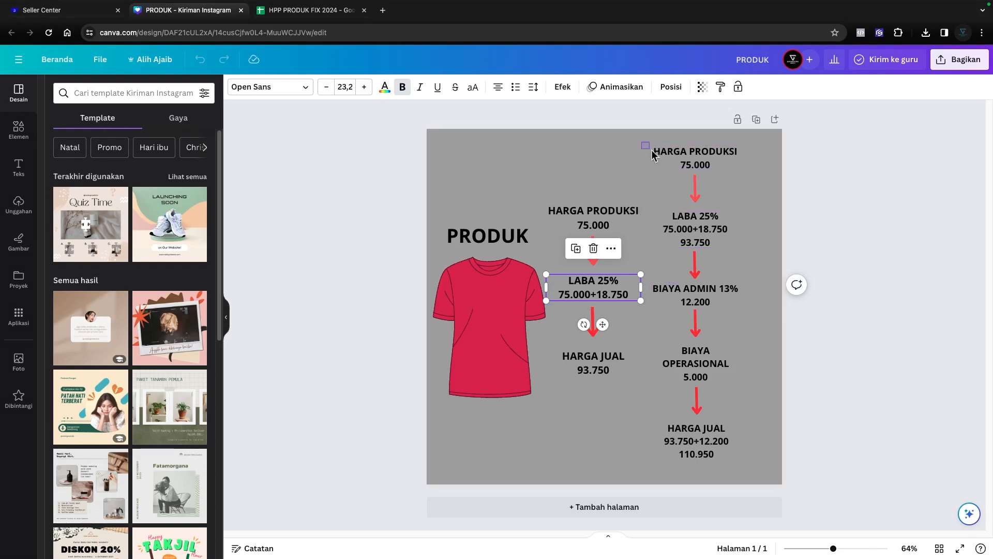
Look over the longer price flow and switch to the HPP PRODUK FIX 2024 spreadsheet
{"action": "left_click_drag", "start_coordinate": [642, 143], "coordinate": [758, 421]}
{"action": "left_click", "coordinate": [770, 383]}
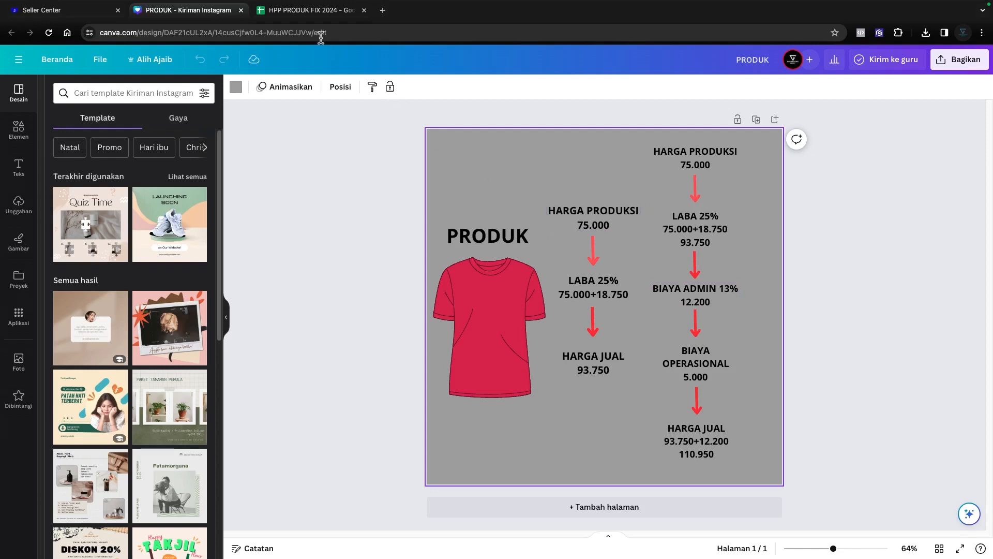
{"action": "left_click", "coordinate": [298, 17]}
{"action": "left_click", "coordinate": [417, 261]}
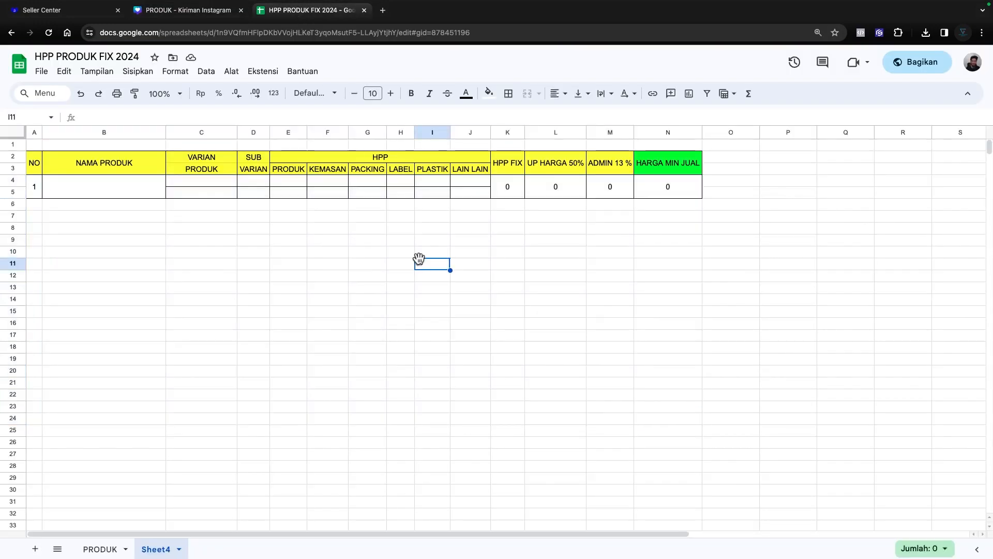
Examine the whole pricing table on Sheet4, from the NO column to HARGA MIN JUAL, including the HPP FIX cell
{"action": "left_click", "coordinate": [191, 239]}
{"action": "left_click", "coordinate": [98, 228]}
{"action": "left_click_drag", "start_coordinate": [34, 164], "coordinate": [677, 195]}
{"action": "left_click", "coordinate": [663, 274]}
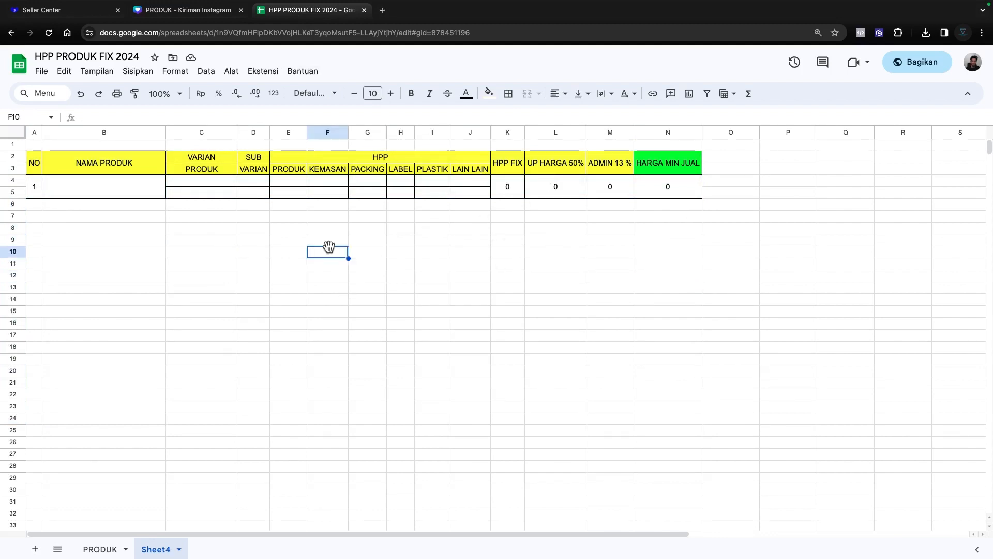
{"action": "left_click", "coordinate": [37, 165]}
{"action": "left_click_drag", "start_coordinate": [54, 170], "coordinate": [697, 197]}
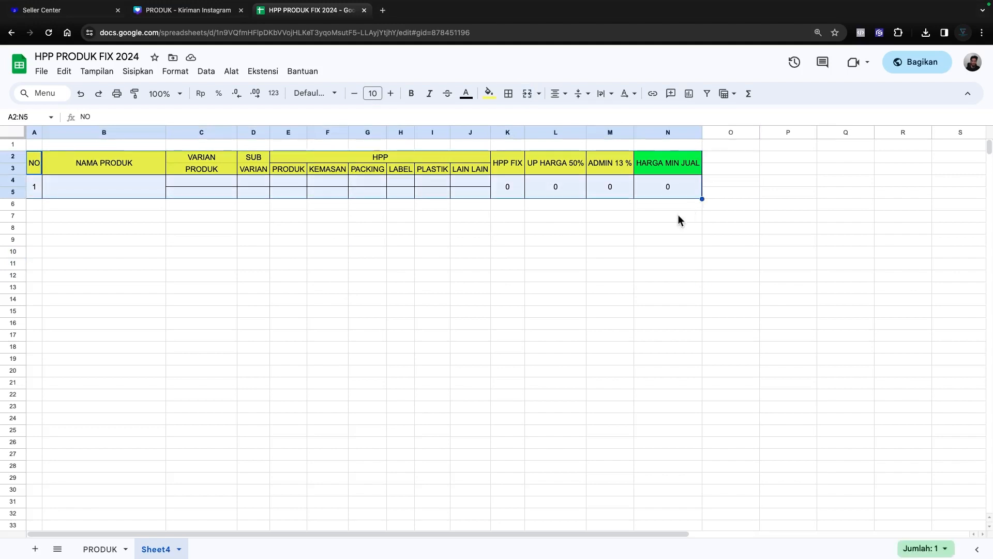
{"action": "left_click", "coordinate": [659, 250]}
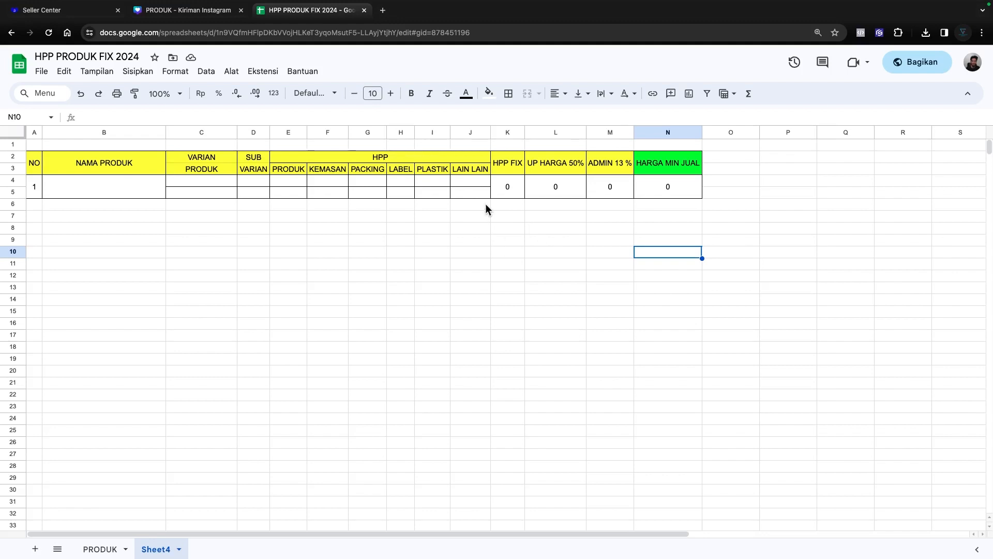
{"action": "left_click", "coordinate": [511, 187]}
{"action": "left_click", "coordinate": [563, 230]}
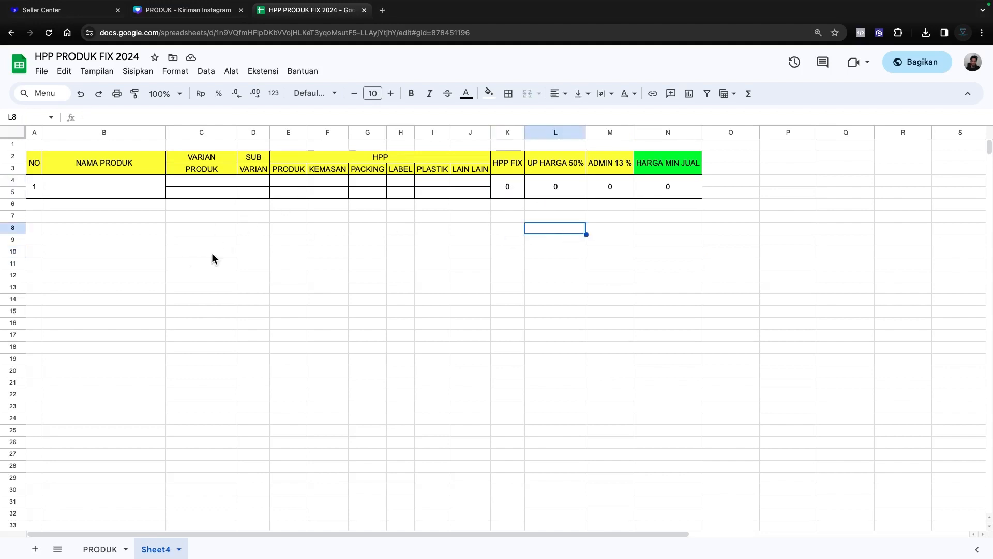
Review the table's identification columns NO, NAMA PRODUK and VARIAN PRODUK
{"action": "left_click", "coordinate": [35, 187]}
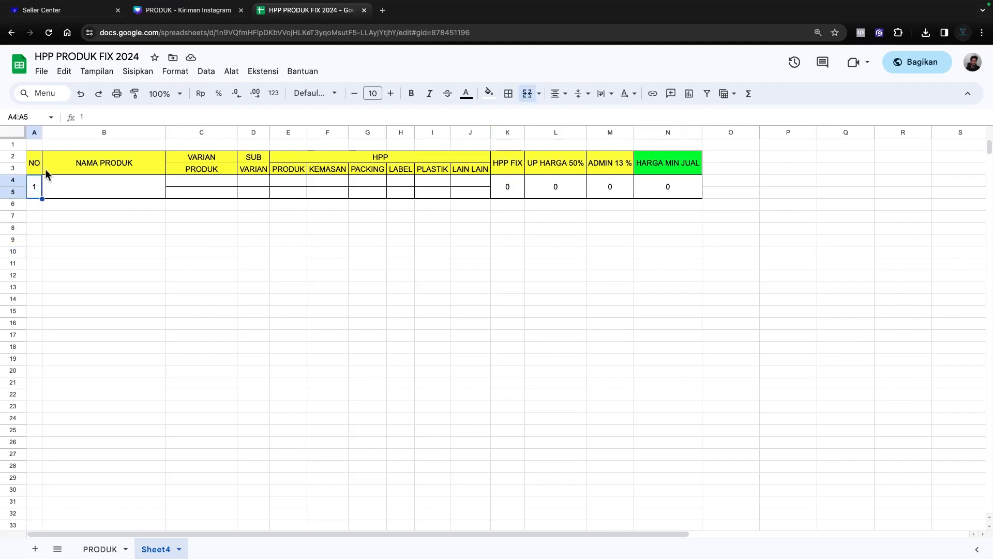
{"action": "left_click", "coordinate": [36, 164]}
{"action": "left_click", "coordinate": [78, 165]}
{"action": "left_click", "coordinate": [193, 167]}
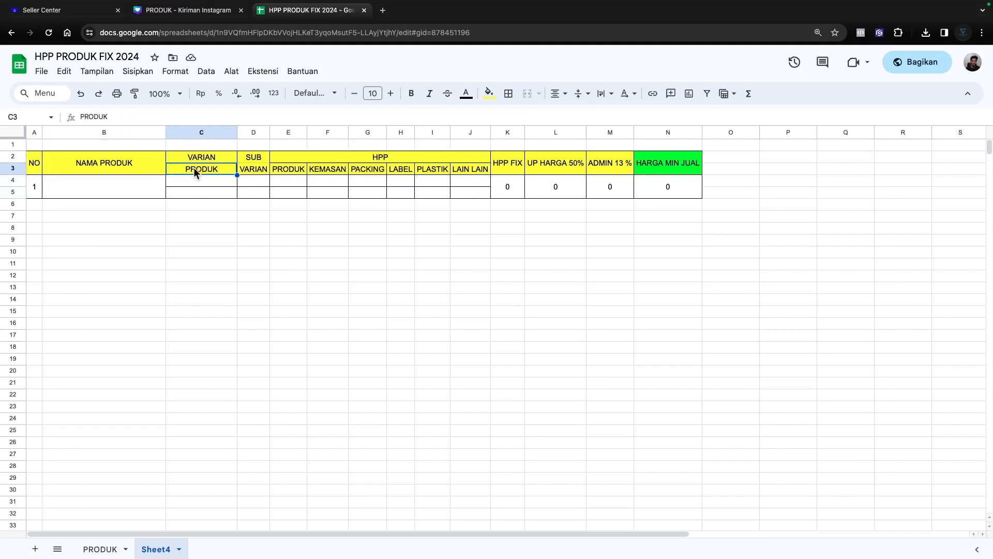
{"action": "left_click", "coordinate": [212, 159]}
{"action": "left_click", "coordinate": [215, 173]}
Go through the HPP cost columns PRODUK, KEMASAN, PACKING, LABEL, PLASTIK and LAIN LAIN
{"action": "left_click", "coordinate": [281, 171]}
{"action": "left_click", "coordinate": [324, 169]}
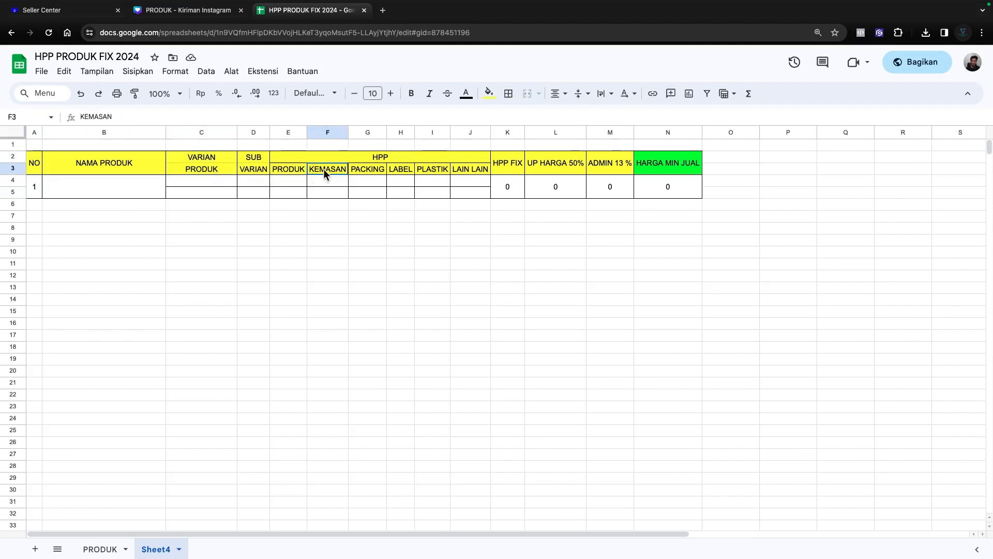
{"action": "left_click", "coordinate": [365, 170]}
{"action": "left_click", "coordinate": [398, 172]}
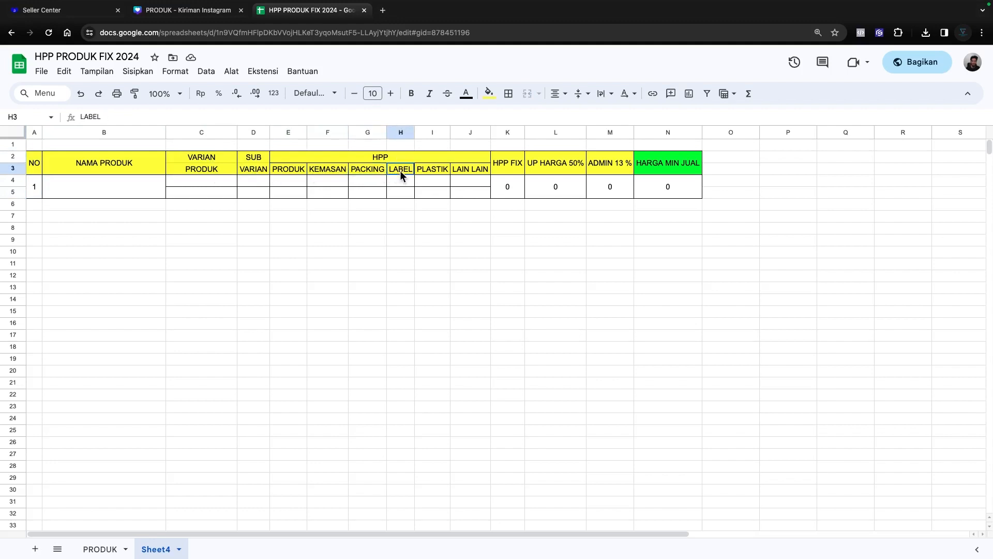
{"action": "left_click", "coordinate": [429, 170]}
{"action": "left_click", "coordinate": [461, 172]}
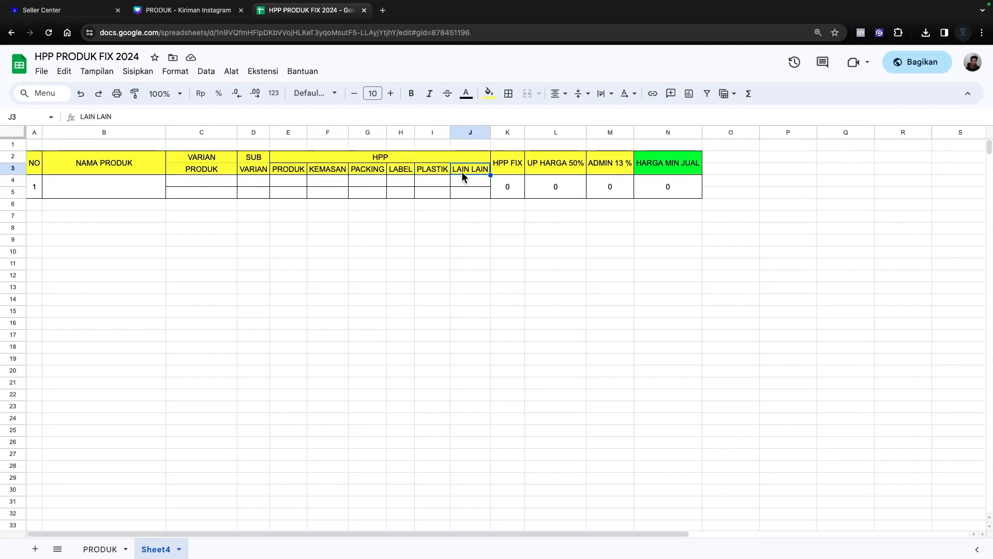
Review the calculated columns HPP FIX, UP HARGA 50%, ADMIN 13 % and HARGA MIN JUAL
{"action": "left_click", "coordinate": [514, 171]}
{"action": "left_click", "coordinate": [545, 162]}
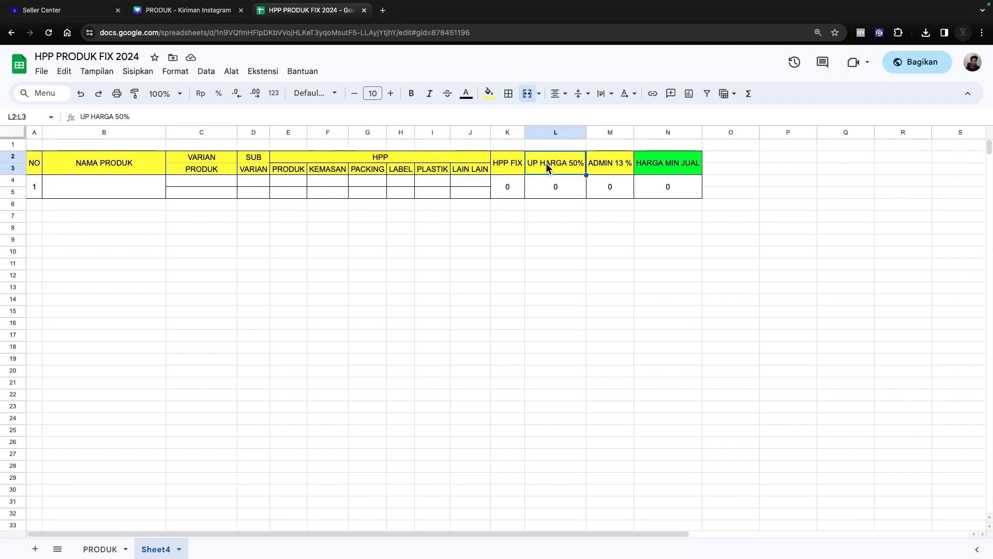
{"action": "left_click", "coordinate": [610, 165]}
{"action": "left_click", "coordinate": [649, 160]}
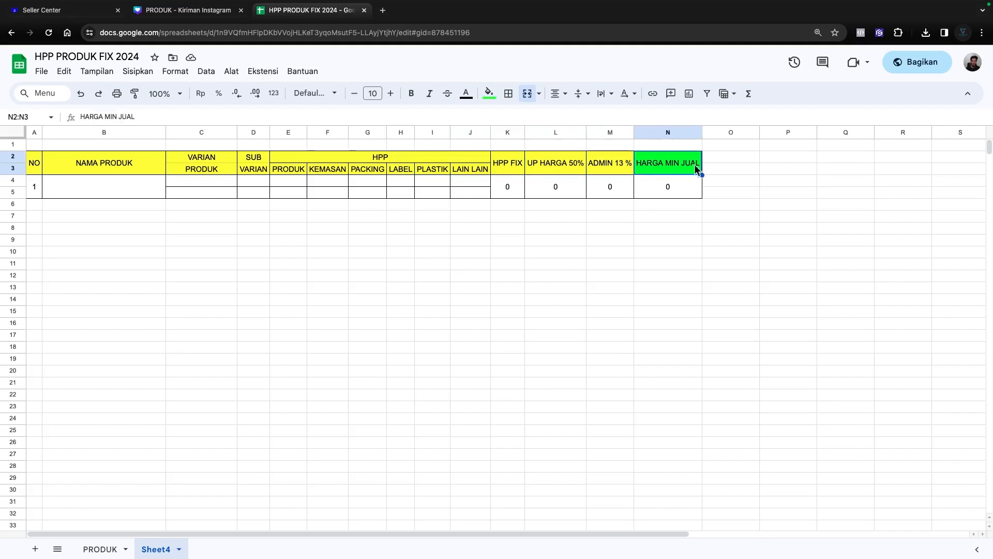
{"action": "left_click_drag", "start_coordinate": [769, 169], "coordinate": [672, 171]}
{"action": "left_click", "coordinate": [769, 218]}
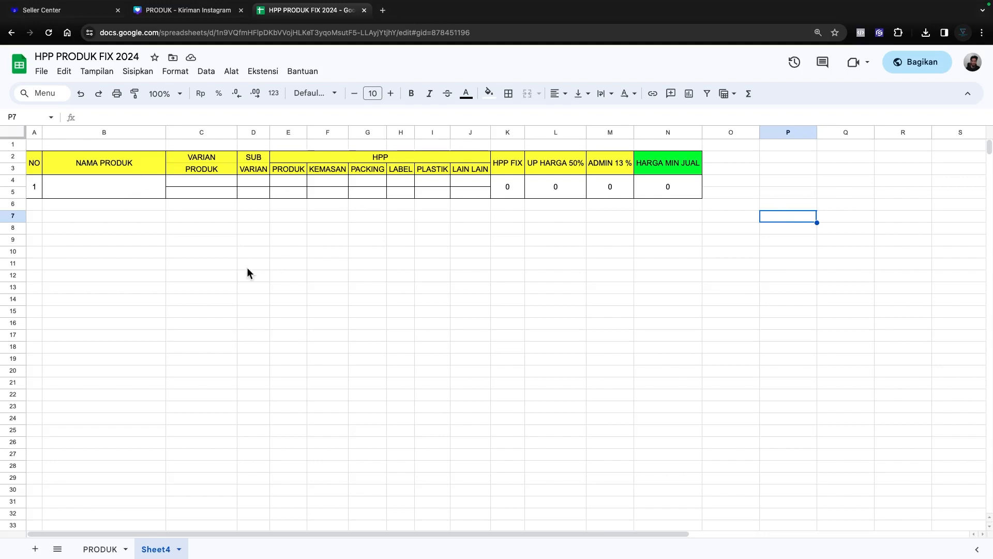
Enter GAMIS ALIYA as the NAMA PRODUK of product number 1
{"action": "left_click", "coordinate": [88, 169]}
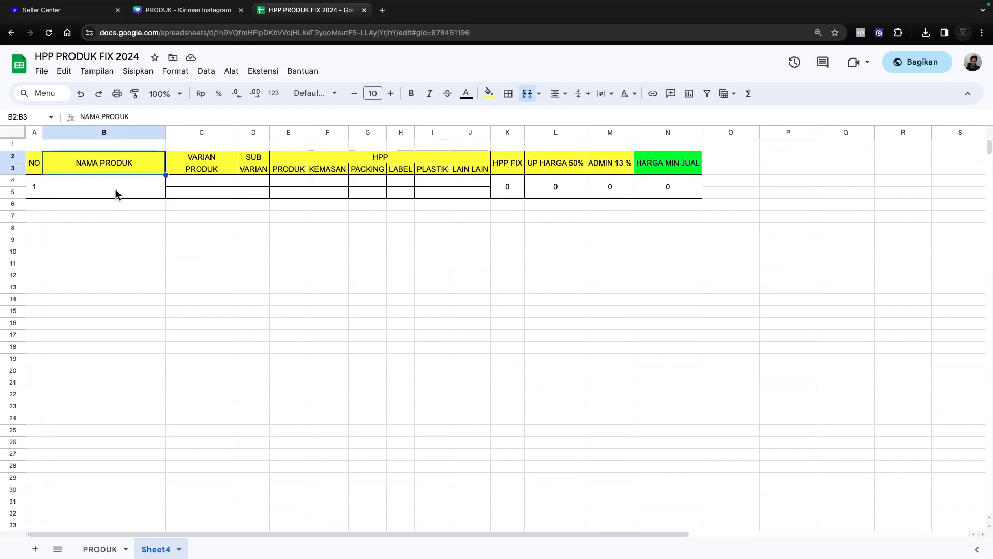
{"action": "left_click_drag", "start_coordinate": [115, 188], "coordinate": [76, 193]}
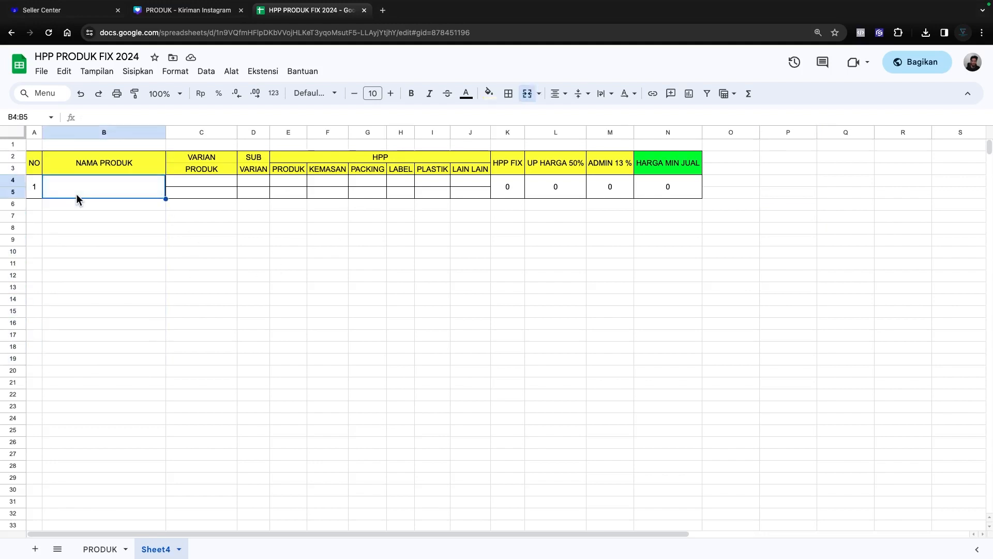
{"action": "key", "text": "Caps_Lock"}
{"action": "type", "text": "GAMIS"}
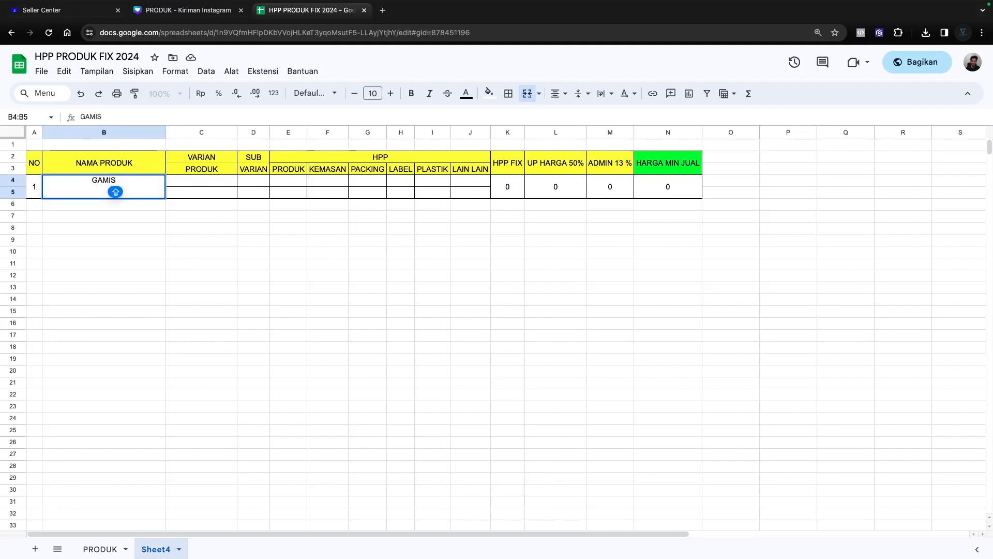
{"action": "type", "text": " ALIYA"}
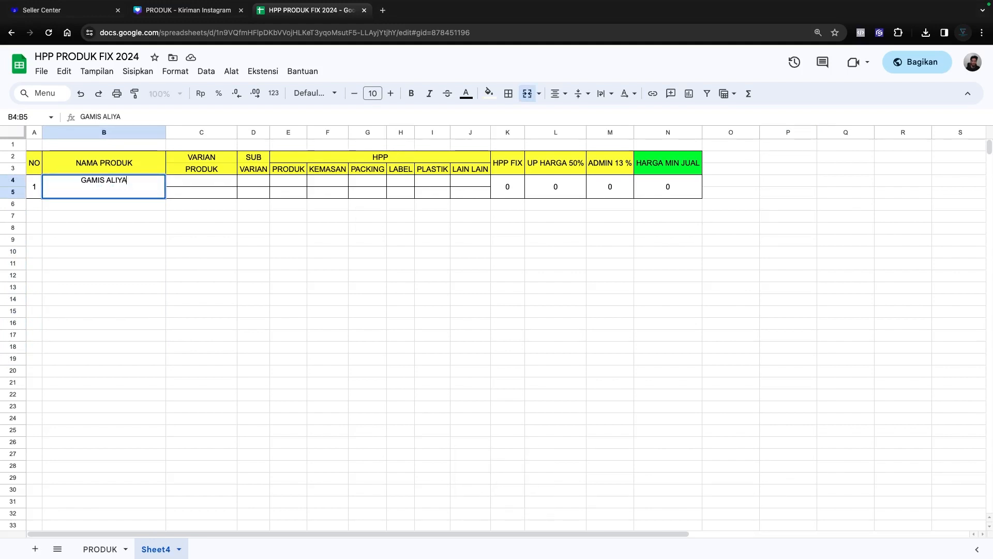
{"action": "key", "text": "Tab"}
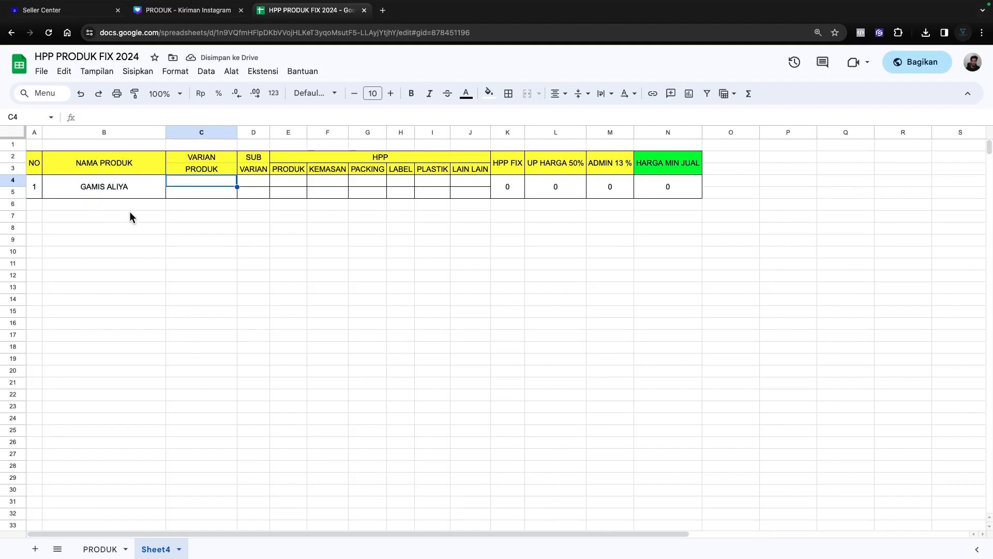
Enter MARUN as the first VARIAN PRODUK of GAMIS ALIYA
{"action": "type", "text": "L"}
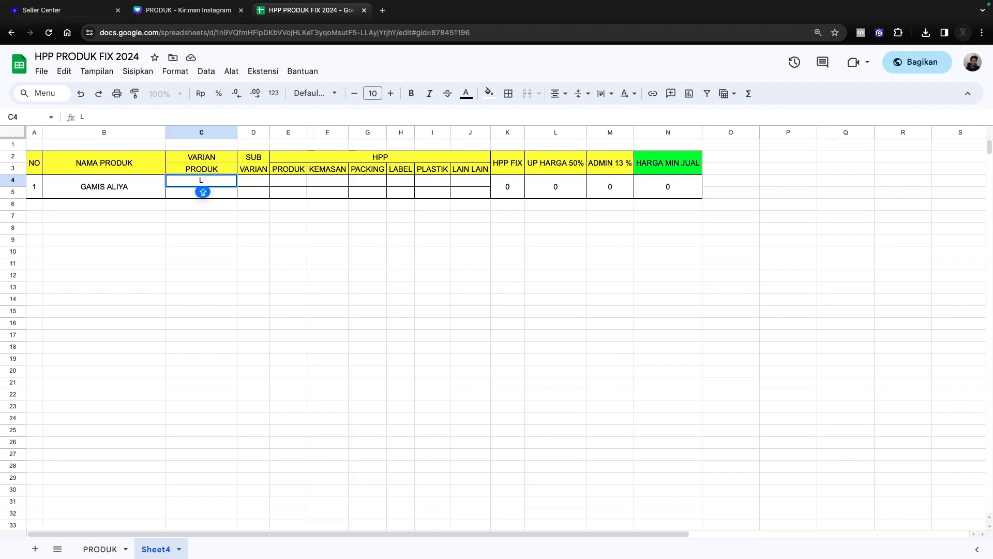
{"action": "key", "text": "BackSpace"}
{"action": "type", "text": "MARUN"}
{"action": "key", "text": "Return"}
{"action": "type", "text": "TOSCA"}
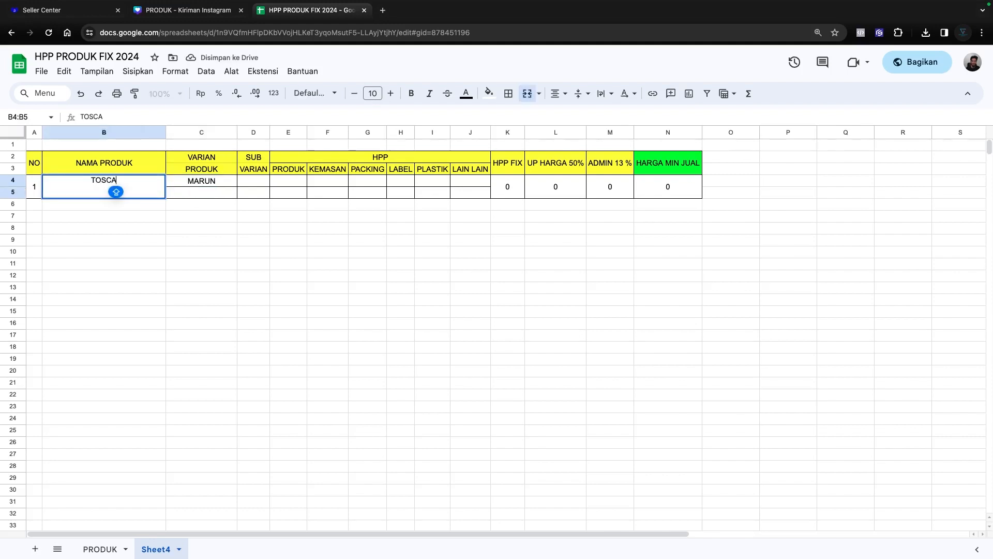
{"action": "key", "text": "BackSpace"}
{"action": "key", "text": "BackSpace"}
{"action": "key", "text": "BackSpace"}
{"action": "key", "text": "BackSpace"}
{"action": "key", "text": "BackSpace"}
{"action": "left_click", "coordinate": [179, 267]}
Re-enter GAMIS ALIYA as the product name and add CREAM as the variant below MARUN
{"action": "left_click", "coordinate": [109, 190]}
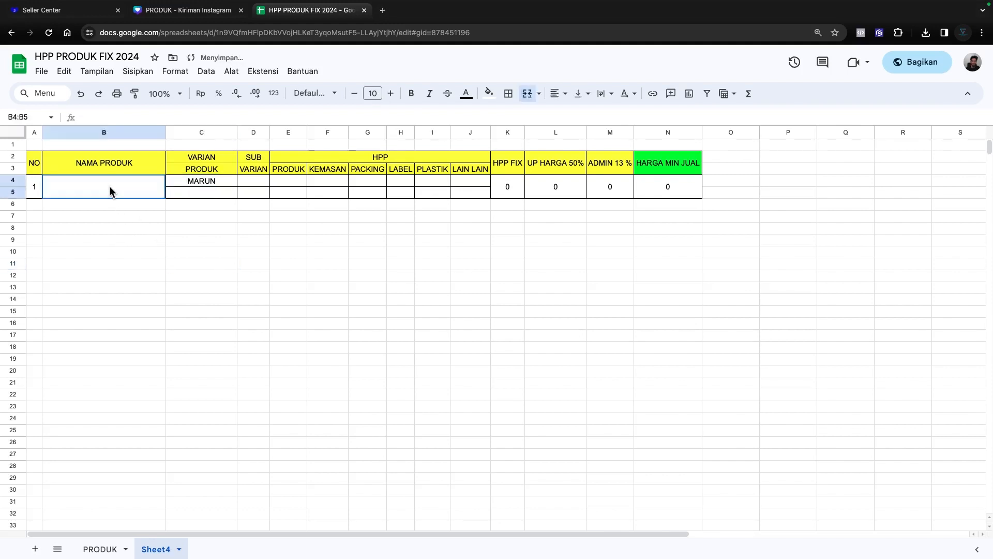
{"action": "type", "text": "GAMIS A"}
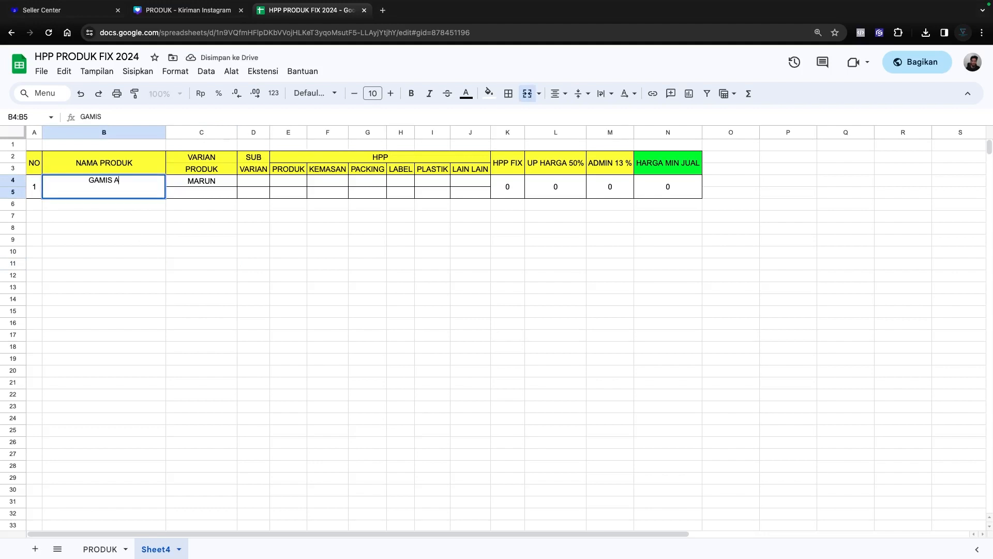
{"action": "type", "text": "LIYA"}
{"action": "key", "text": "Tab"}
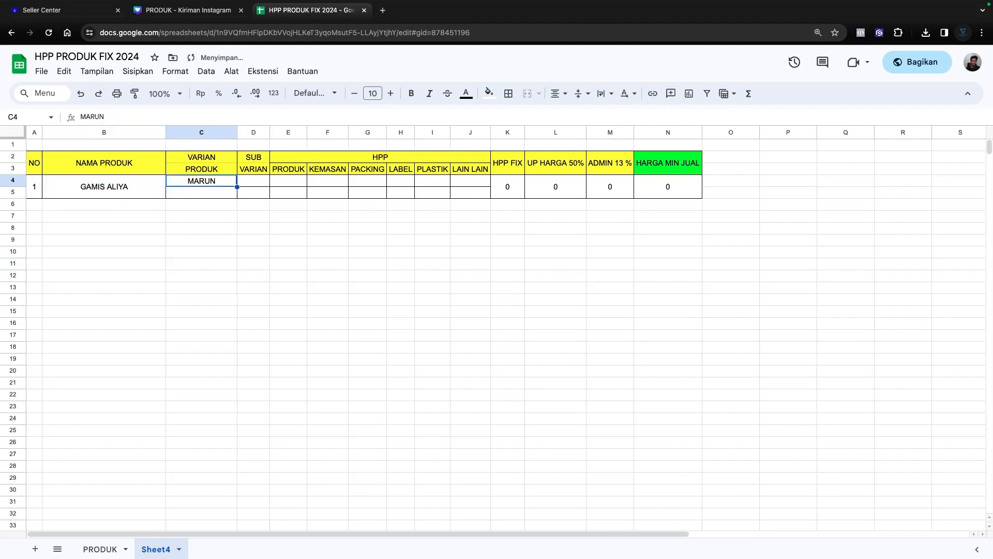
{"action": "key", "text": "Down"}
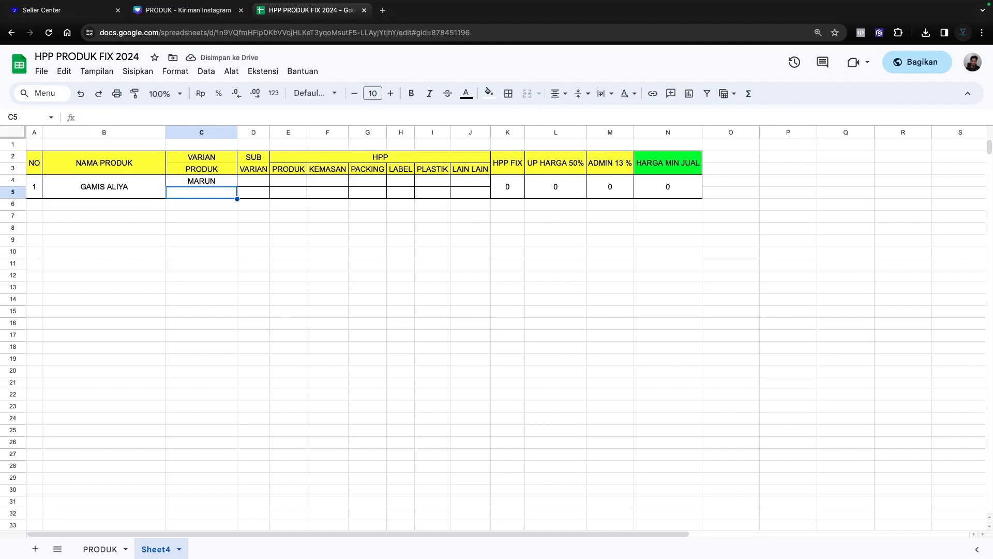
{"action": "type", "text": "CREAM"}
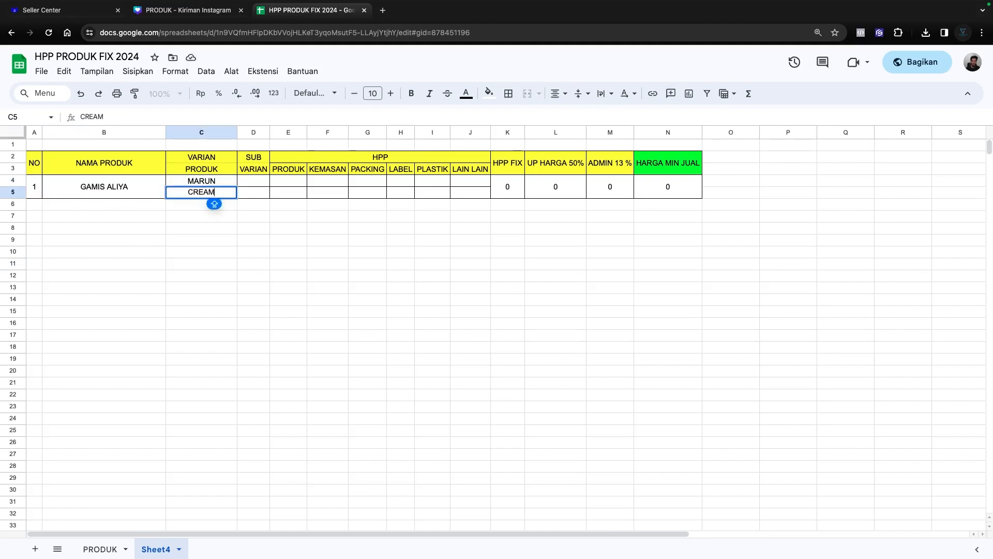
Set MARUN's SUB VARIAN to M and insert a row beneath it with sub variant L
{"action": "left_click", "coordinate": [262, 182]}
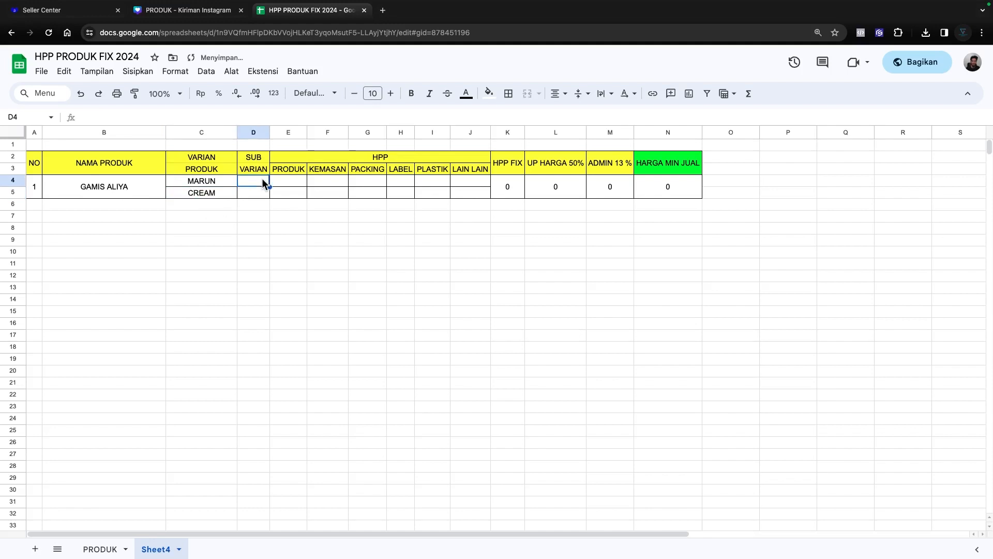
{"action": "type", "text": "M"}
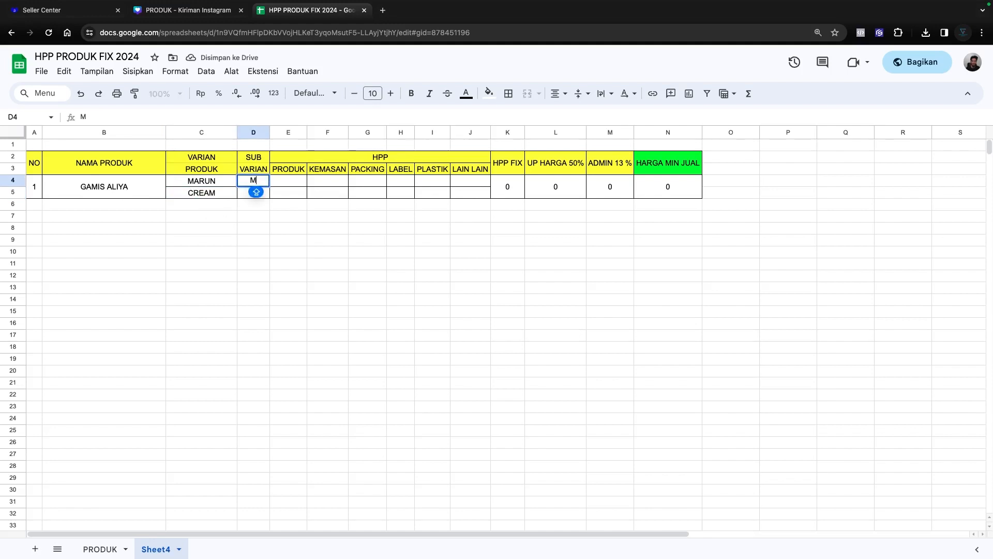
{"action": "right_click", "coordinate": [11, 183]}
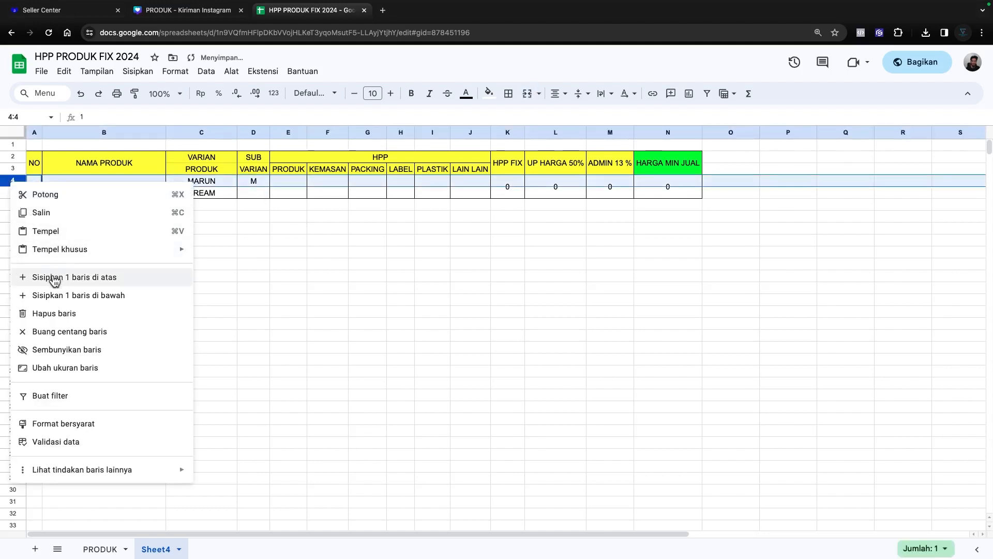
{"action": "left_click", "coordinate": [64, 294]}
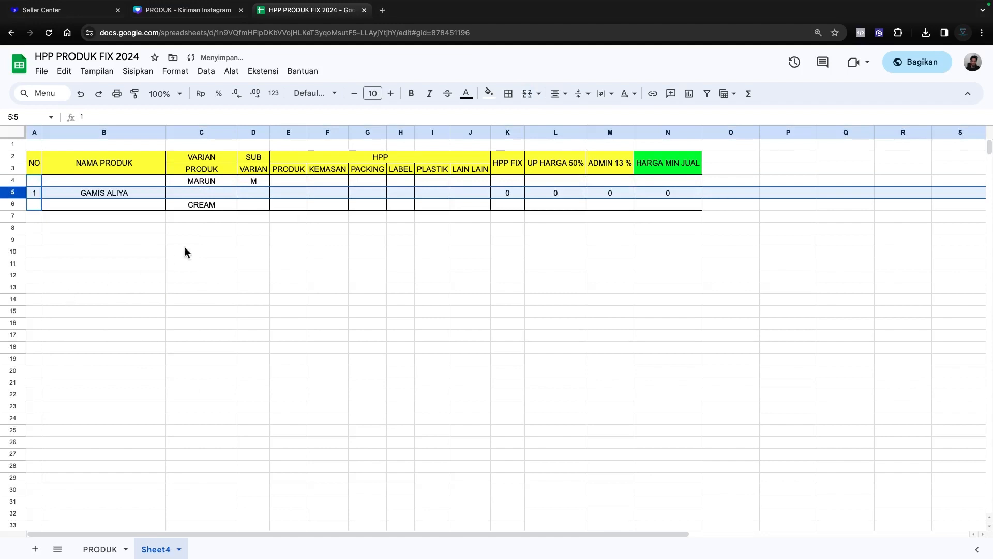
{"action": "left_click", "coordinate": [263, 196]}
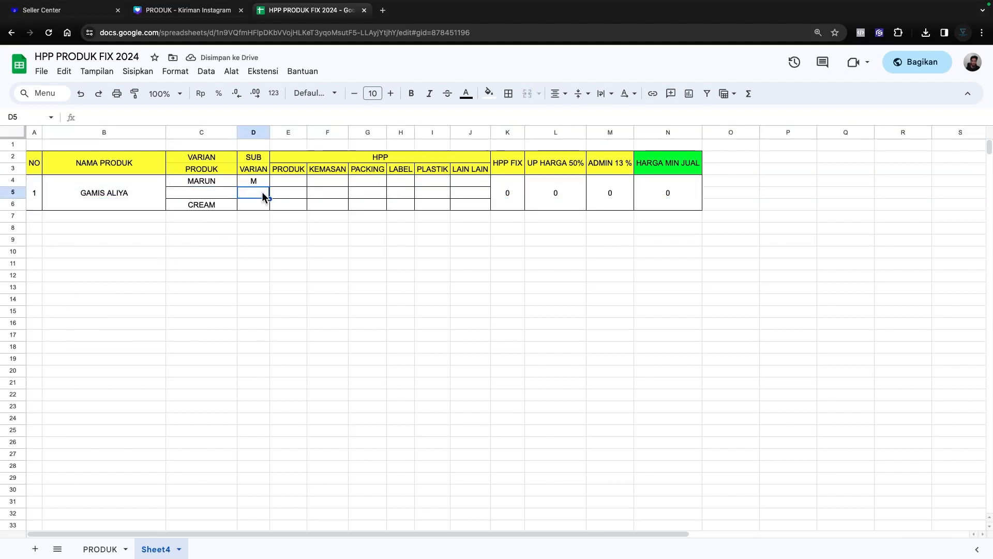
{"action": "type", "text": "L"}
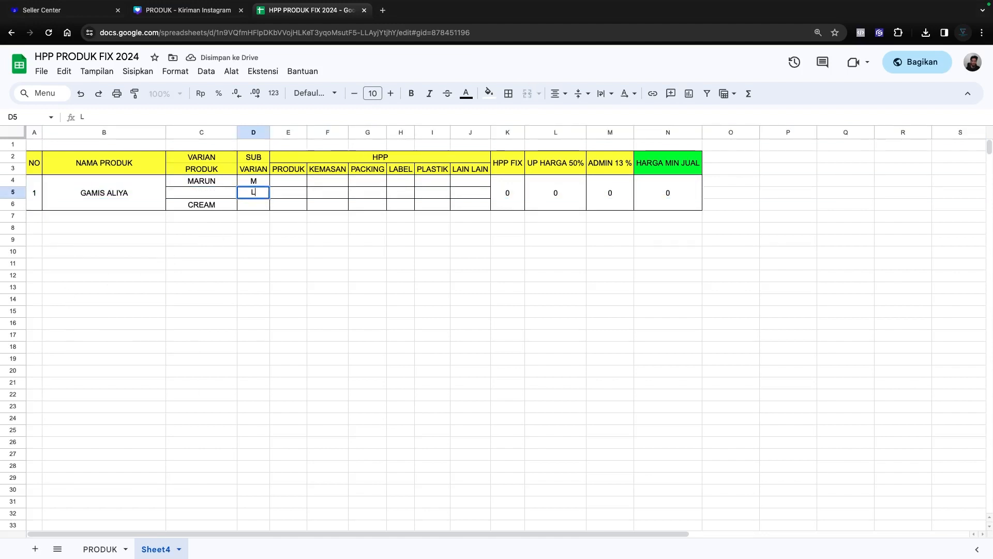
Insert a row beneath sub variant L and enter XL as its SUB VARIAN
{"action": "right_click", "coordinate": [13, 194]}
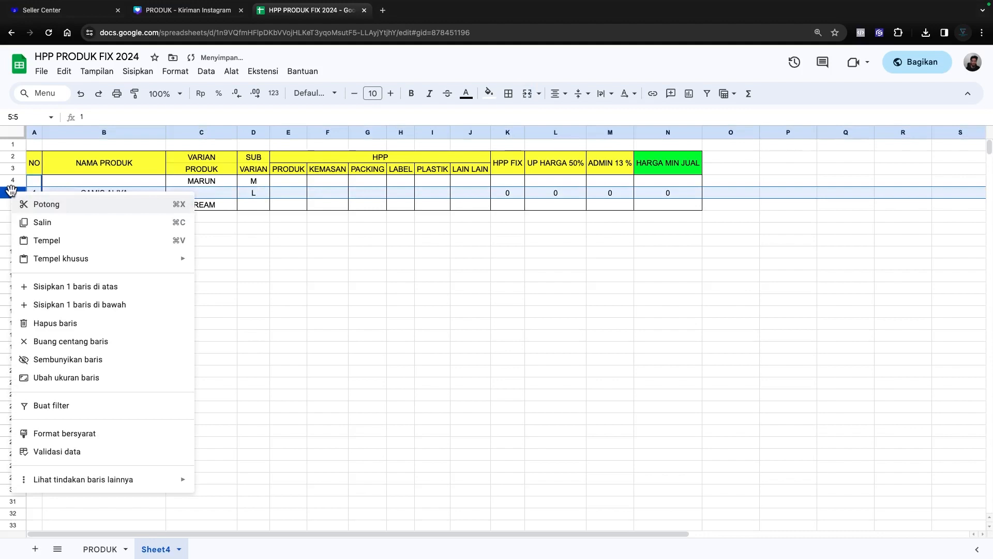
{"action": "left_click", "coordinate": [44, 305]}
{"action": "left_click", "coordinate": [253, 205]}
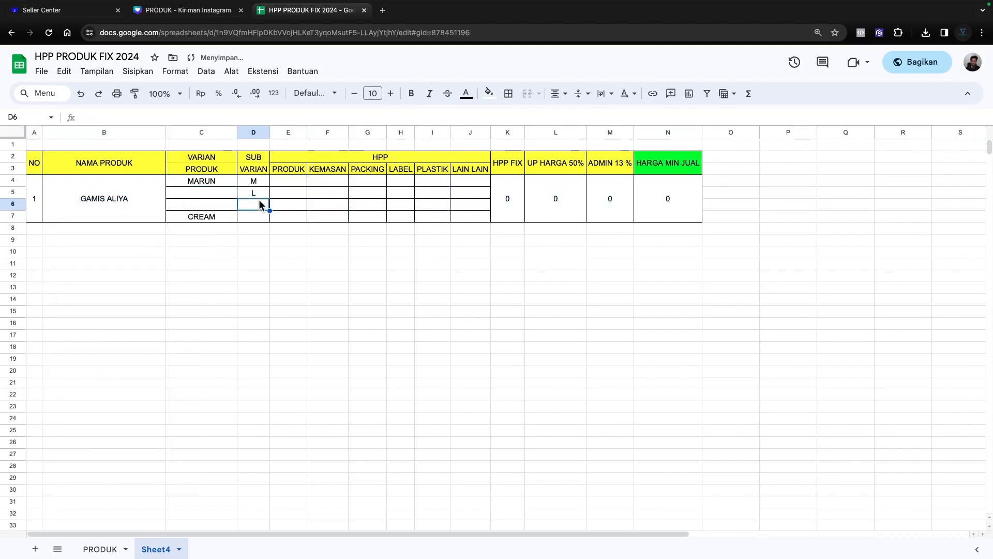
{"action": "type", "text": "XL"}
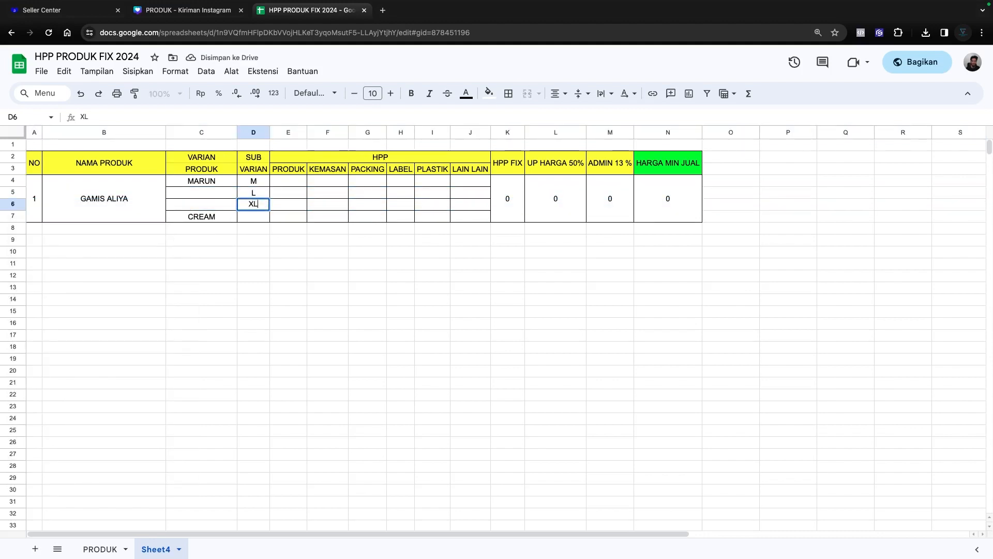
Enter ALL SIZE as CREAM's SUB VARIAN and fit the SUB VARIAN column's width to its content
{"action": "left_click", "coordinate": [241, 220]}
{"action": "type", "text": "AL"}
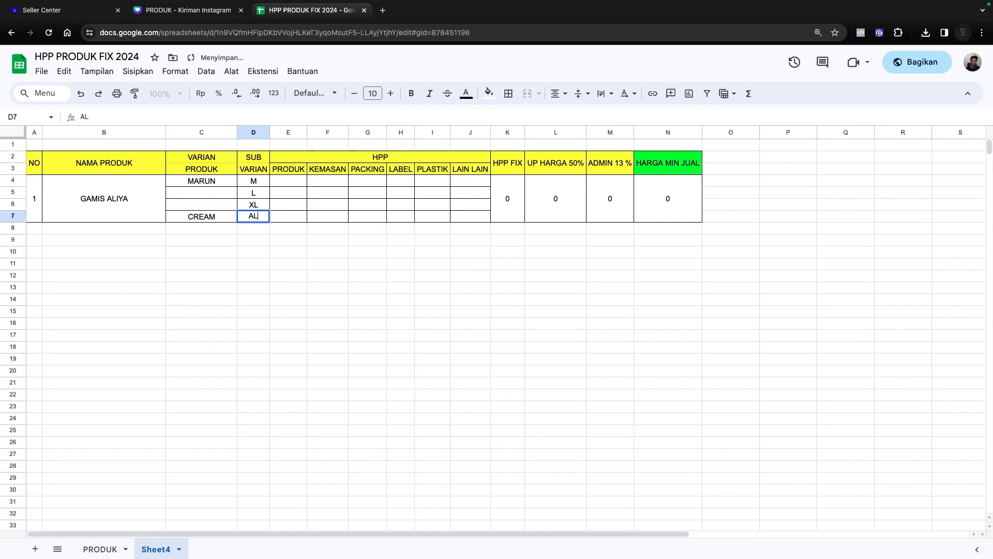
{"action": "type", "text": "L SIZE"}
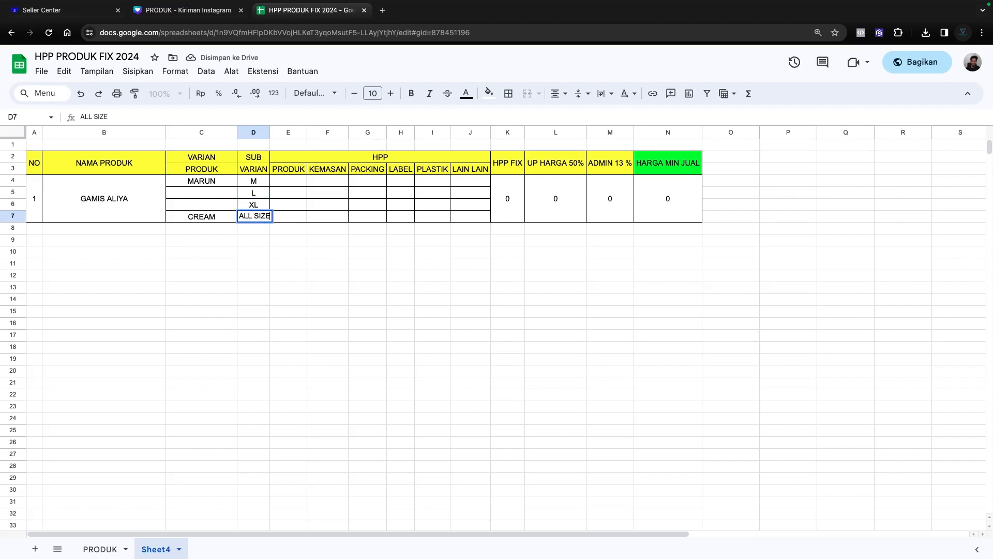
{"action": "left_click", "coordinate": [292, 323]}
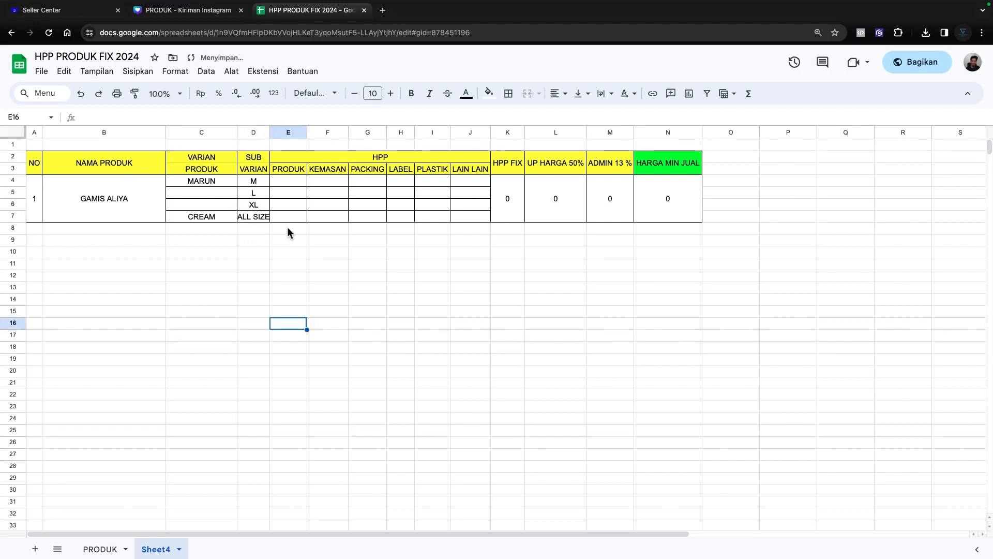
{"action": "double_click", "coordinate": [270, 130]}
Enter 85000 as the PRODUK cost of GAMIS ALIYA MARUN in size M
{"action": "left_click", "coordinate": [305, 180]}
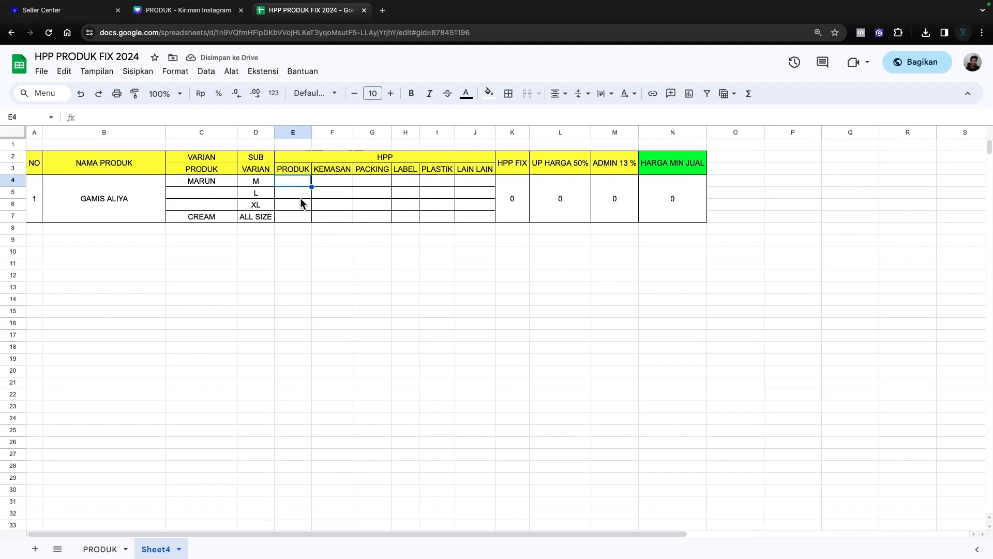
{"action": "left_click", "coordinate": [152, 198]}
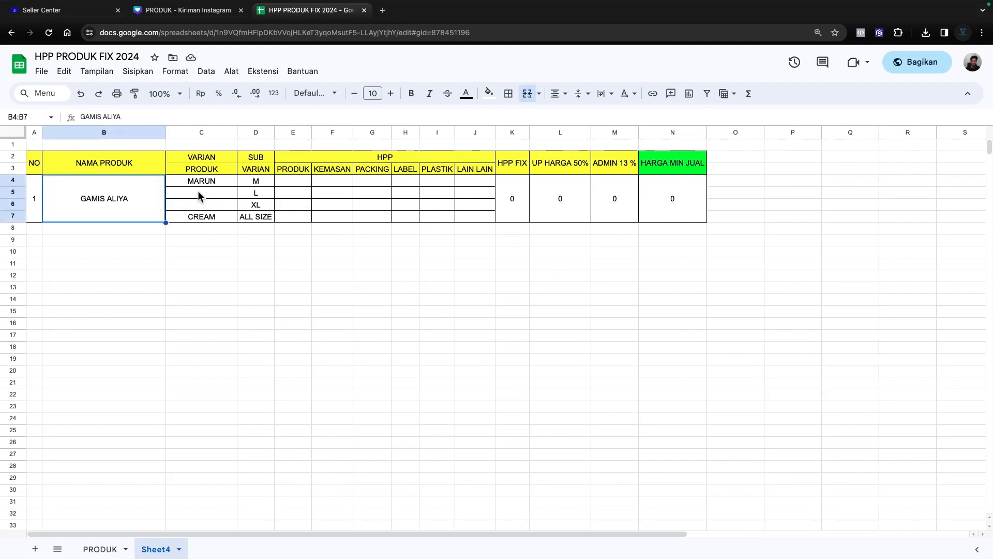
{"action": "left_click", "coordinate": [207, 183]}
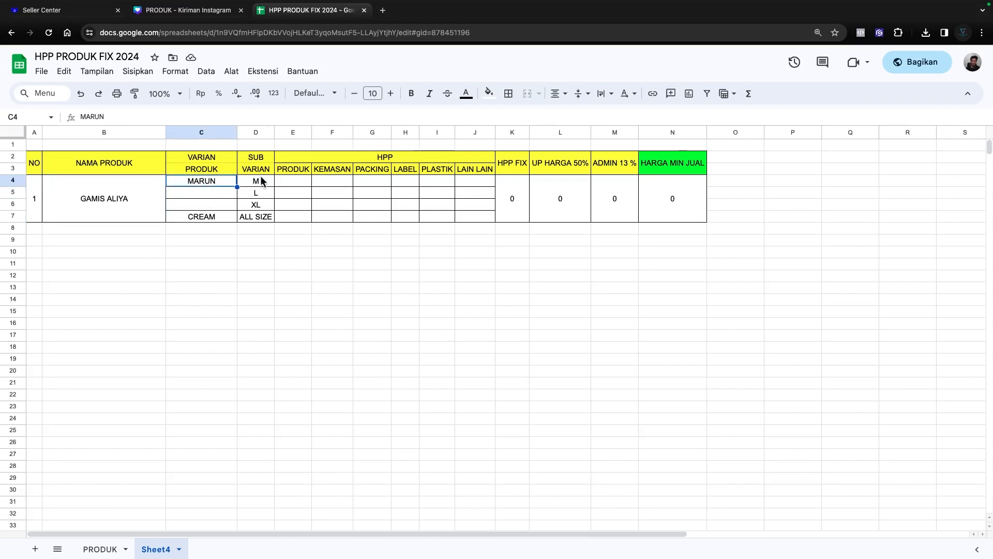
{"action": "left_click", "coordinate": [261, 180]}
{"action": "left_click", "coordinate": [288, 184]}
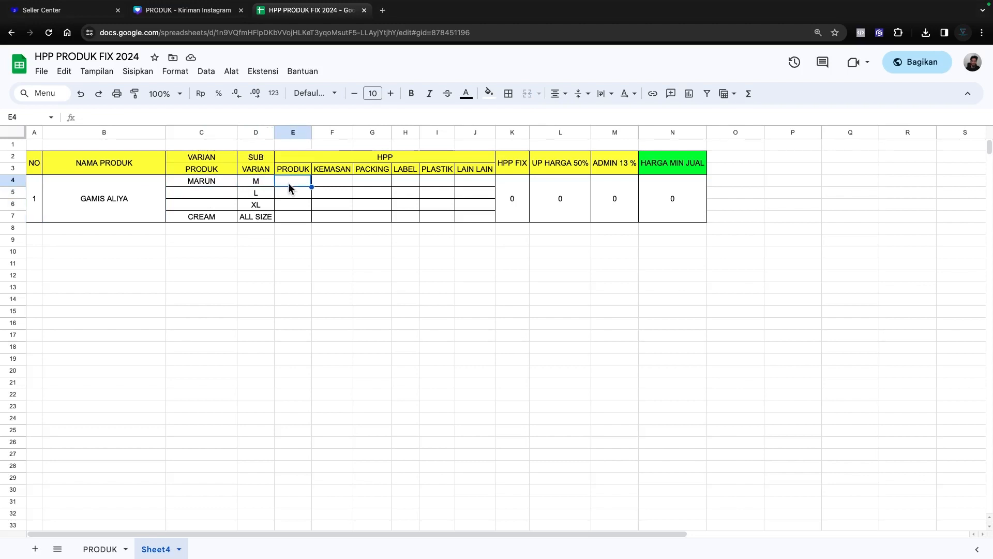
{"action": "type", "text": "85000"}
{"action": "key", "text": "Return"}
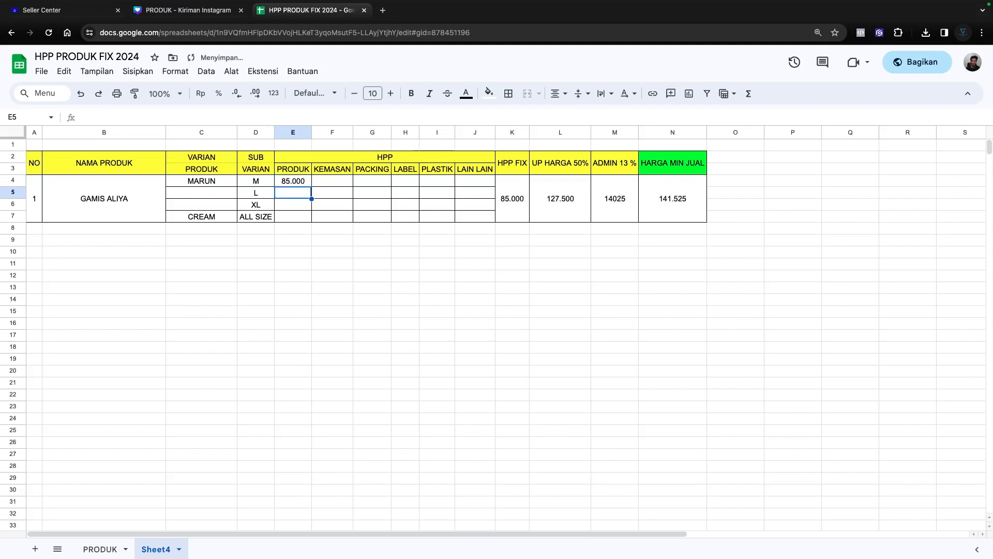
Inspect the formula in GAMIS ALIYA's HPP FIX cell and leave it without editing
{"action": "left_click", "coordinate": [283, 184]}
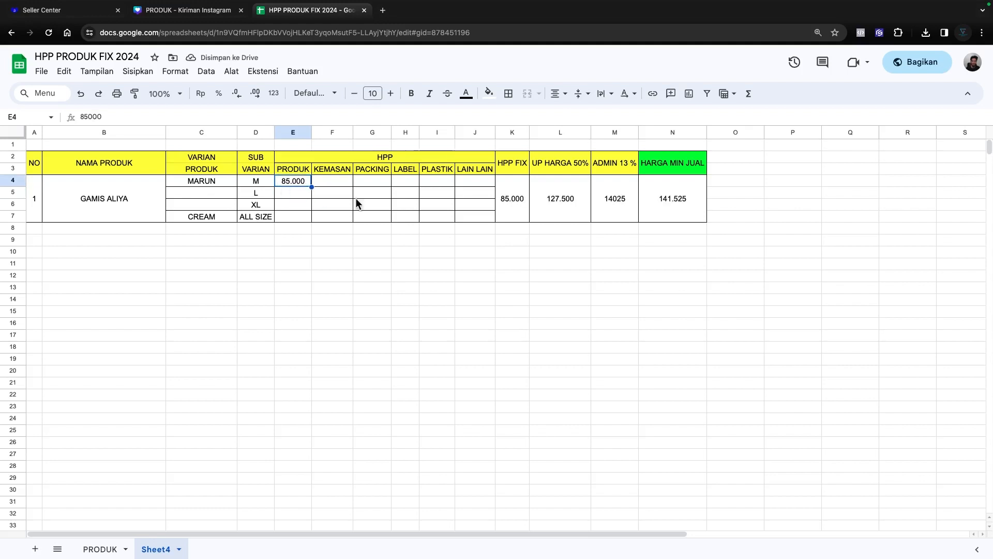
{"action": "left_click", "coordinate": [510, 217]}
{"action": "double_click", "coordinate": [517, 217]}
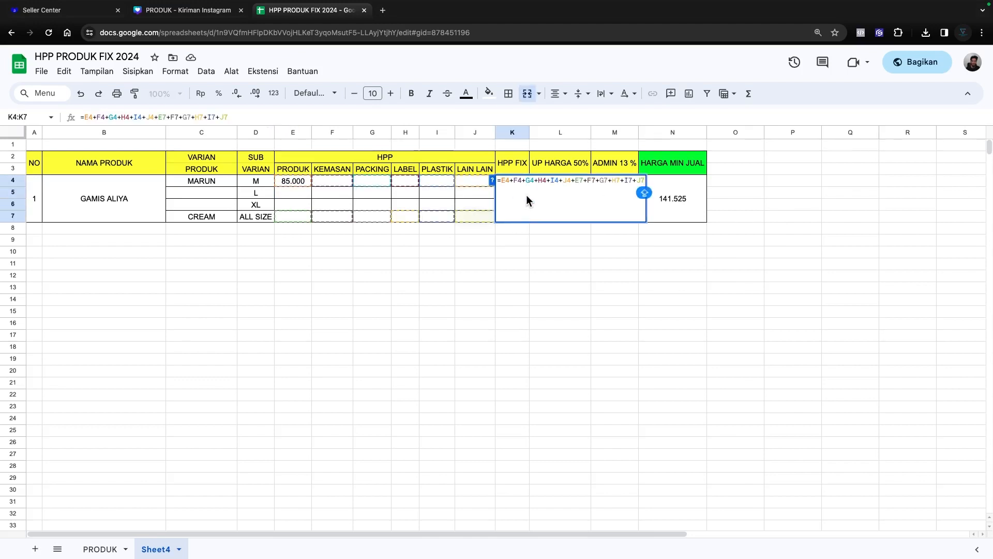
{"action": "left_click", "coordinate": [472, 287]}
{"action": "left_click", "coordinate": [289, 183]}
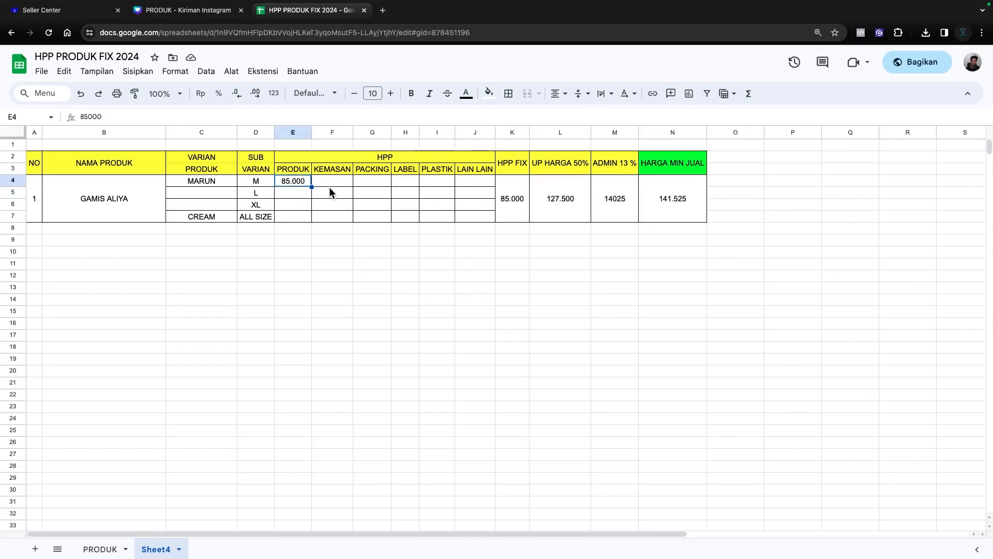
Enter 1000 as the KEMASAN cost and 1500 as the PACKING cost of MARUN size M
{"action": "left_click", "coordinate": [332, 182]}
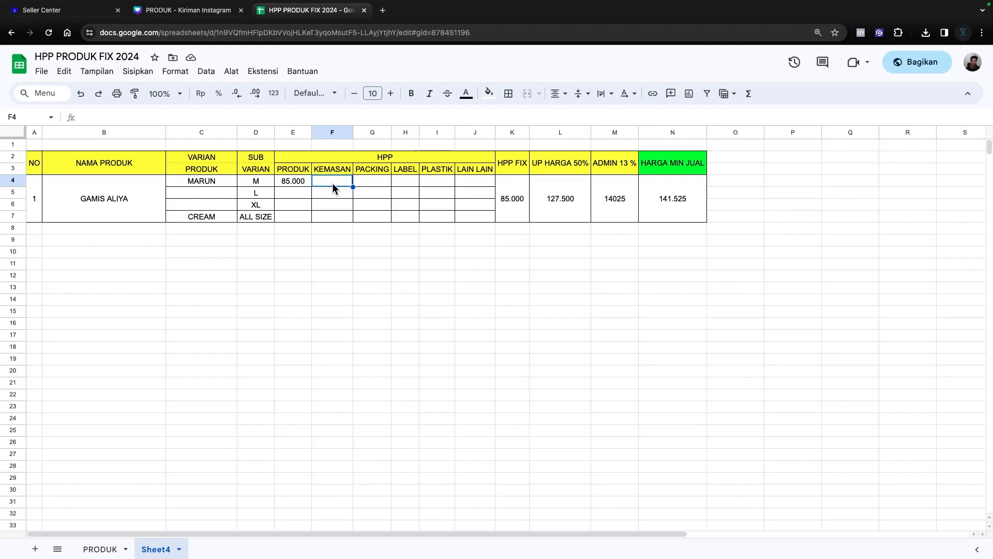
{"action": "type", "text": "1000"}
{"action": "key", "text": "Return"}
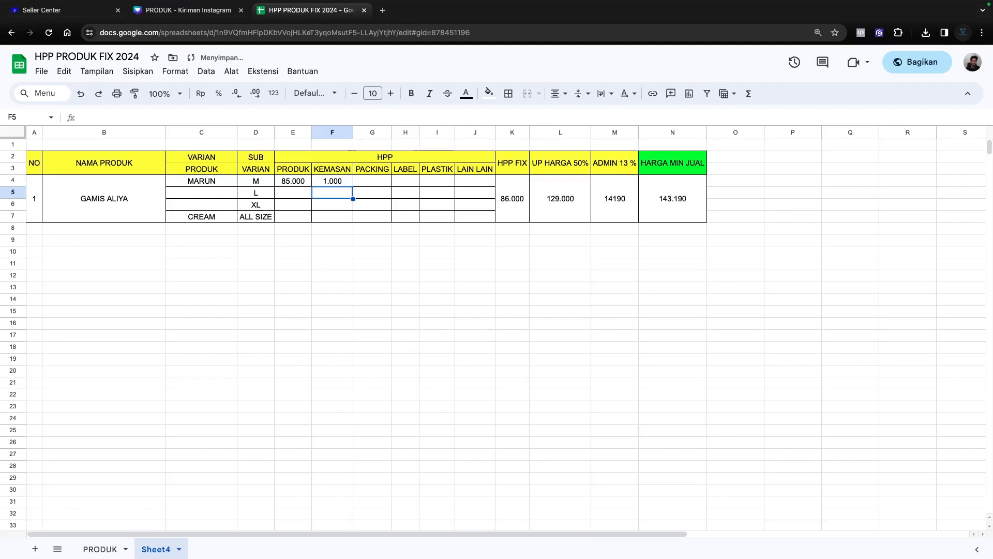
{"action": "left_click", "coordinate": [372, 180]}
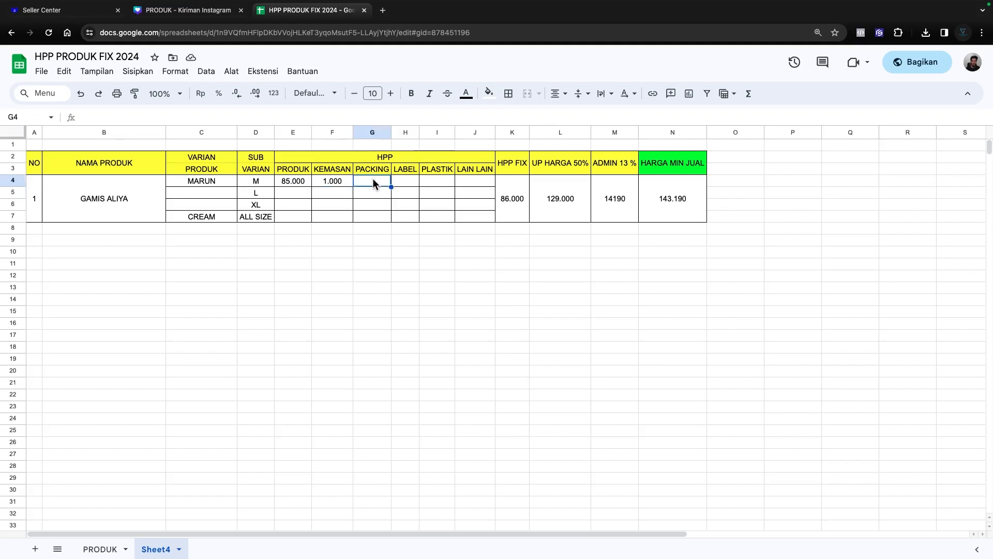
{"action": "type", "text": "100"}
{"action": "key", "text": "BackSpace"}
{"action": "key", "text": "BackSpace"}
{"action": "key", "text": "BackSpace"}
{"action": "type", "text": "1500"}
{"action": "key", "text": "Return"}
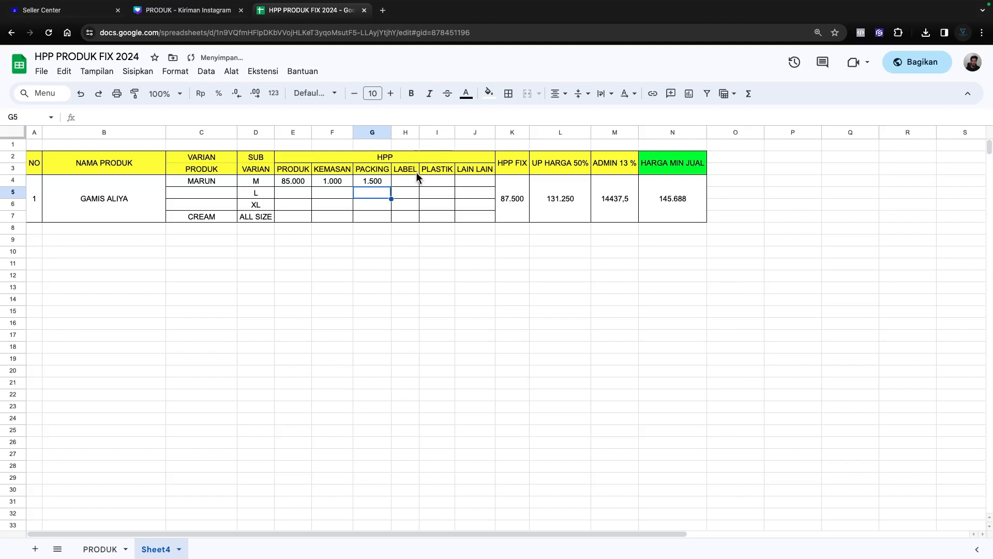
Set MARUN size M's LABEL cost to 200 and its PLASTIK and LAIN LAIN costs to 0
{"action": "left_click", "coordinate": [410, 184]}
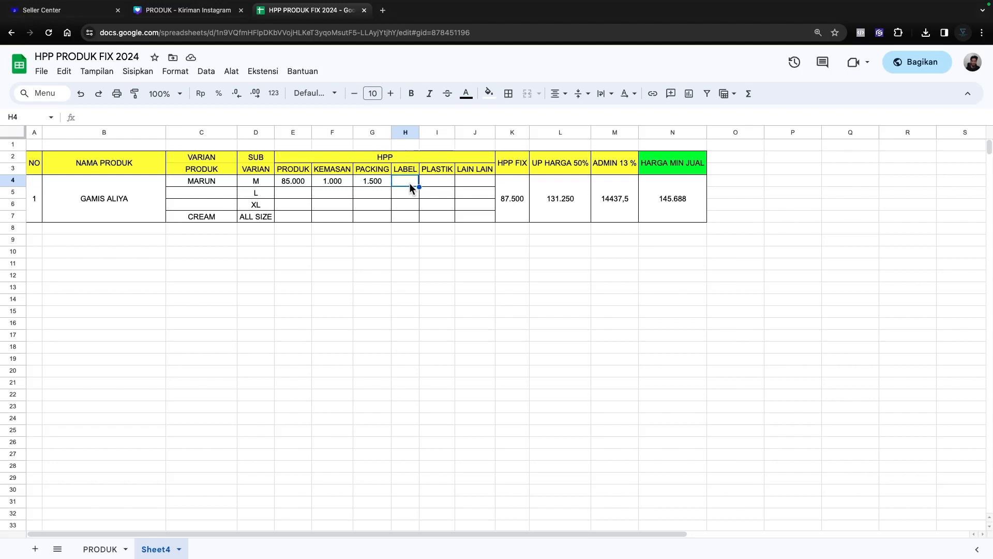
{"action": "type", "text": "200"}
{"action": "key", "text": "Caps_Lock"}
{"action": "left_click", "coordinate": [444, 183]}
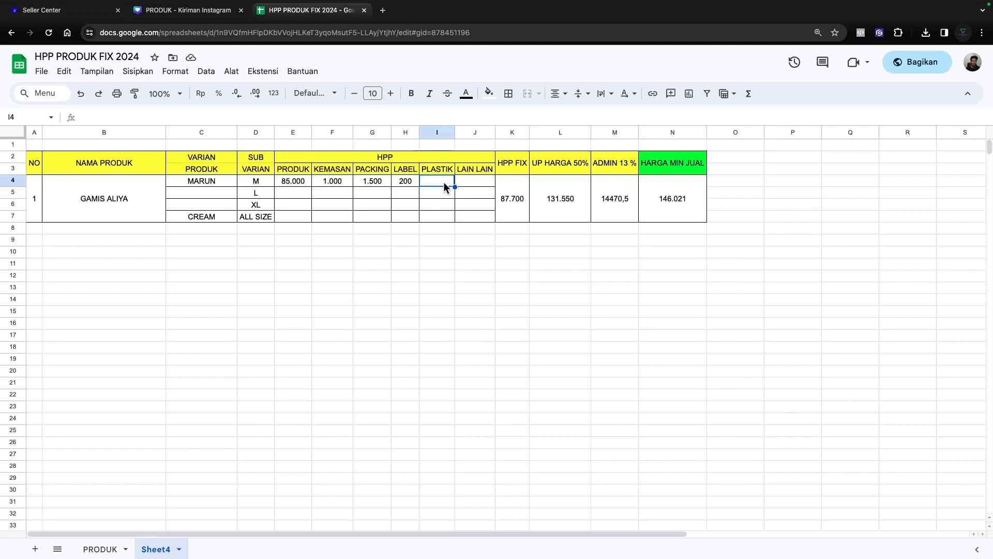
{"action": "type", "text": "0"}
{"action": "key", "text": "Tab"}
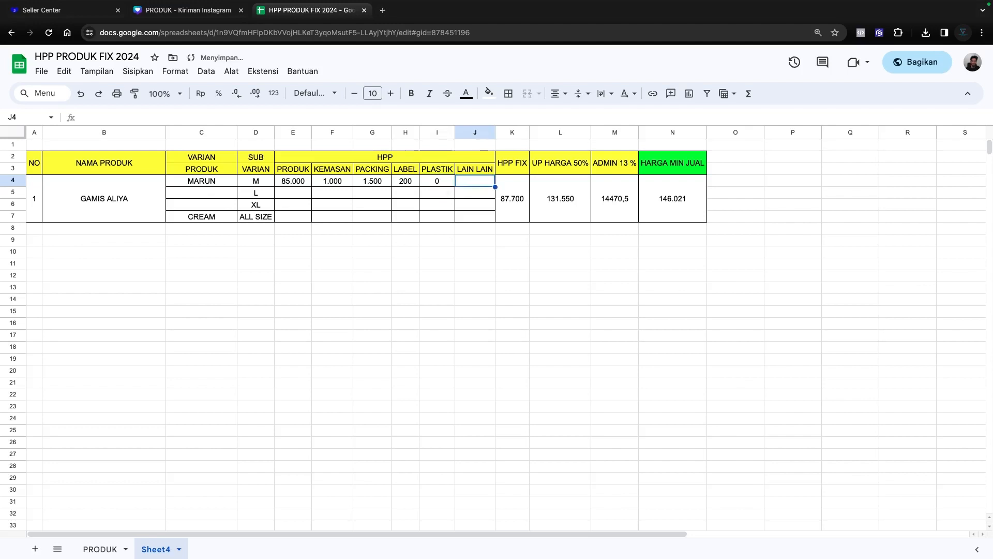
{"action": "type", "text": "0"}
For MARUN size L, enter PRODUK 87000, KEMASAN 1000 and PACKING 1500
{"action": "key", "text": "Left"}
{"action": "key", "text": "Left"}
{"action": "key", "text": "Left"}
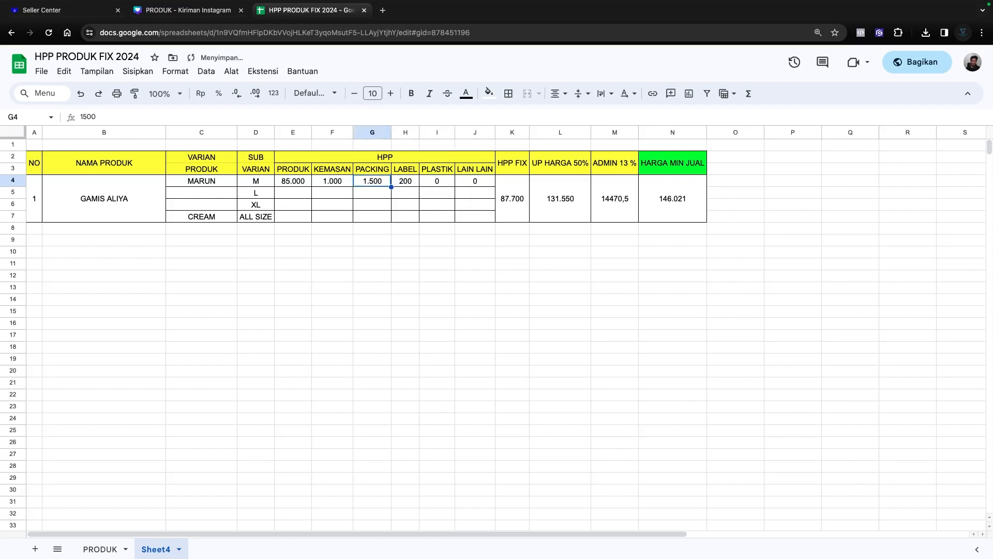
{"action": "key", "text": "Left"}
{"action": "key", "text": "Left"}
{"action": "key", "text": "Down"}
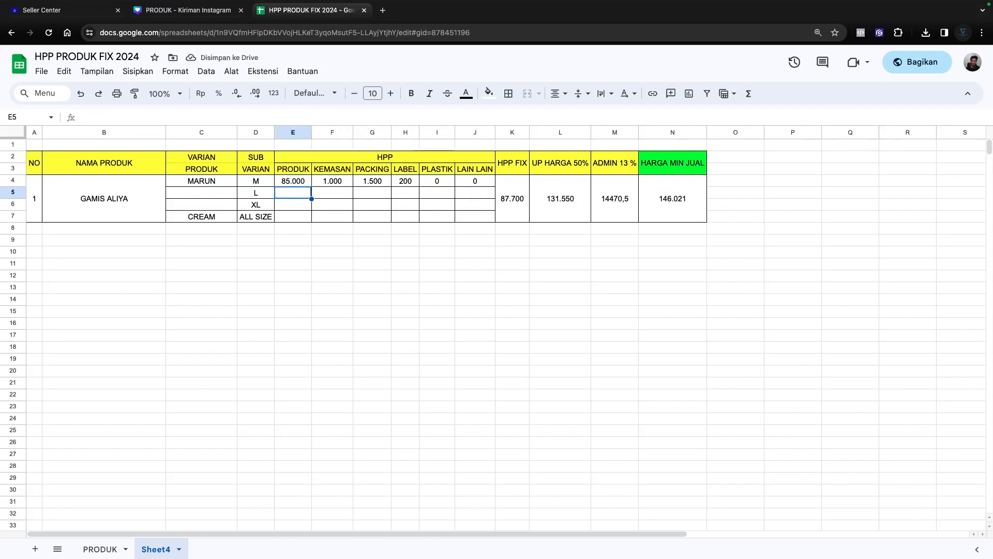
{"action": "type", "text": "87000"}
{"action": "key", "text": "Tab"}
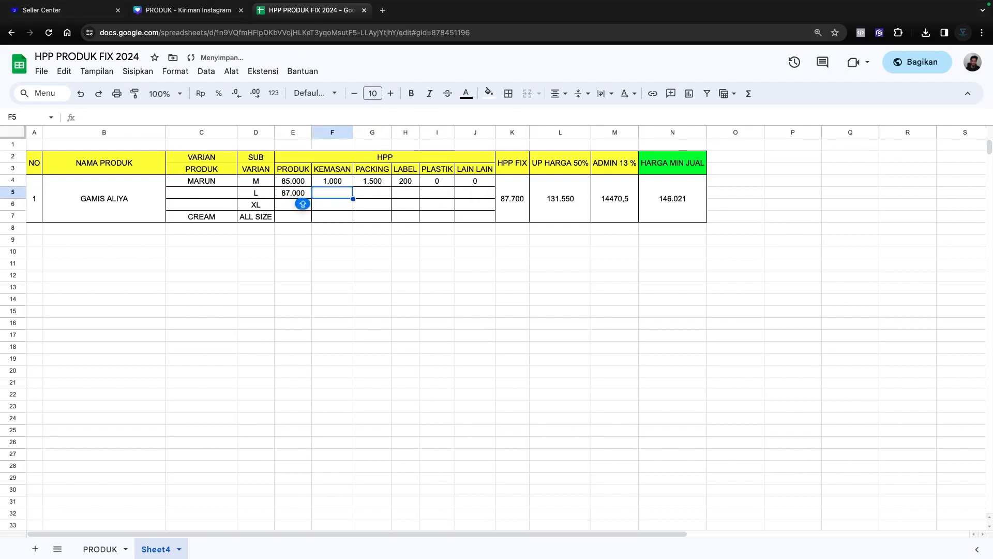
{"action": "type", "text": "1000"}
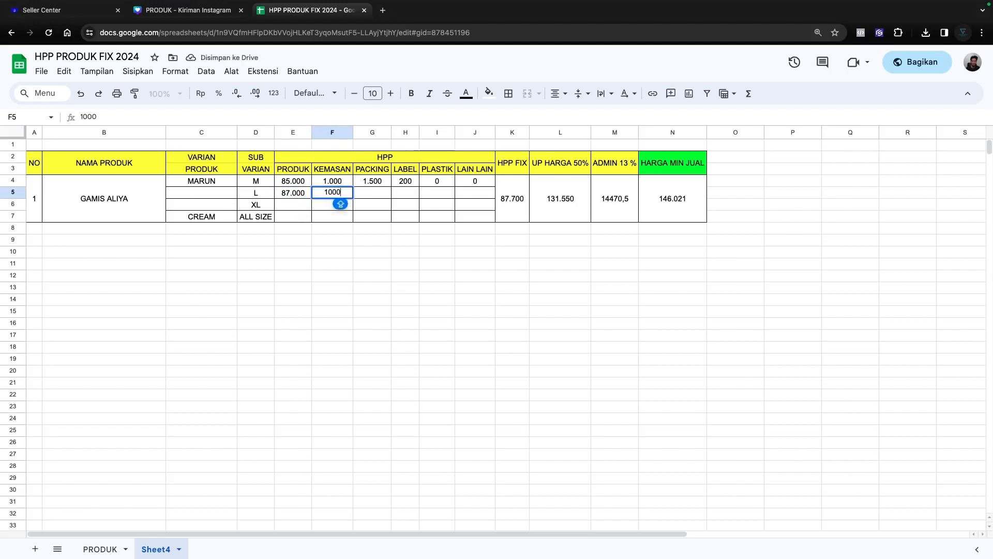
{"action": "key", "text": "Tab"}
{"action": "type", "text": "1500"}
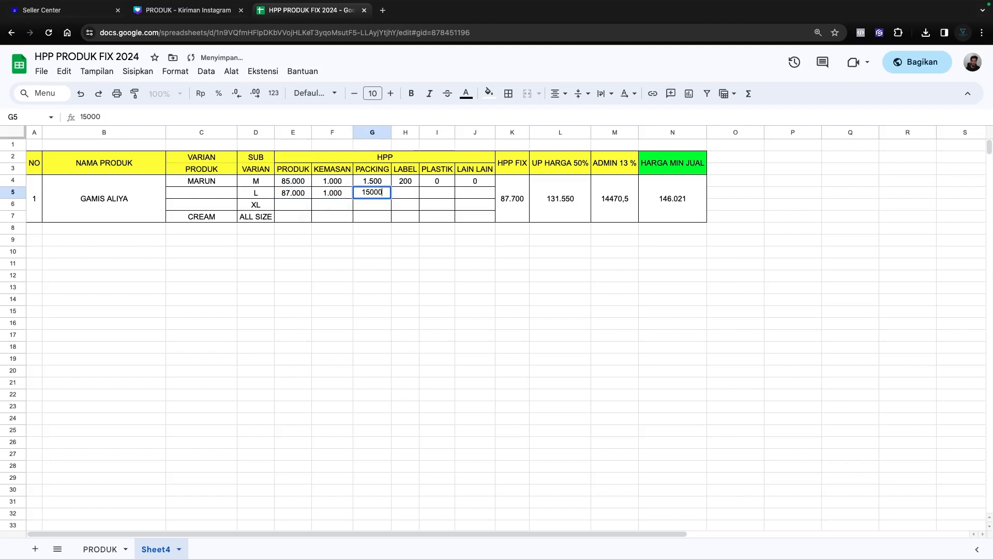
Complete MARUN size L's costs with LABEL 200, PLASTIK 0 and LAIN LAIN 0
{"action": "key", "text": "Tab"}
{"action": "type", "text": "200"}
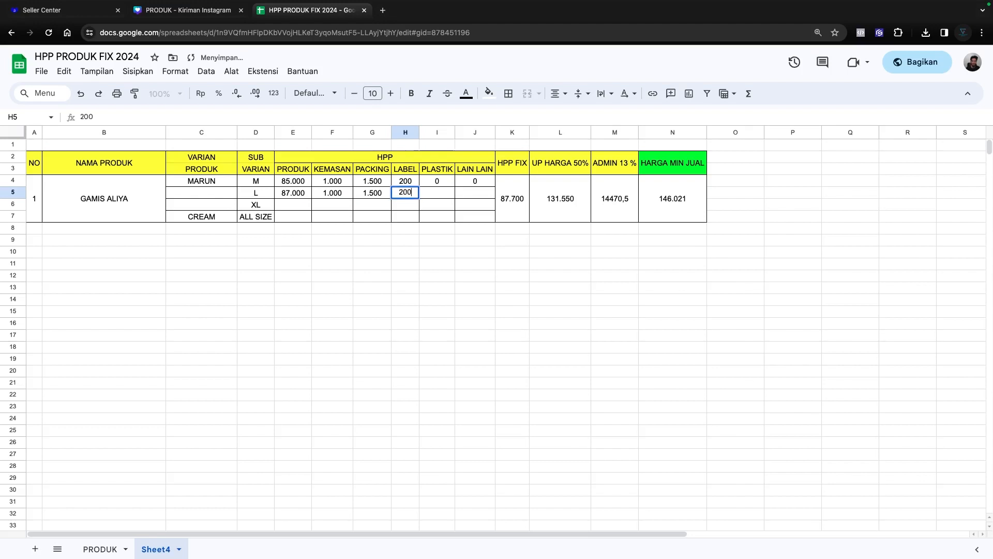
{"action": "key", "text": "Tab"}
{"action": "type", "text": "0"}
{"action": "key", "text": "Tab"}
{"action": "type", "text": "0"}
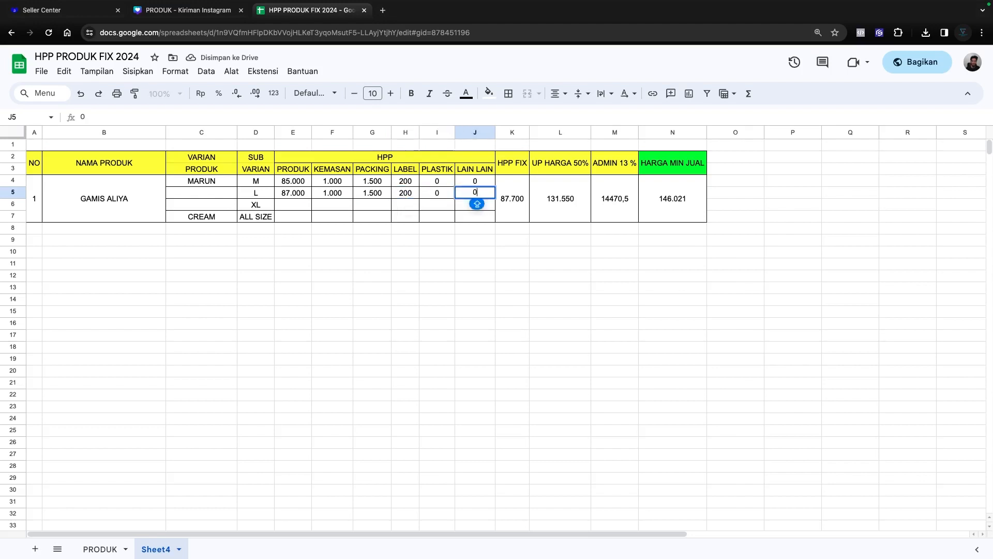
{"action": "left_click", "coordinate": [572, 273]}
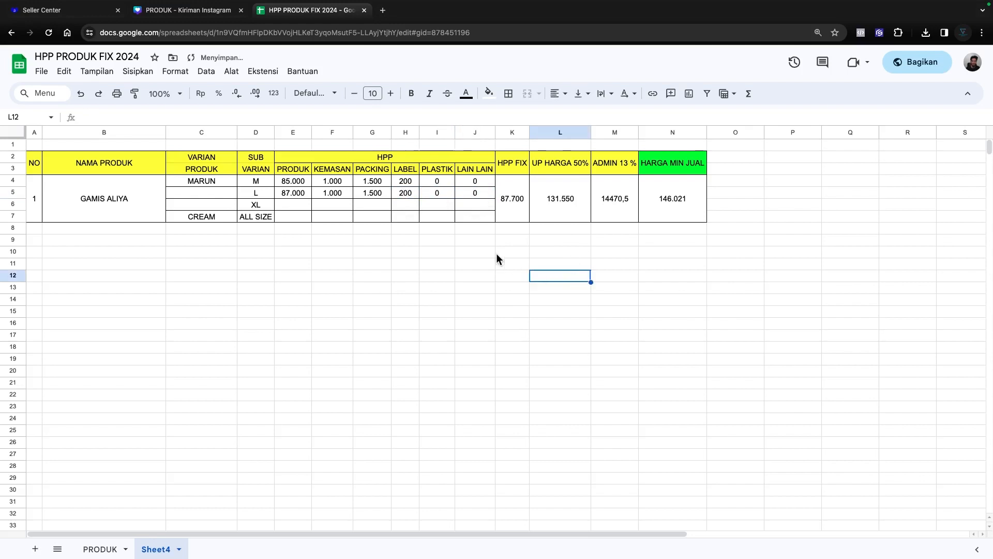
Review the KEMASAN and PLASTIK costs of sizes M and L and which cells the HPP FIX formula adds up
{"action": "left_click_drag", "start_coordinate": [335, 172], "coordinate": [340, 193]}
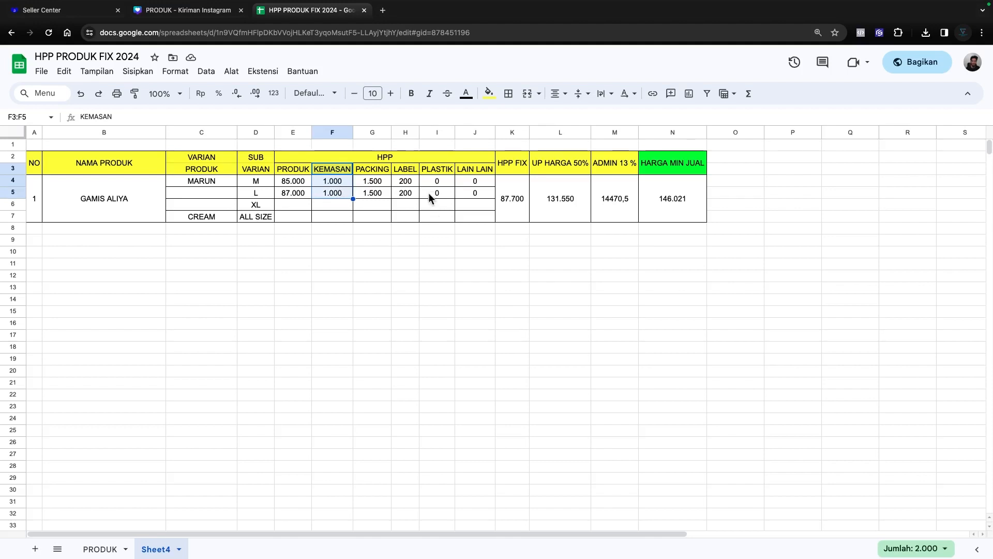
{"action": "left_click_drag", "start_coordinate": [428, 173], "coordinate": [433, 192]}
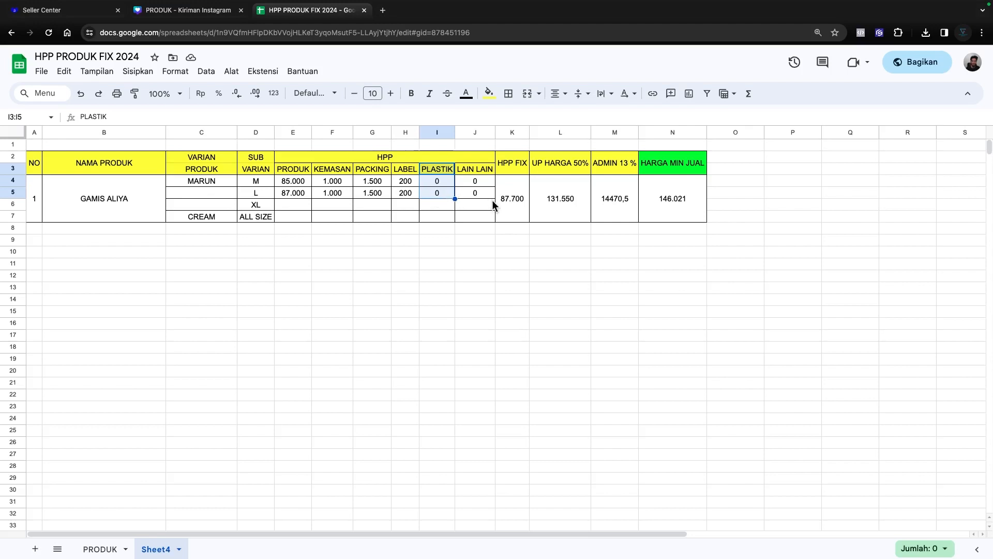
{"action": "left_click", "coordinate": [504, 200]}
{"action": "double_click", "coordinate": [506, 201]}
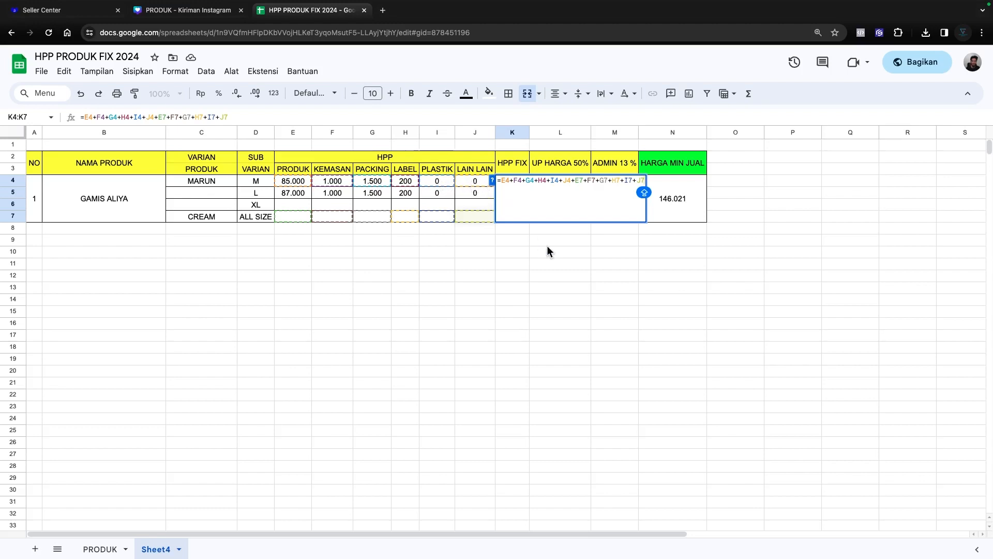
{"action": "key", "text": "Return"}
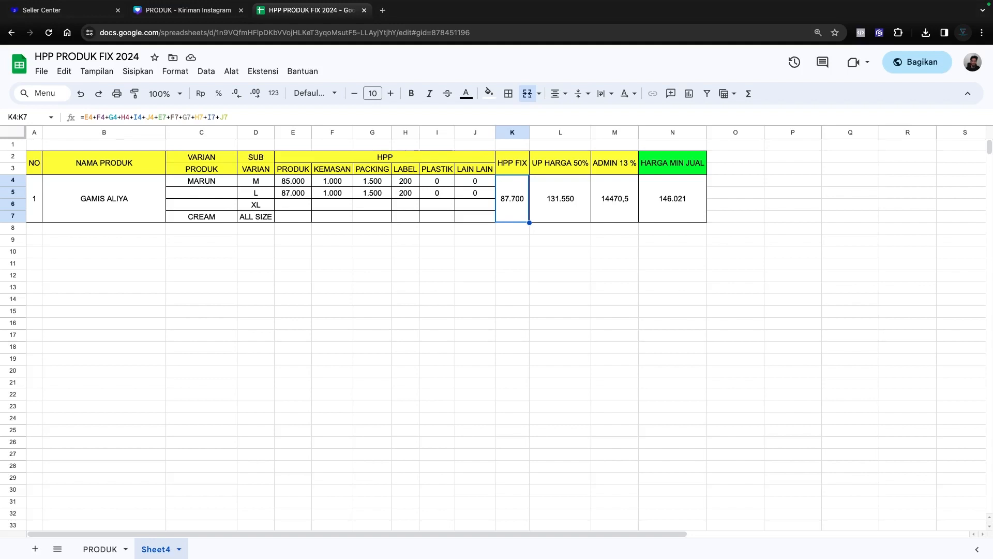
Try a PACKING cost of 2000 for MARUN size M and put it back to 1500
{"action": "left_click", "coordinate": [385, 182]}
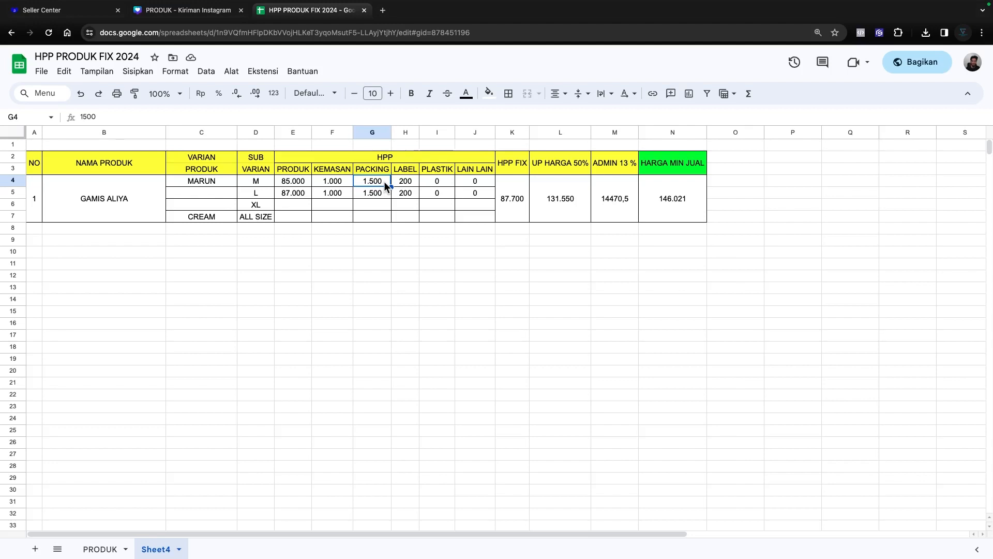
{"action": "double_click", "coordinate": [383, 181]}
{"action": "double_click", "coordinate": [384, 181]}
{"action": "type", "text": "2000"}
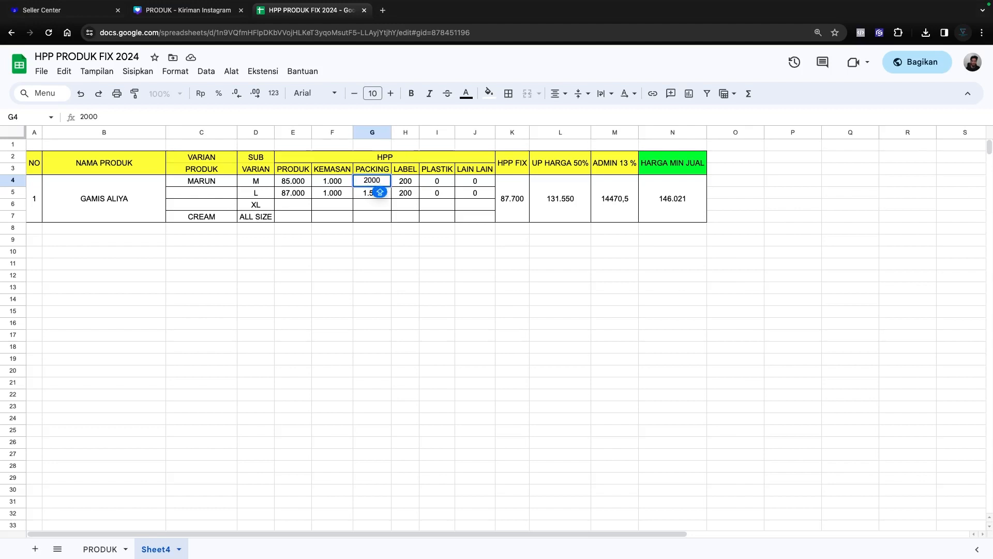
{"action": "key", "text": "BackSpace"}
{"action": "key", "text": "BackSpace"}
{"action": "key", "text": "BackSpace"}
{"action": "key", "text": "BackSpace"}
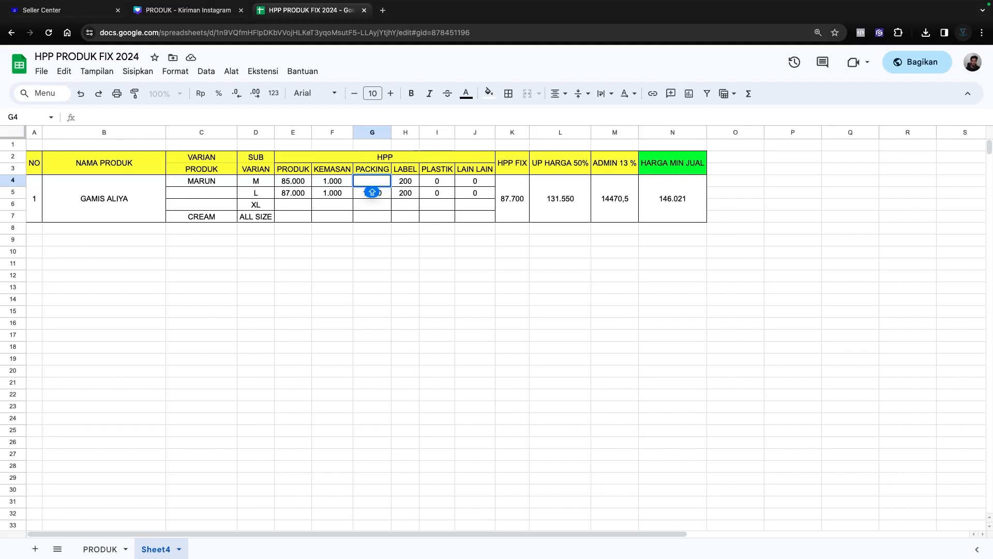
{"action": "type", "text": "1500"}
{"action": "key", "text": "Return"}
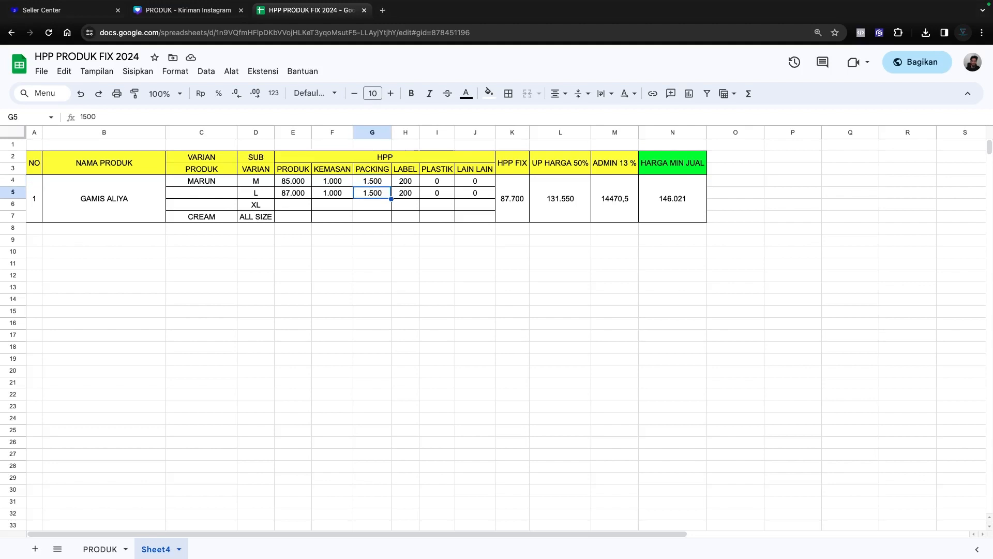
Examine the HPP FIX and UP HARGA 50% formulas for GAMIS ALIYA and how the markup builds on HPP FIX
{"action": "left_click", "coordinate": [505, 188]}
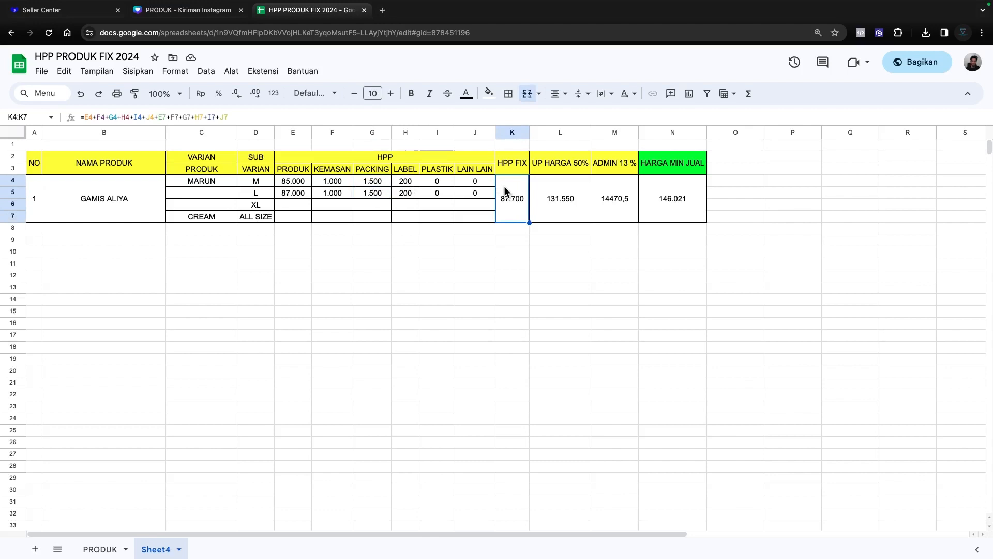
{"action": "left_click", "coordinate": [550, 203]}
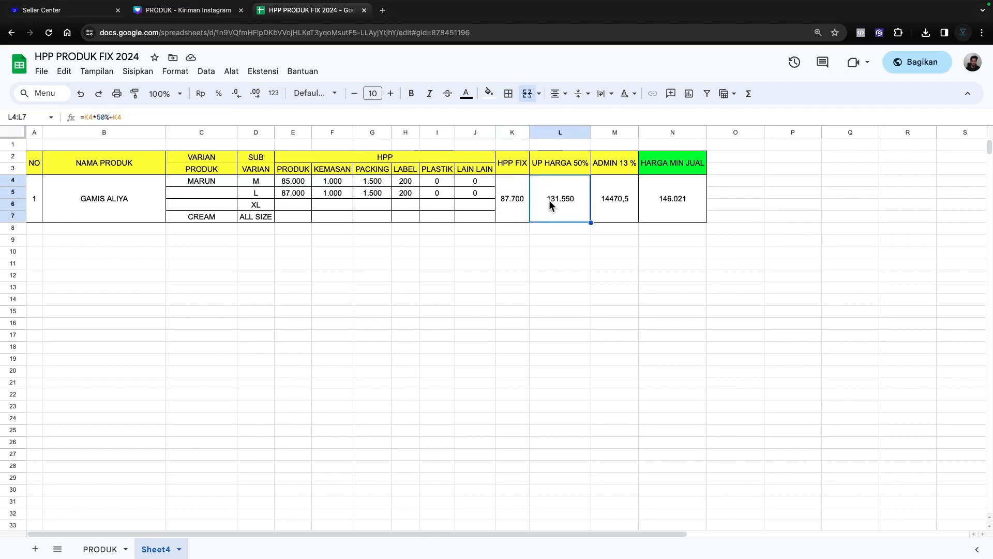
{"action": "double_click", "coordinate": [550, 200]}
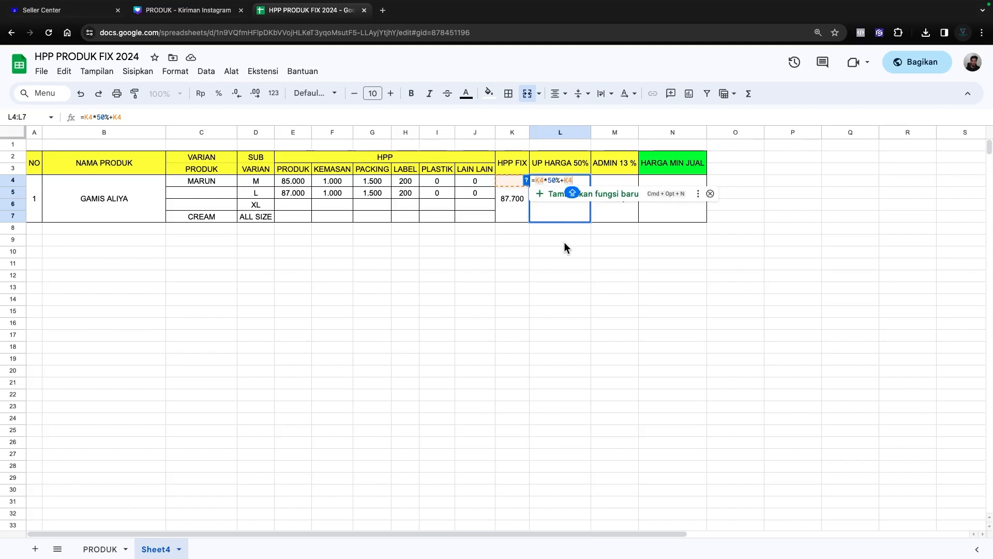
{"action": "left_click", "coordinate": [513, 202]}
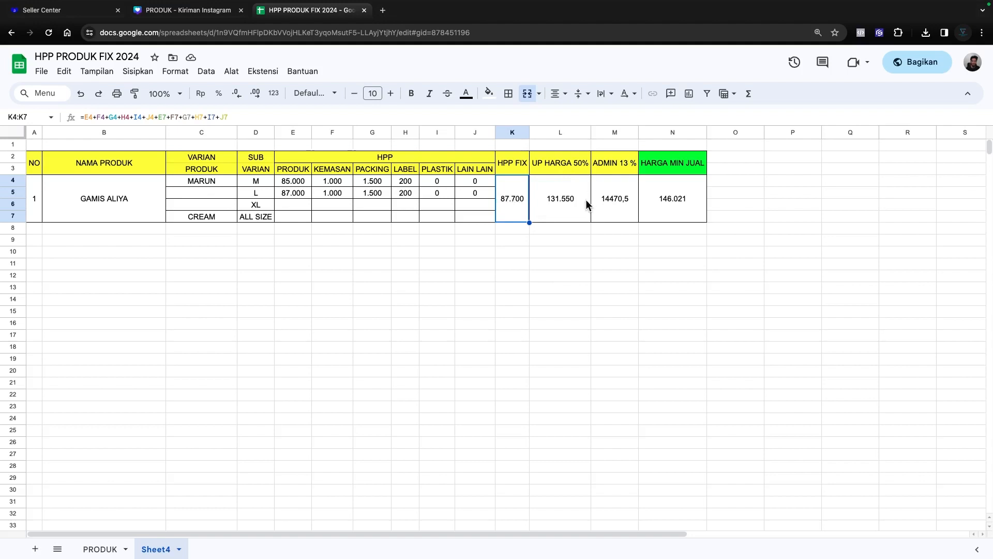
Try the UP HARGA 50% formula as =K4*50% and check its effect on ADMIN 13 % and HARGA MIN JUAL
{"action": "left_click", "coordinate": [559, 201]}
{"action": "type", "text": "=K4*50%+K"}
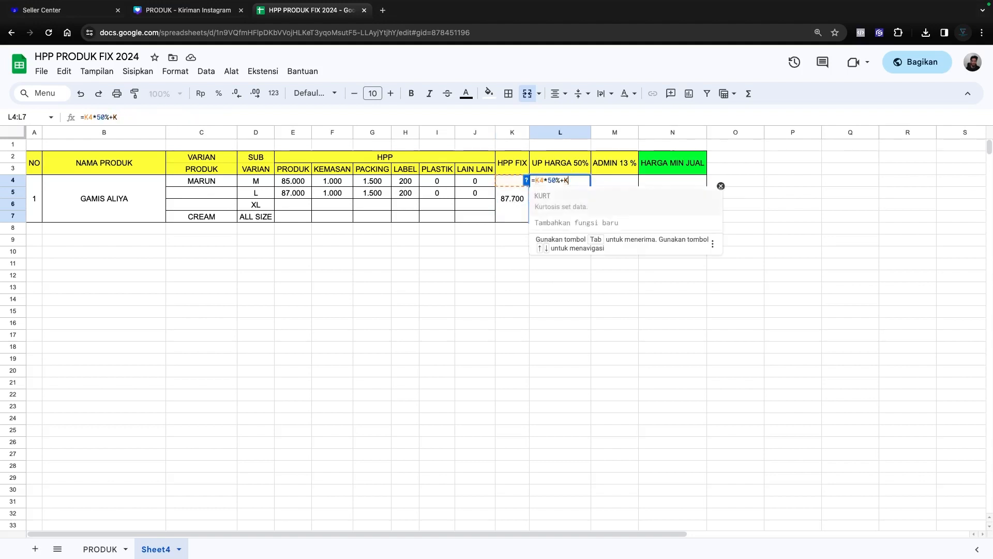
{"action": "key", "text": "BackSpace"}
{"action": "key", "text": "BackSpace"}
{"action": "left_click", "coordinate": [559, 194]}
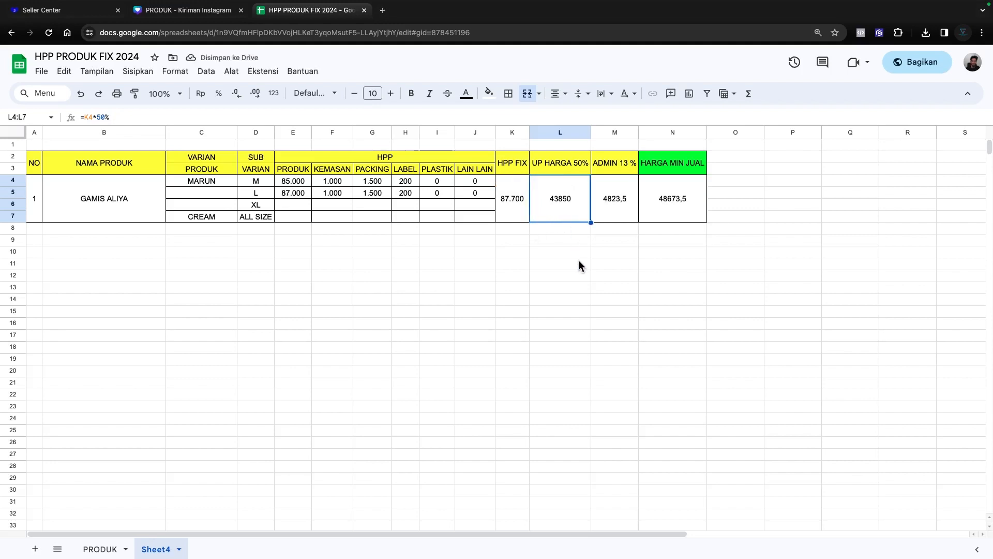
{"action": "double_click", "coordinate": [562, 207]}
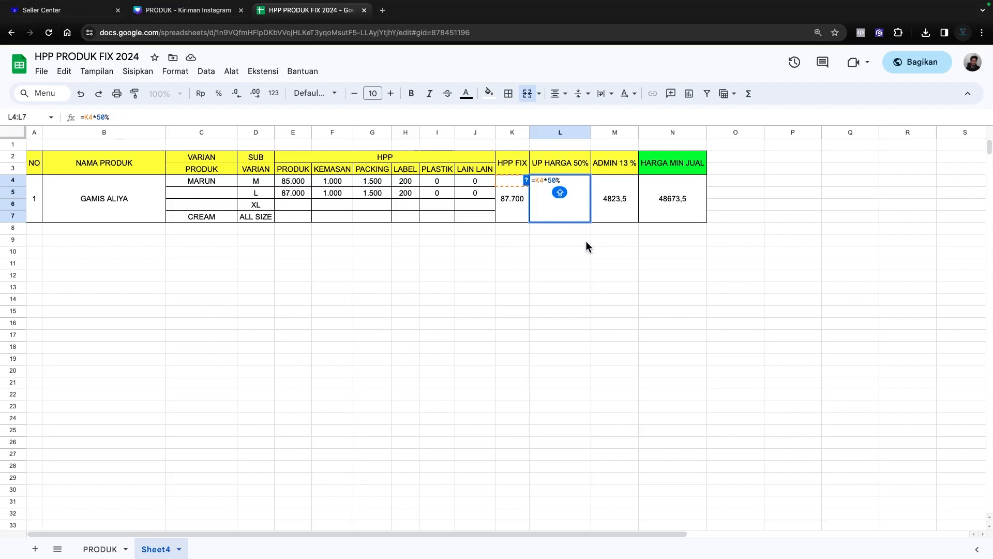
{"action": "key", "text": "Return"}
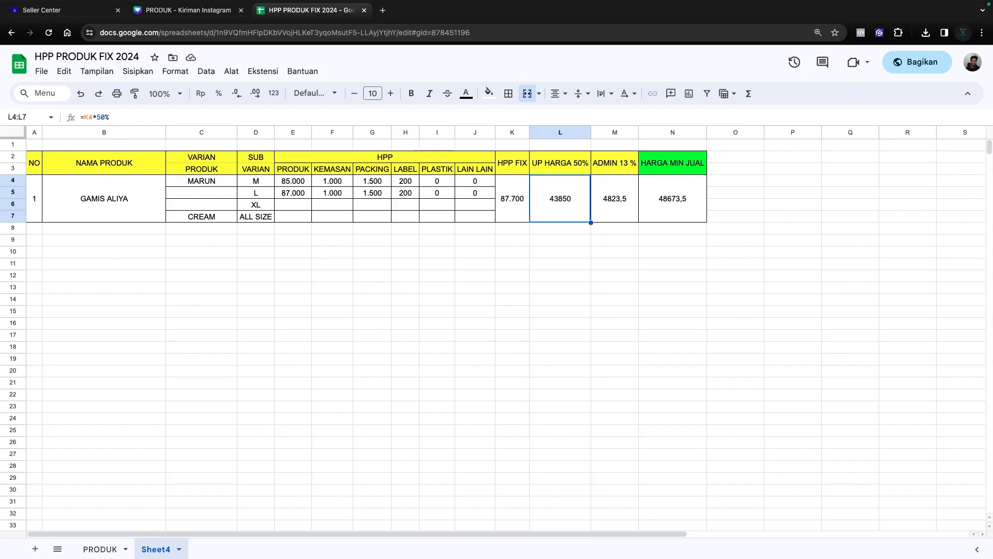
{"action": "left_click", "coordinate": [613, 204]}
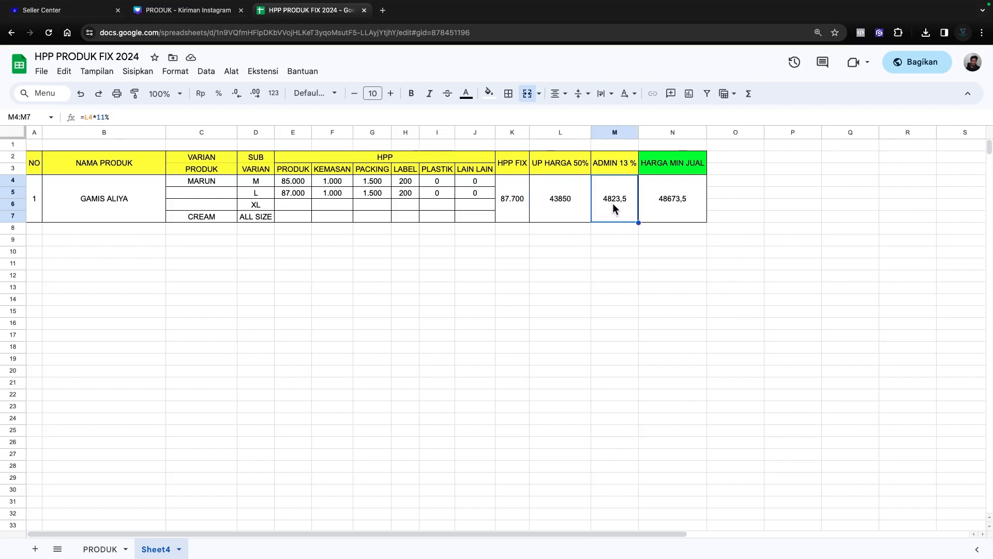
{"action": "left_click", "coordinate": [667, 202]}
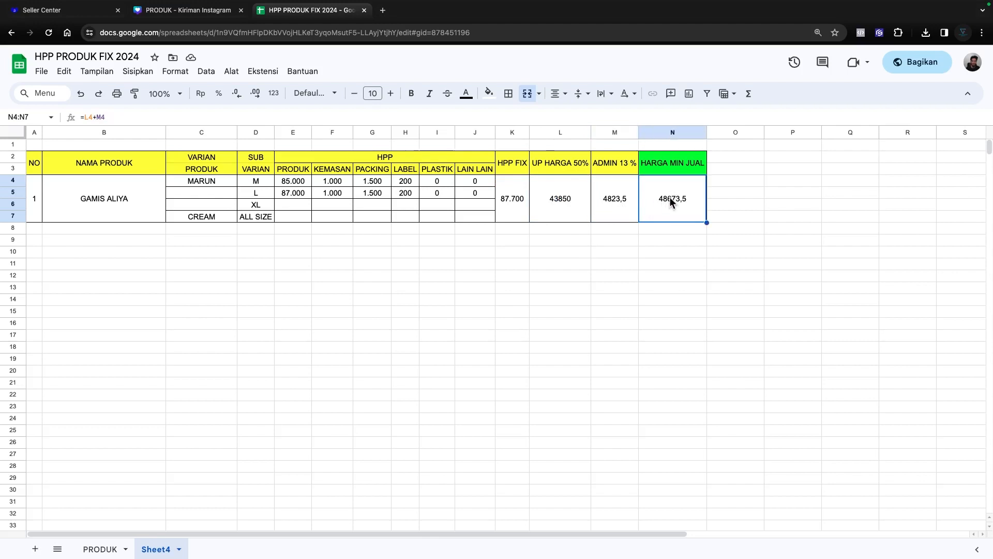
Add HPP FIX back into the UP HARGA 50% formula so it reads =K4*50%+K4
{"action": "double_click", "coordinate": [546, 200]}
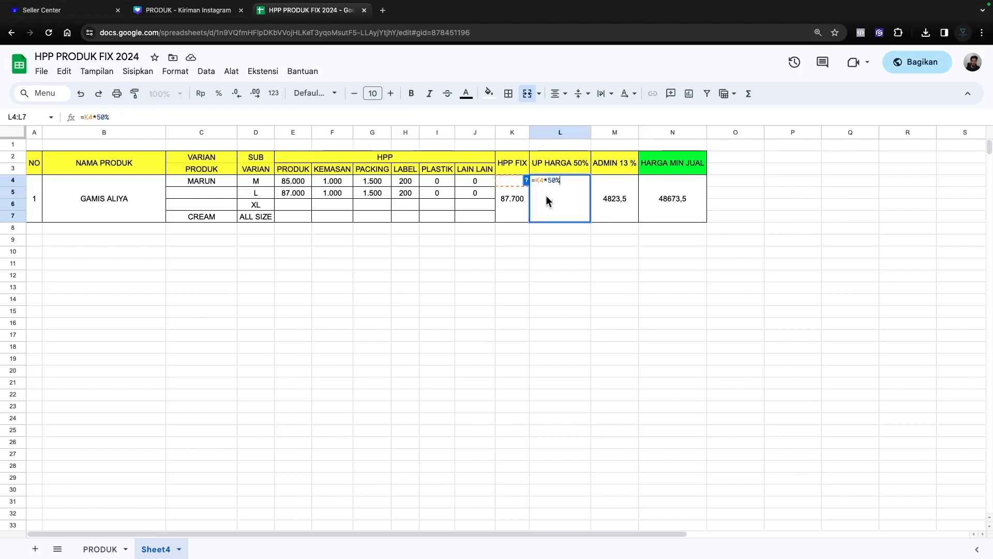
{"action": "type", "text": "+"}
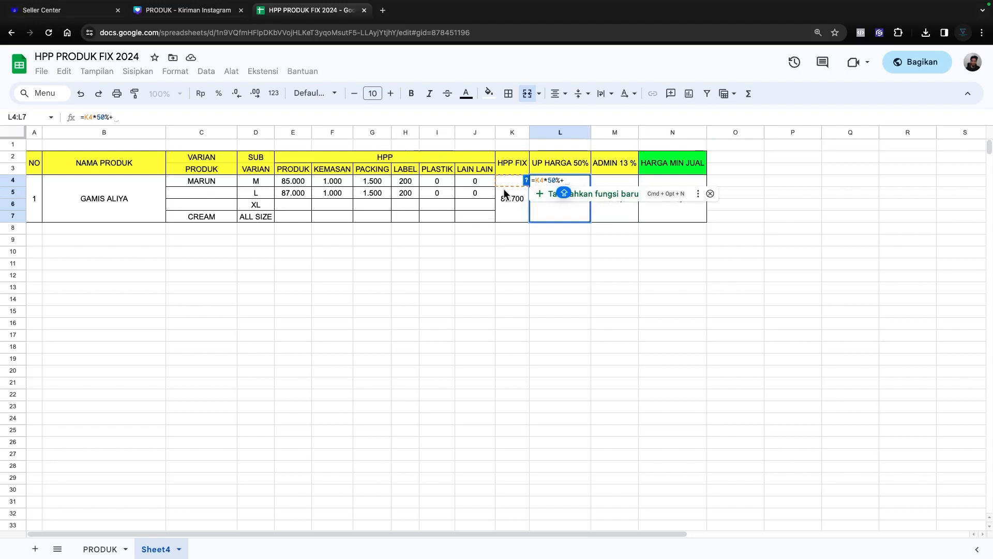
{"action": "left_click", "coordinate": [503, 188]}
{"action": "key", "text": "Return"}
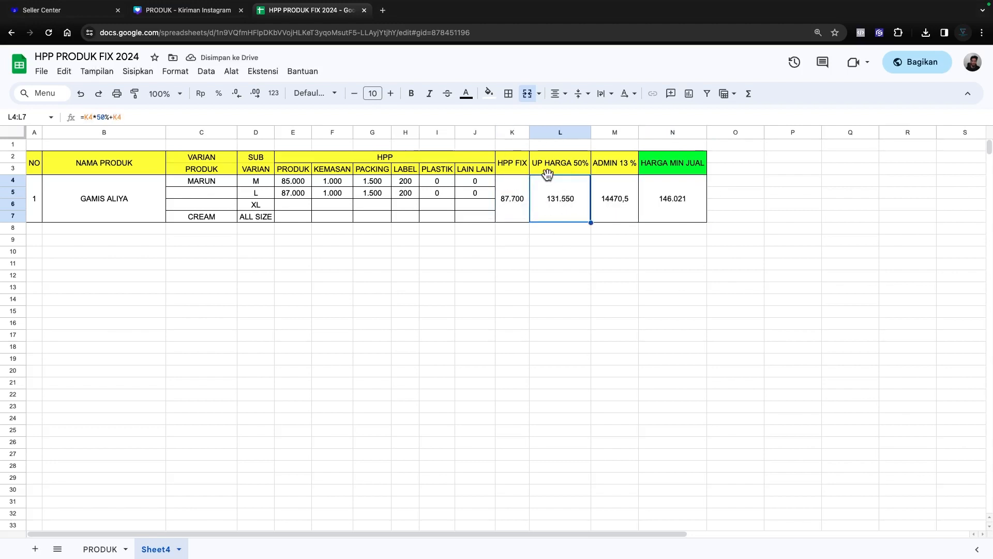
Switch to the Canva PRODUK design to review the simple LABA 25% price calculation, and compare it with UP HARGA 50% in the Google Sheets table
{"action": "left_click", "coordinate": [175, 12]}
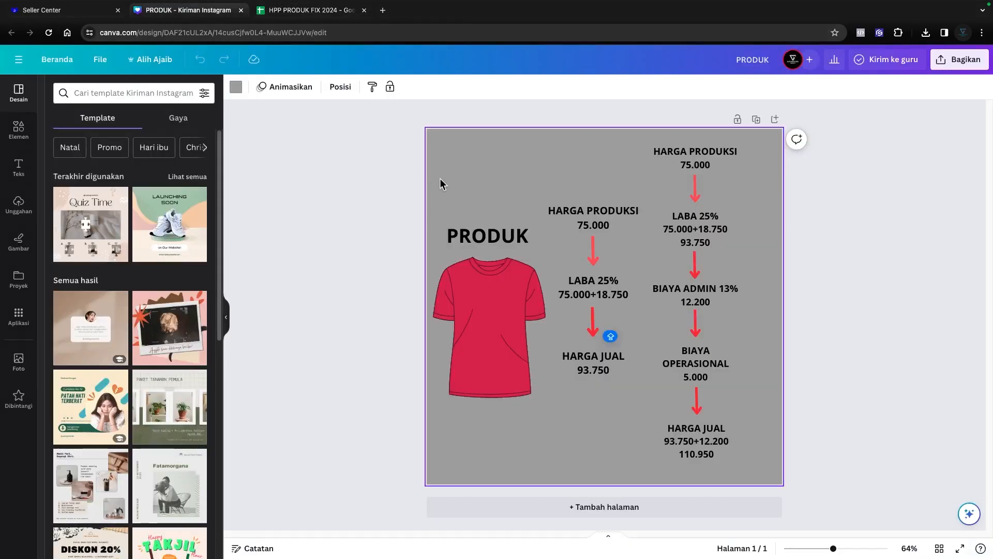
{"action": "left_click_drag", "start_coordinate": [534, 176], "coordinate": [638, 397]}
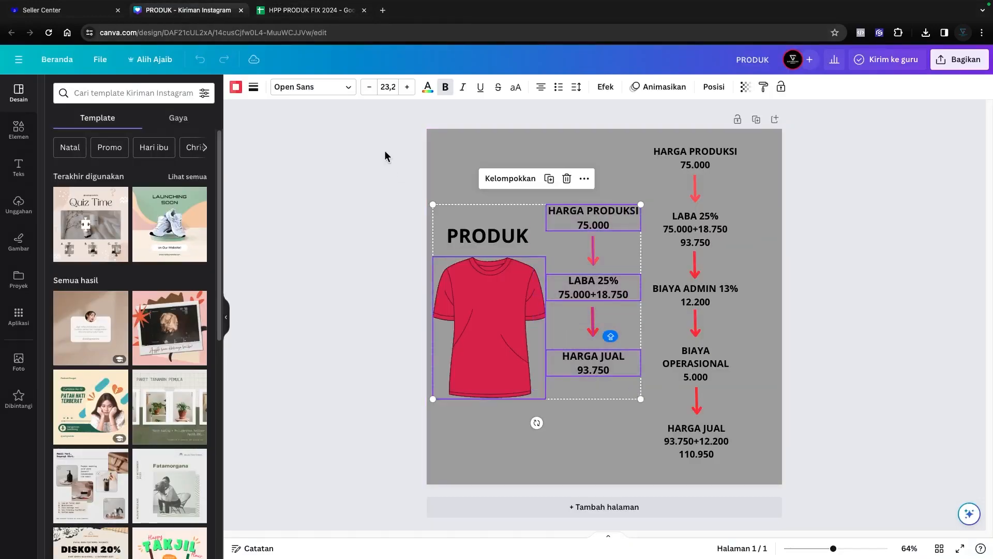
{"action": "left_click", "coordinate": [302, 15]}
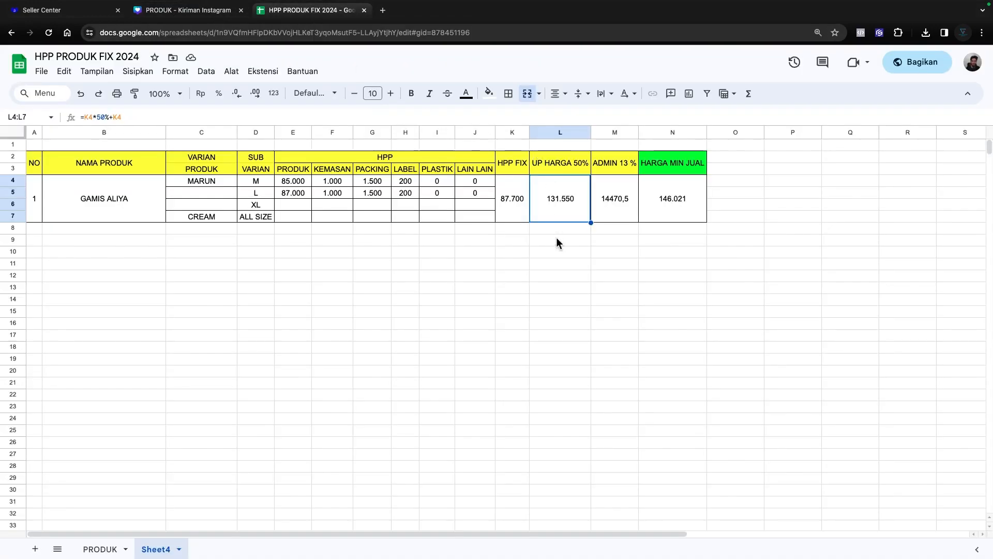
{"action": "left_click_drag", "start_coordinate": [558, 249], "coordinate": [558, 212]}
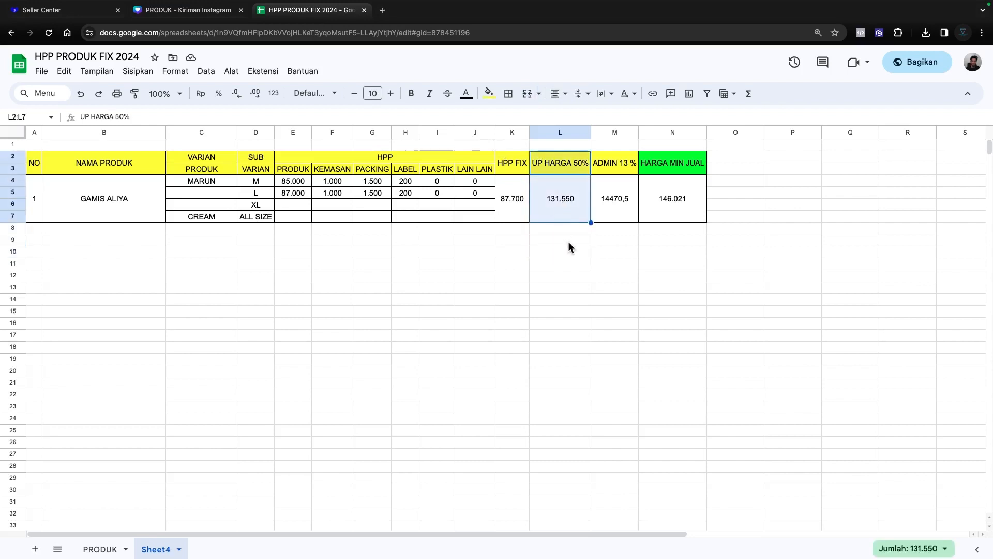
Review the Canva calculation that includes BIAYA ADMIN 13% and BIAYA OPERASIONAL, and return to the HPP spreadsheet in Google Sheets
{"action": "left_click", "coordinate": [203, 13]}
{"action": "left_click_drag", "start_coordinate": [765, 145], "coordinate": [730, 402]}
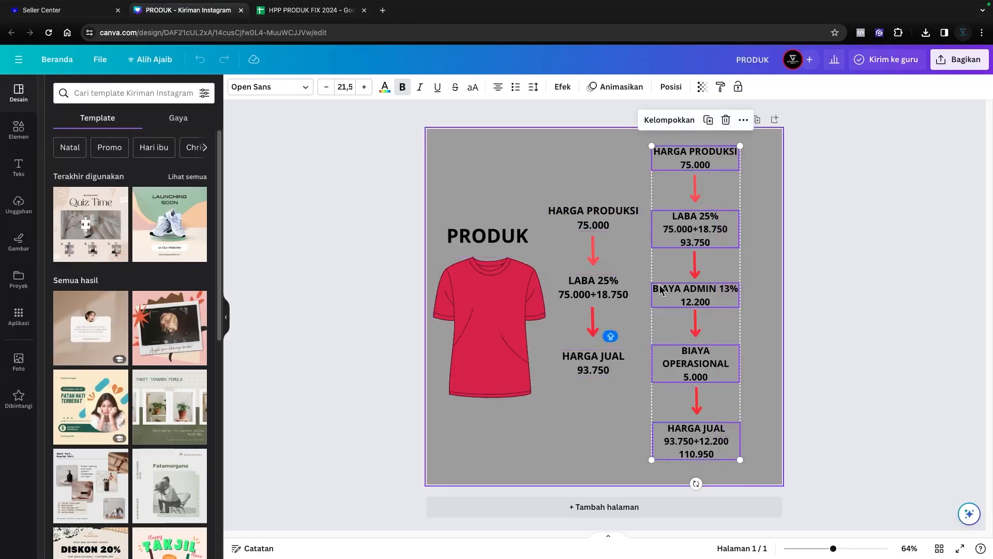
{"action": "left_click", "coordinate": [749, 356]}
{"action": "left_click", "coordinate": [668, 369]}
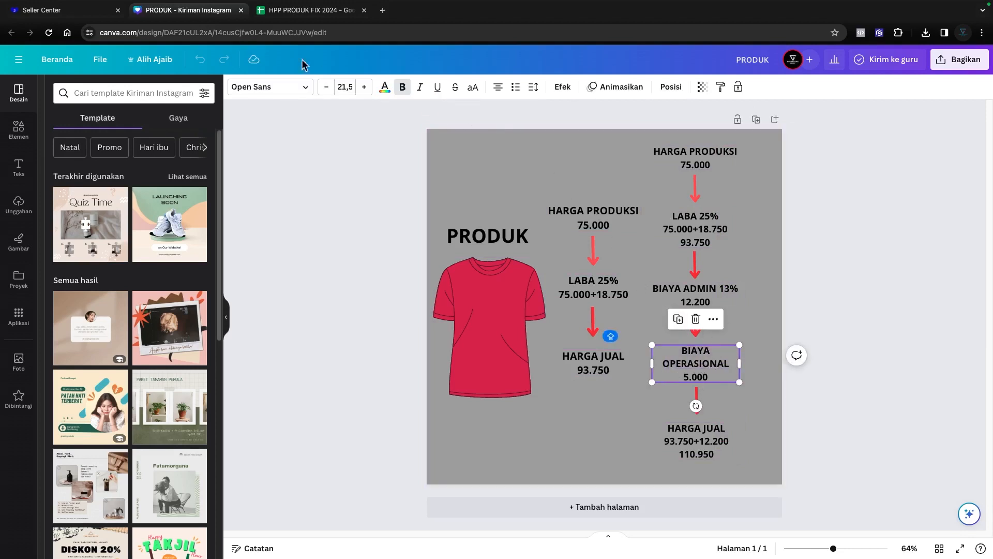
{"action": "left_click", "coordinate": [279, 11]}
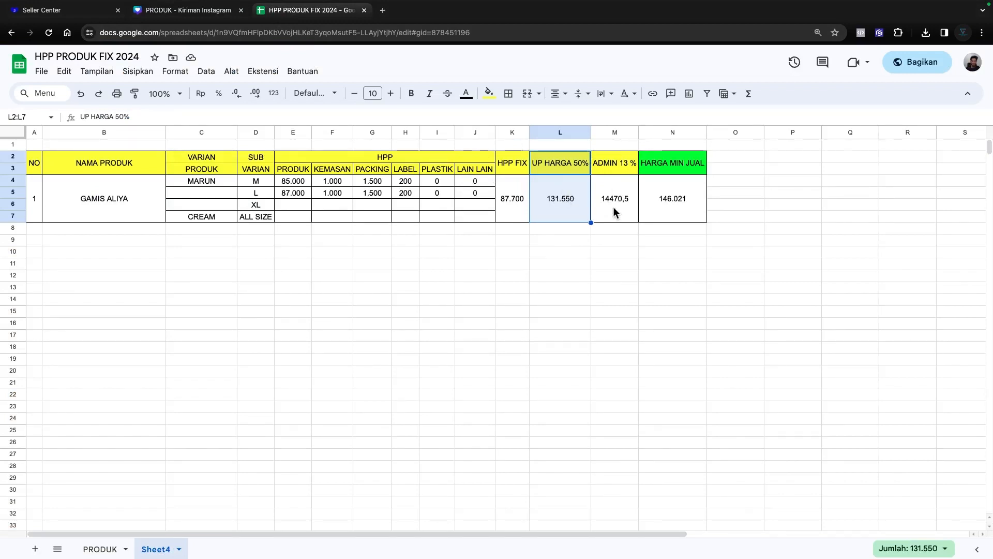
{"action": "left_click", "coordinate": [553, 252]}
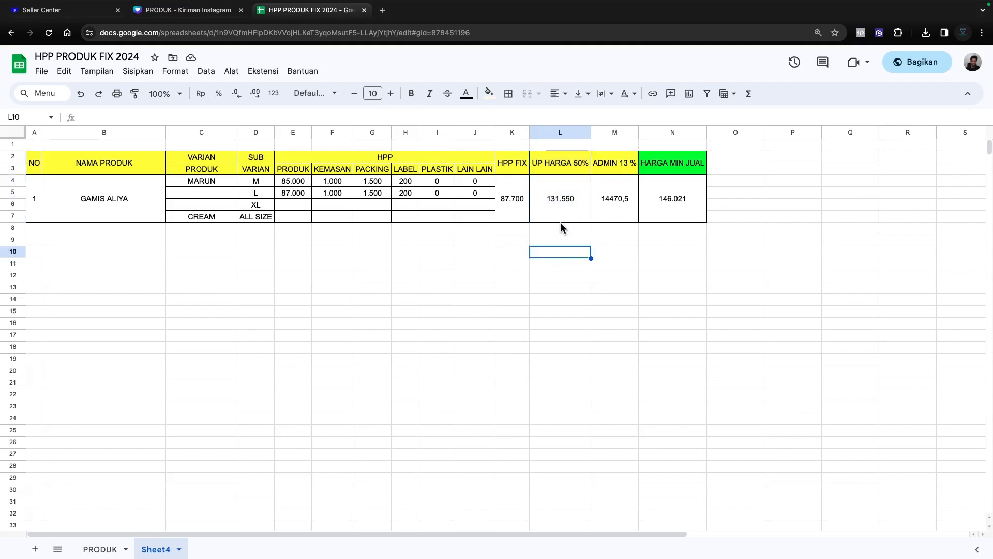
Change the percentage in the ADMIN 13 % formula to 13% so it reads =L4*13%
{"action": "left_click", "coordinate": [619, 208]}
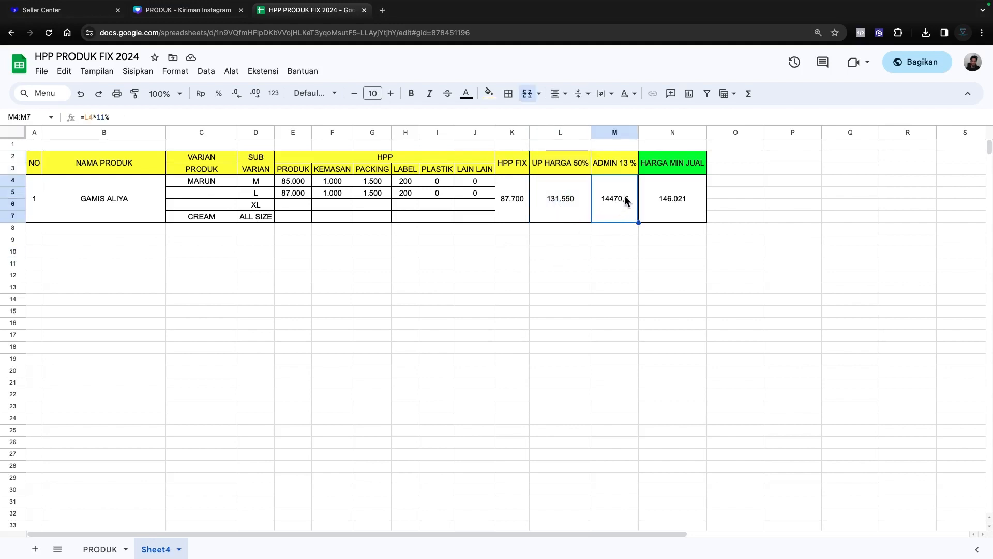
{"action": "double_click", "coordinate": [619, 188]}
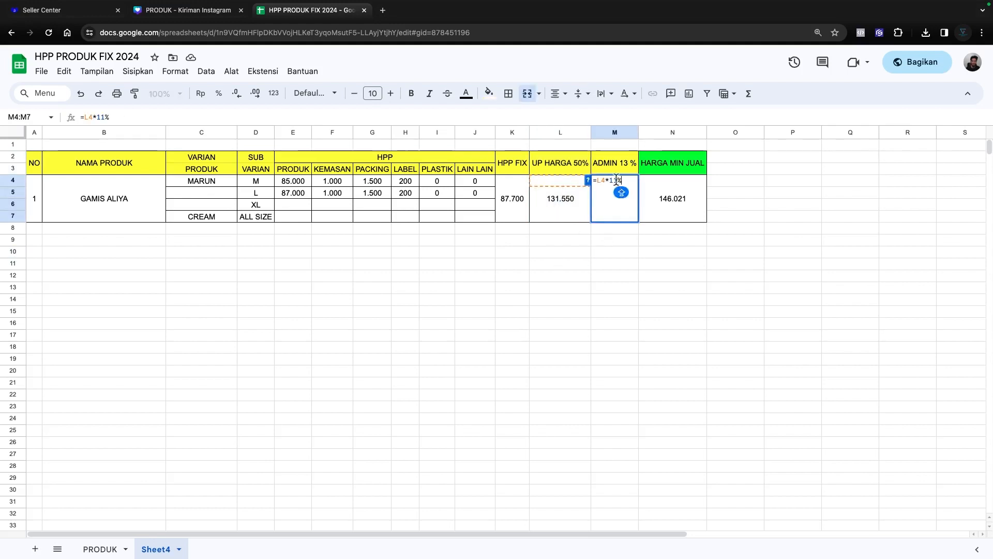
{"action": "key", "text": "BackSpace"}
{"action": "type", "text": "3"}
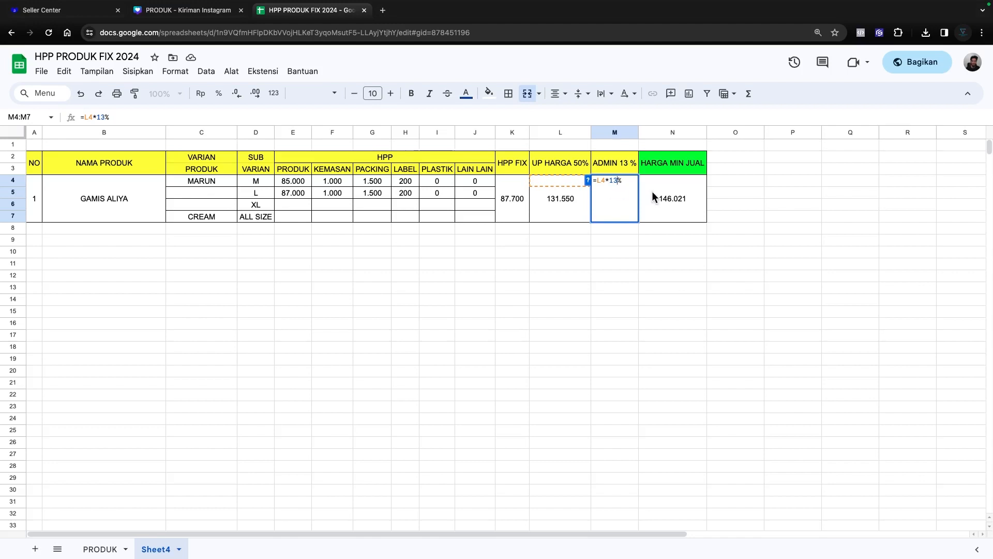
{"action": "key", "text": "Return"}
Review the UP HARGA 50%, ADMIN 13 % and HARGA MIN JUAL formulas and look over the whole GAMIS ALIYA table
{"action": "left_click", "coordinate": [555, 190]}
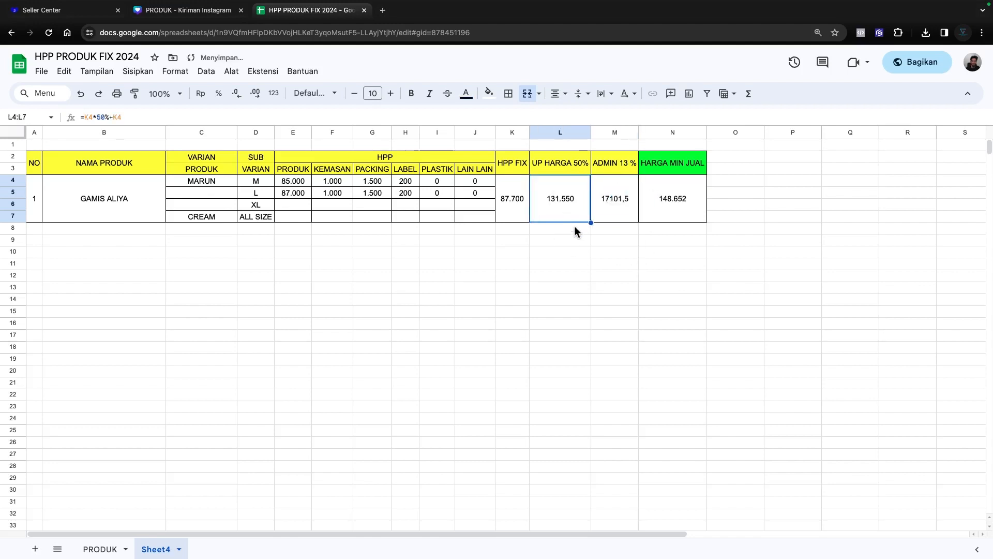
{"action": "left_click", "coordinate": [614, 214]}
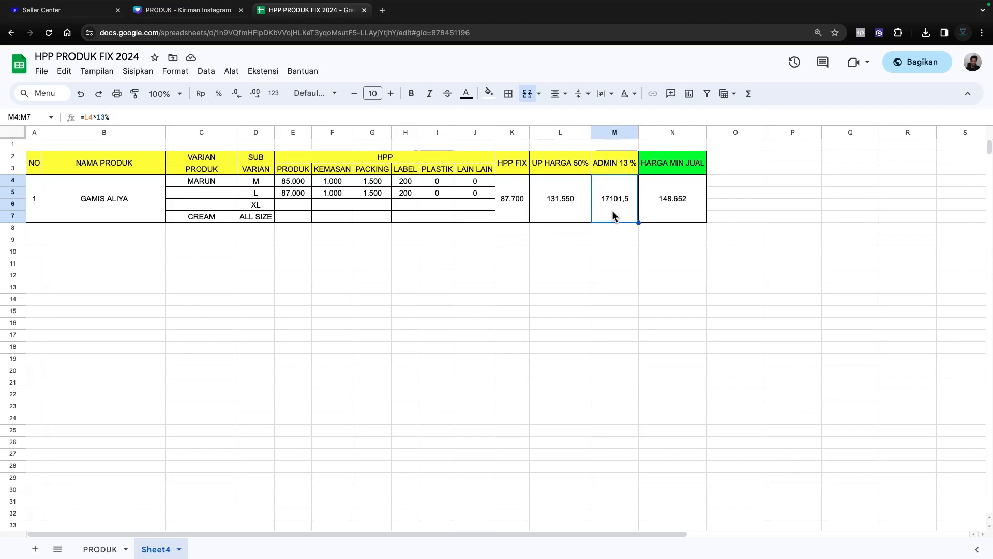
{"action": "left_click", "coordinate": [683, 204]}
{"action": "double_click", "coordinate": [683, 203]}
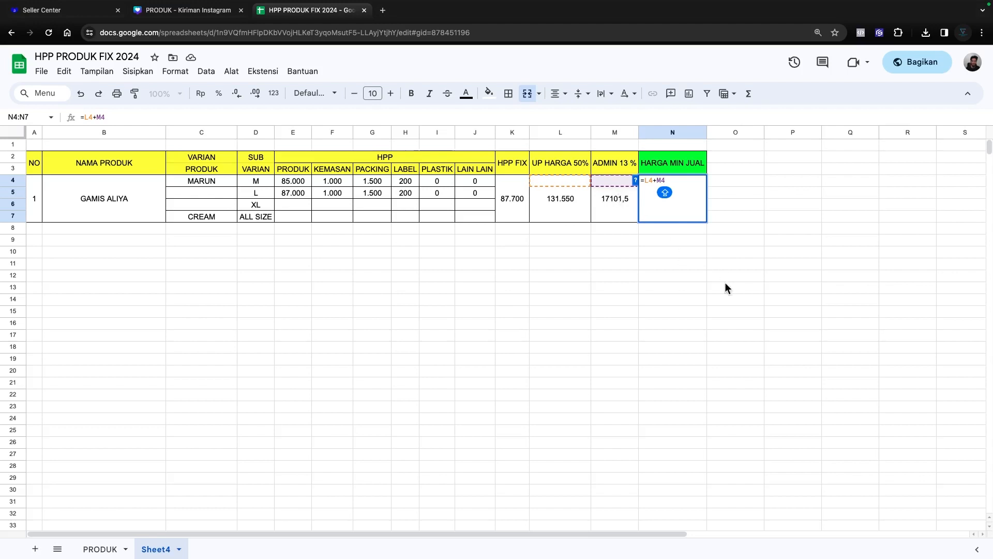
{"action": "key", "text": "Return"}
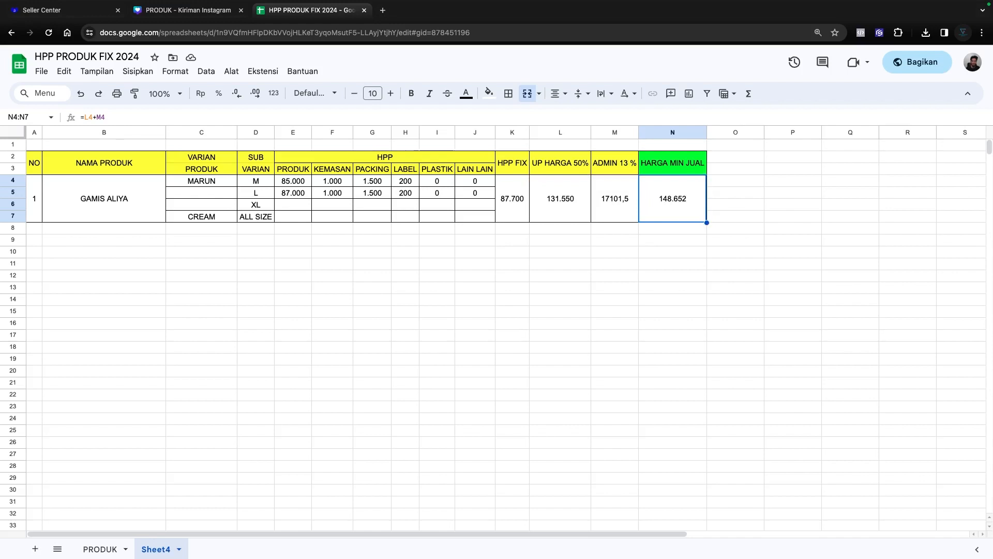
{"action": "left_click_drag", "start_coordinate": [736, 166], "coordinate": [40, 215]}
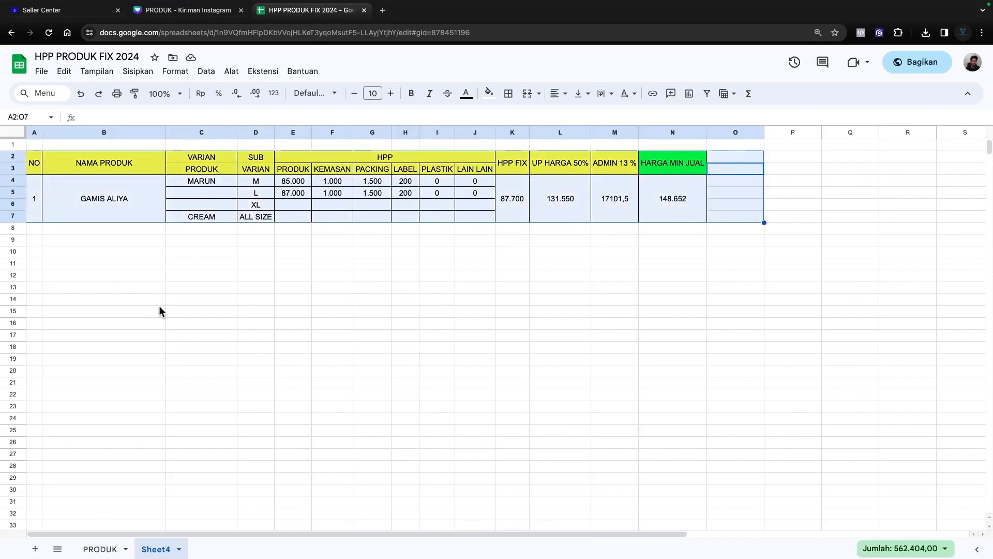
{"action": "left_click", "coordinate": [436, 304]}
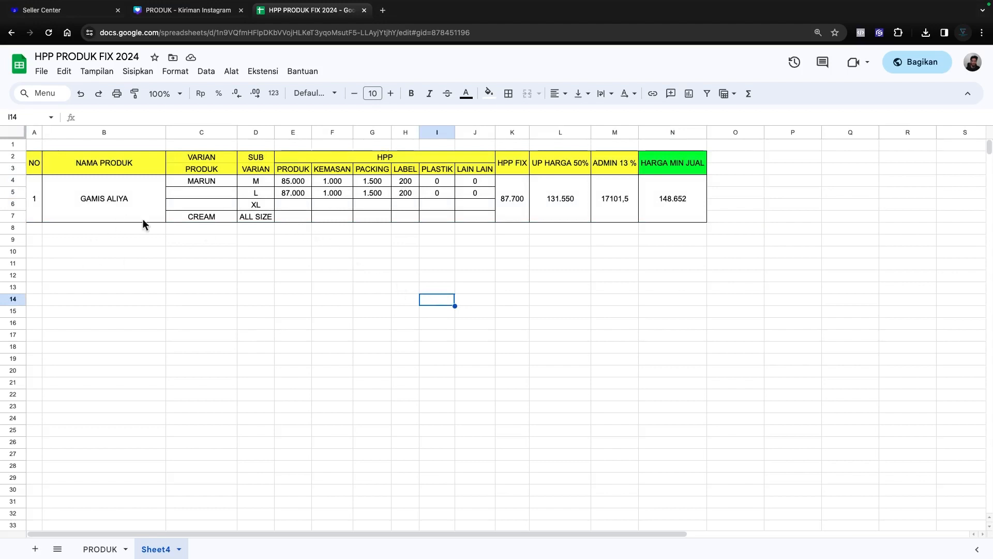
For CREAM ALL SIZE, enter PRODUK 90.000 and KEMASAN 10.000, and check the HPP FIX through HARGA MIN JUAL results
{"action": "left_click", "coordinate": [203, 216]}
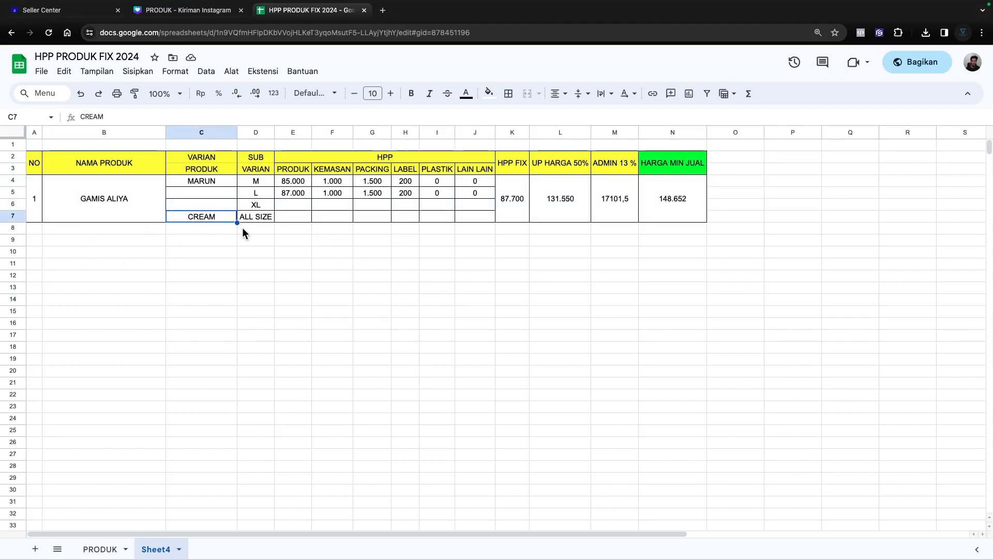
{"action": "left_click", "coordinate": [287, 217]}
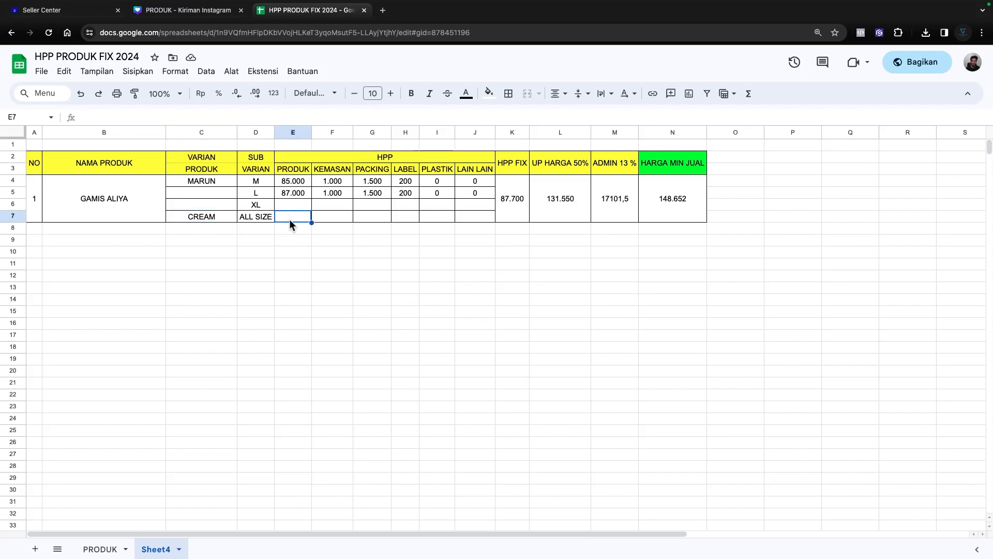
{"action": "type", "text": "90.000"}
{"action": "left_click", "coordinate": [333, 220]}
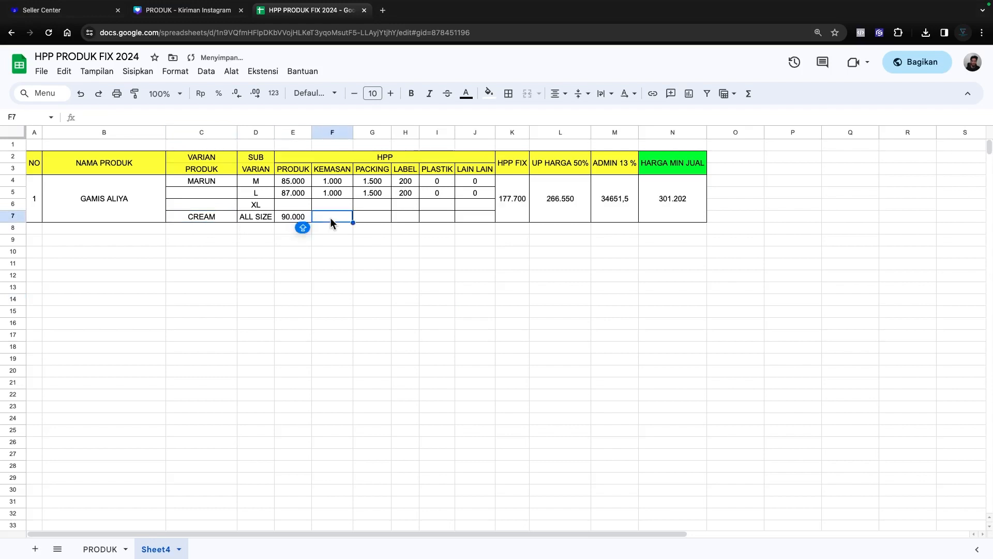
{"action": "type", "text": "10.000"}
{"action": "left_click", "coordinate": [505, 199]}
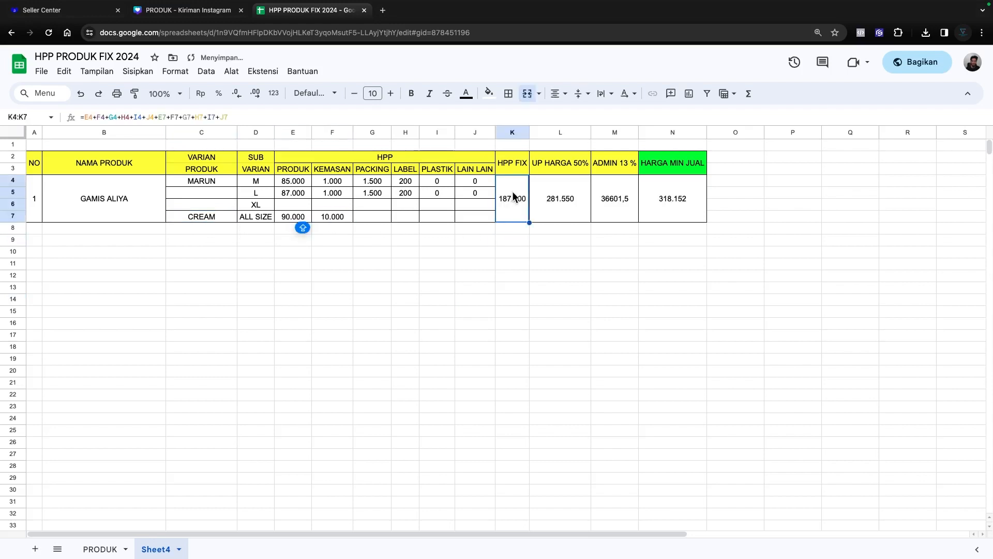
{"action": "left_click_drag", "start_coordinate": [505, 192], "coordinate": [681, 205]}
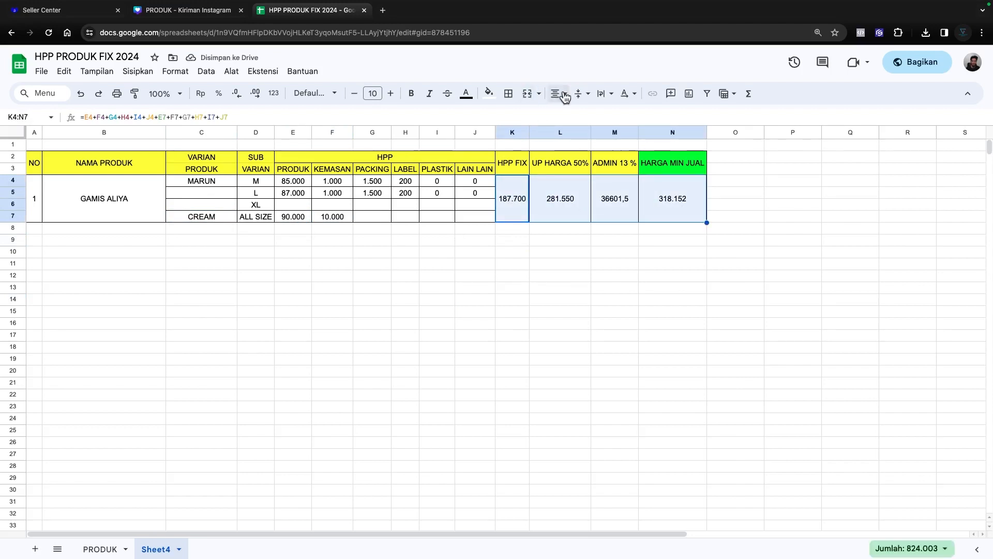
Merge the range K4:N7 into one cell, keeping only the top-left value
{"action": "left_click", "coordinate": [527, 93]}
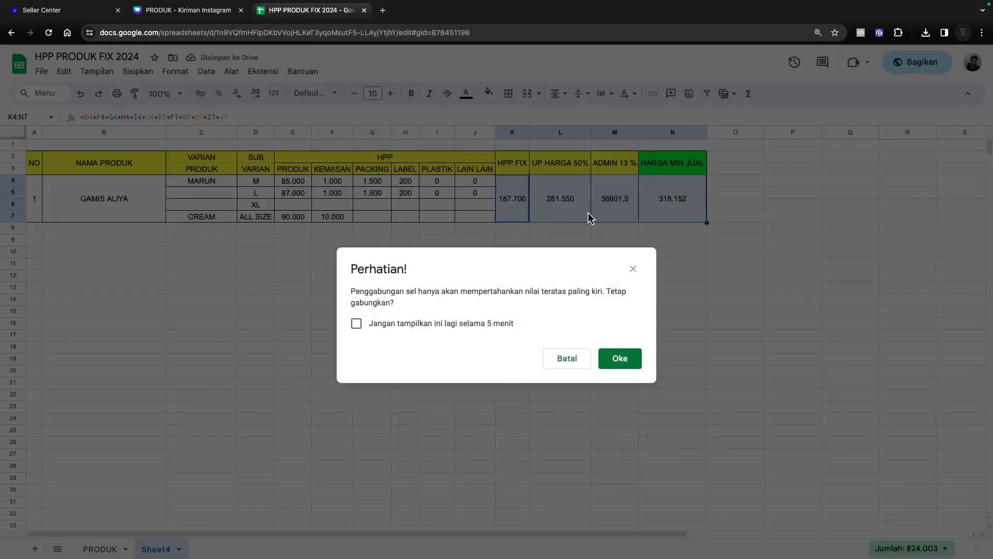
{"action": "left_click", "coordinate": [622, 358]}
{"action": "left_click", "coordinate": [731, 312]}
{"action": "double_click", "coordinate": [565, 207]}
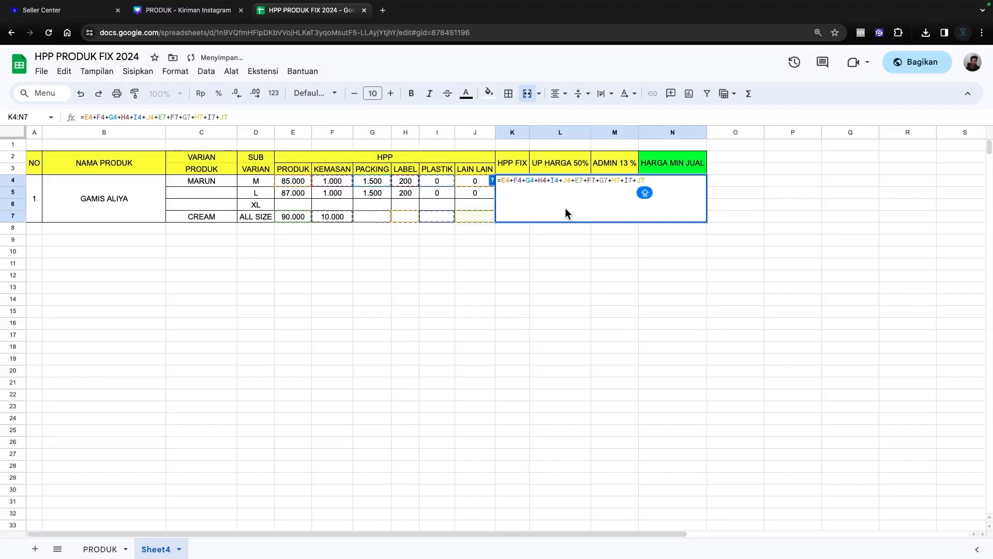
{"action": "key", "text": "BackSpace"}
{"action": "key", "text": "BackSpace"}
{"action": "key", "text": "BackSpace"}
{"action": "key", "text": "BackSpace"}
{"action": "key", "text": "BackSpace"}
{"action": "key", "text": "BackSpace"}
{"action": "key", "text": "BackSpace"}
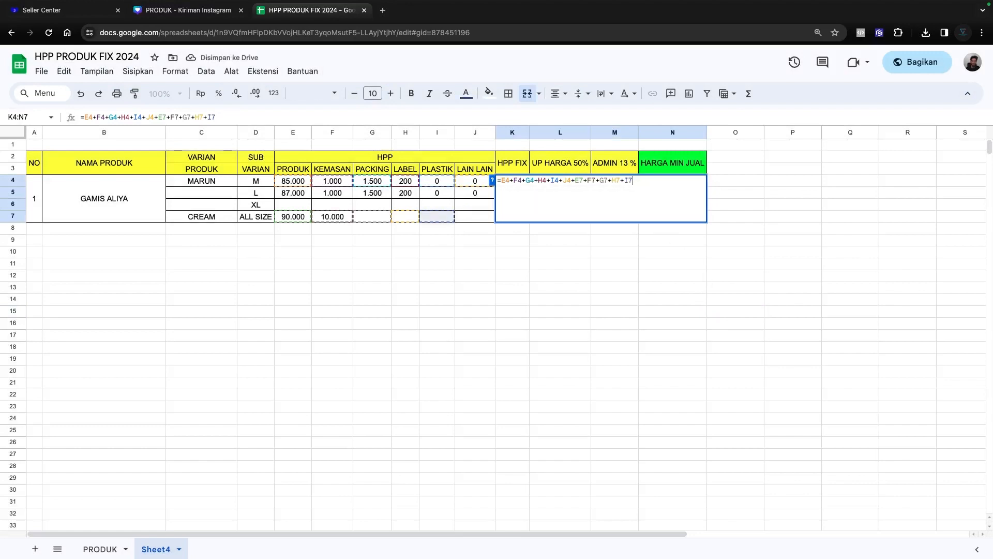
{"action": "key", "text": "BackSpace"}
{"action": "key", "text": "BackSpace"}
{"action": "key", "text": "BackSpace"}
{"action": "key", "text": "BackSpace"}
{"action": "key", "text": "BackSpace"}
{"action": "key", "text": "BackSpace"}
{"action": "key", "text": "BackSpace"}
{"action": "key", "text": "BackSpace"}
{"action": "key", "text": "BackSpace"}
{"action": "key", "text": "BackSpace"}
{"action": "key", "text": "BackSpace"}
{"action": "key", "text": "BackSpace"}
{"action": "key", "text": "BackSpace"}
{"action": "key", "text": "BackSpace"}
{"action": "key", "text": "BackSpace"}
{"action": "key", "text": "BackSpace"}
{"action": "key", "text": "BackSpace"}
{"action": "key", "text": "BackSpace"}
{"action": "key", "text": "BackSpace"}
{"action": "key", "text": "BackSpace"}
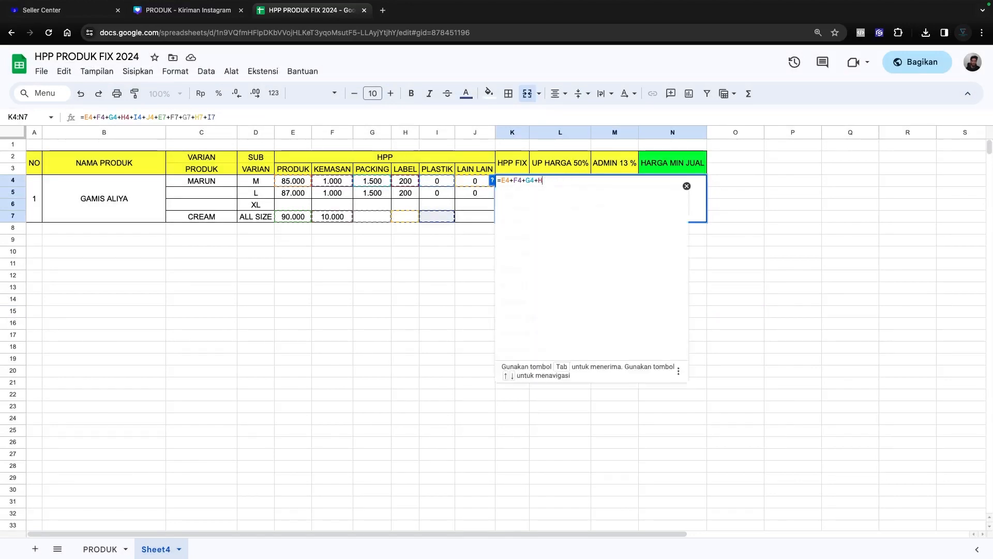
{"action": "key", "text": "Escape"}
Clear the formula from the merged K4:N7 block and unmerge it into separate cells
{"action": "key", "text": "Delete"}
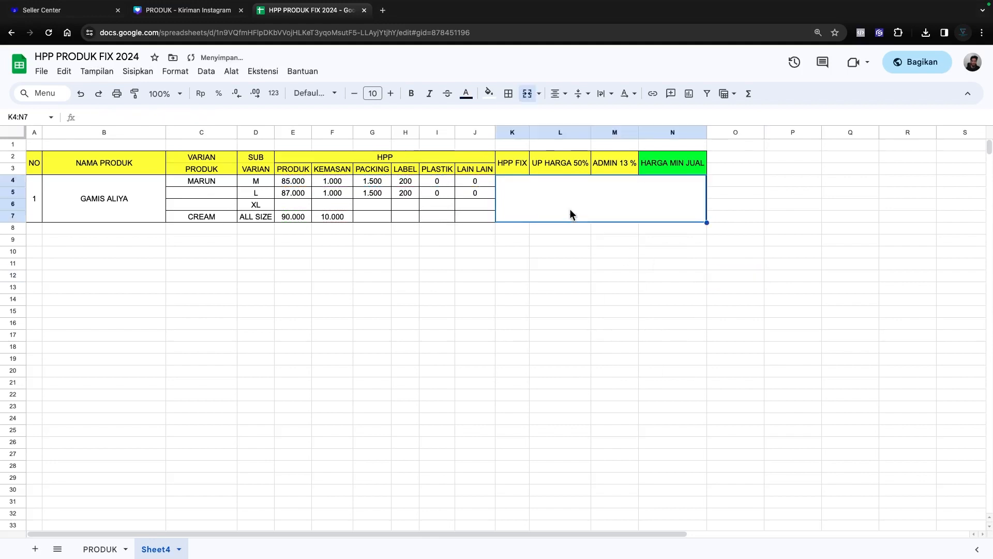
{"action": "left_click", "coordinate": [509, 93]}
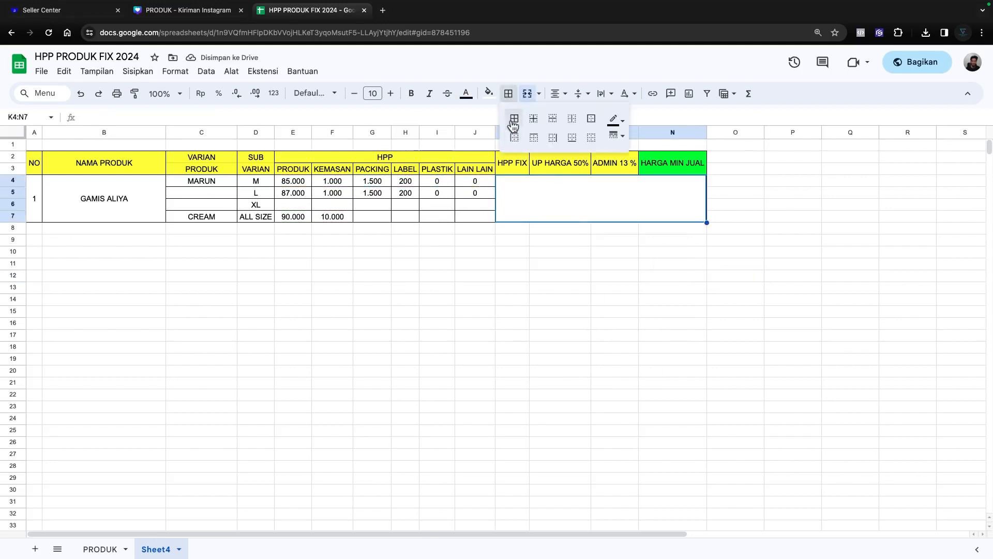
{"action": "left_click", "coordinate": [527, 93]}
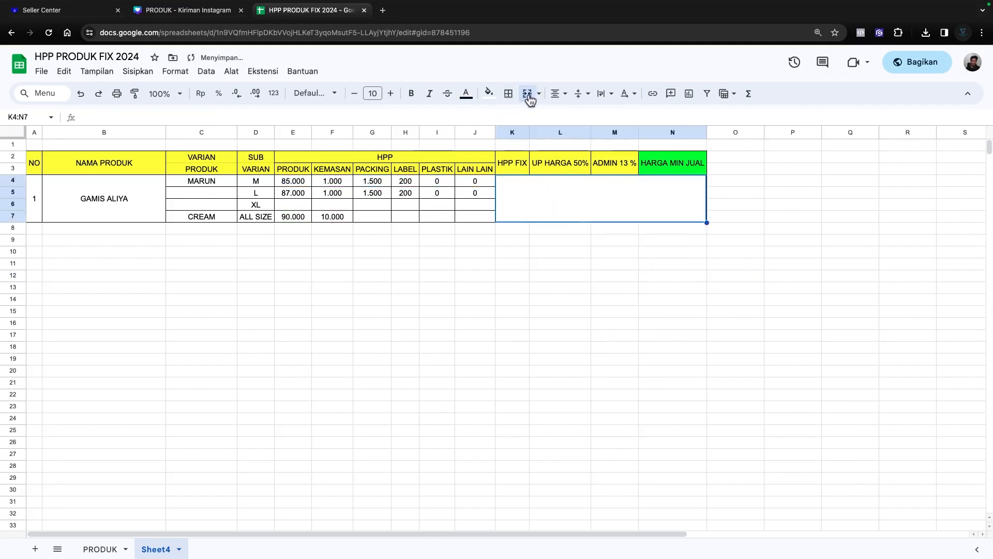
{"action": "left_click", "coordinate": [585, 298]}
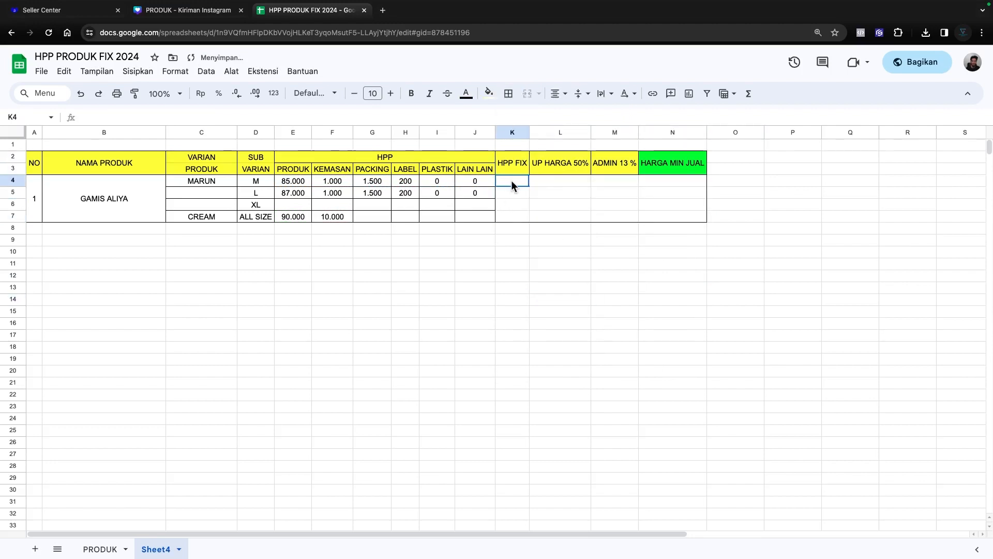
Apply all borders to the empty result cells K4:N7
{"action": "left_click_drag", "start_coordinate": [511, 181], "coordinate": [673, 213]}
{"action": "left_click", "coordinate": [509, 93]}
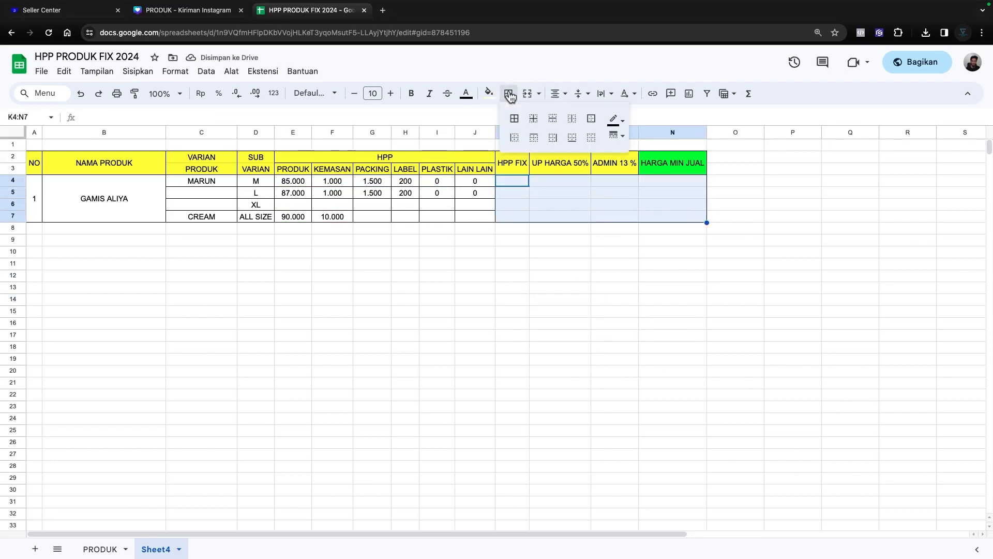
{"action": "left_click", "coordinate": [515, 118]}
{"action": "left_click", "coordinate": [554, 274]}
Enter the HPP FIX formula =E4+F4+G4+H4+I4+J4 in K4 to add up the cost columns of MARUN size M
{"action": "left_click", "coordinate": [508, 182]}
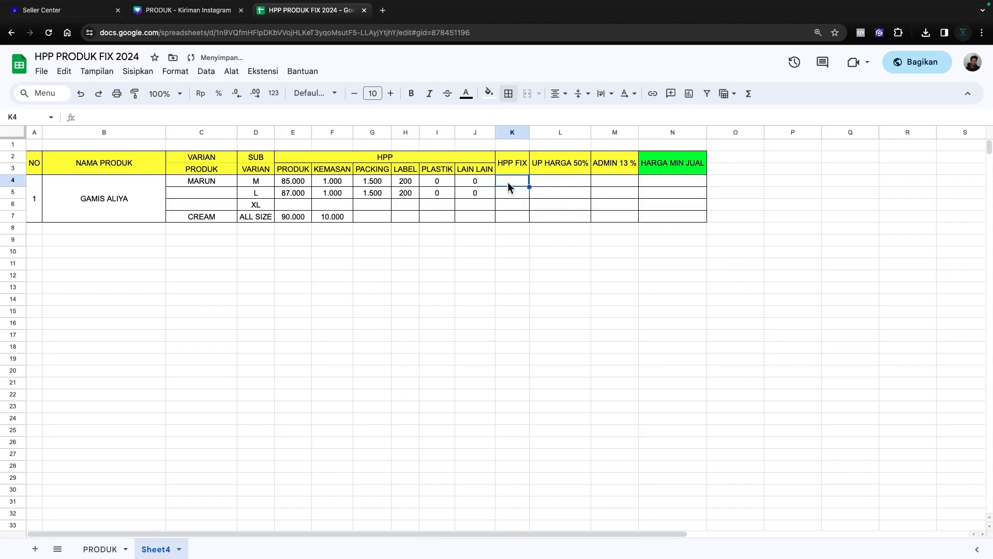
{"action": "type", "text": "="}
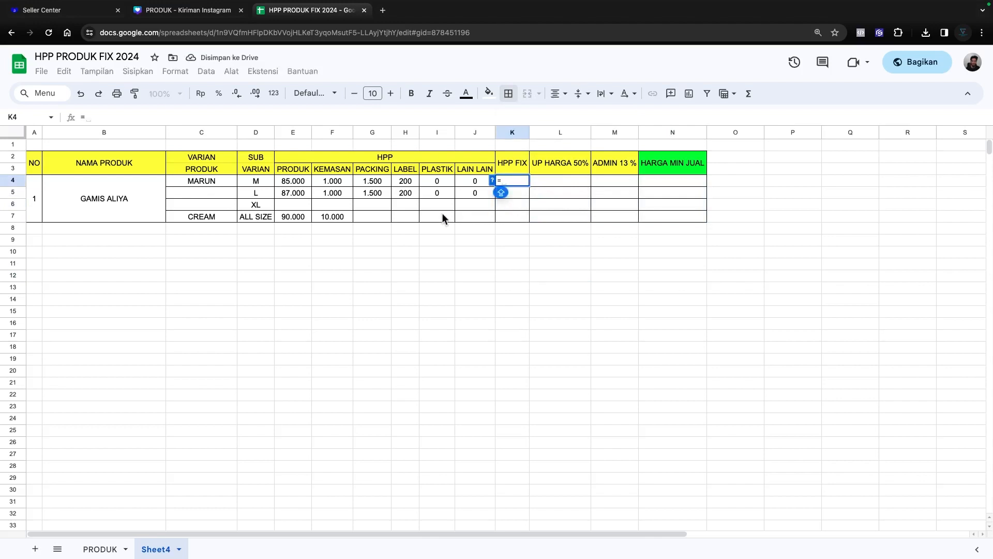
{"action": "left_click", "coordinate": [294, 182]}
{"action": "type", "text": "+"}
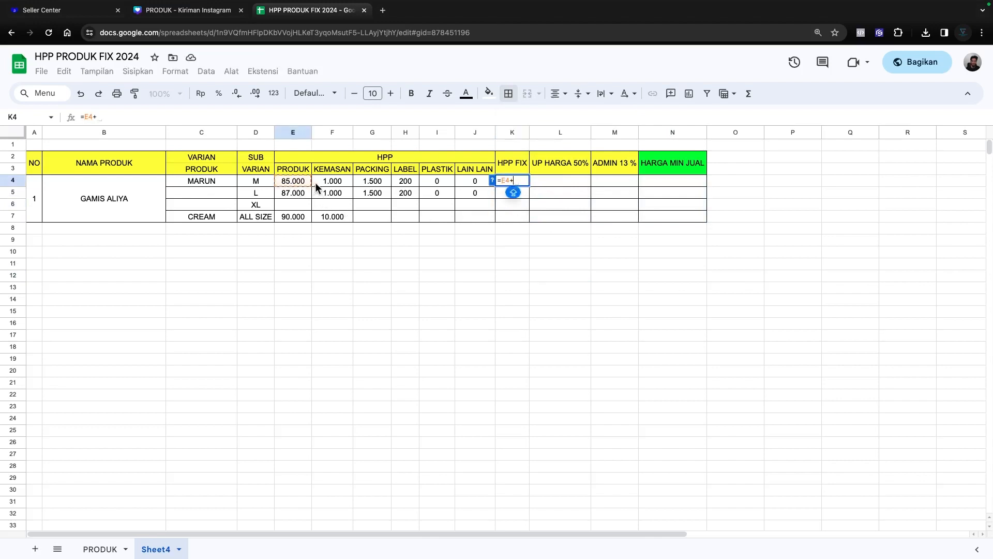
{"action": "left_click", "coordinate": [332, 182]}
{"action": "type", "text": "+"}
{"action": "left_click", "coordinate": [373, 181]}
{"action": "type", "text": "+"}
{"action": "left_click", "coordinate": [402, 181]}
{"action": "type", "text": "+"}
{"action": "left_click", "coordinate": [434, 182]}
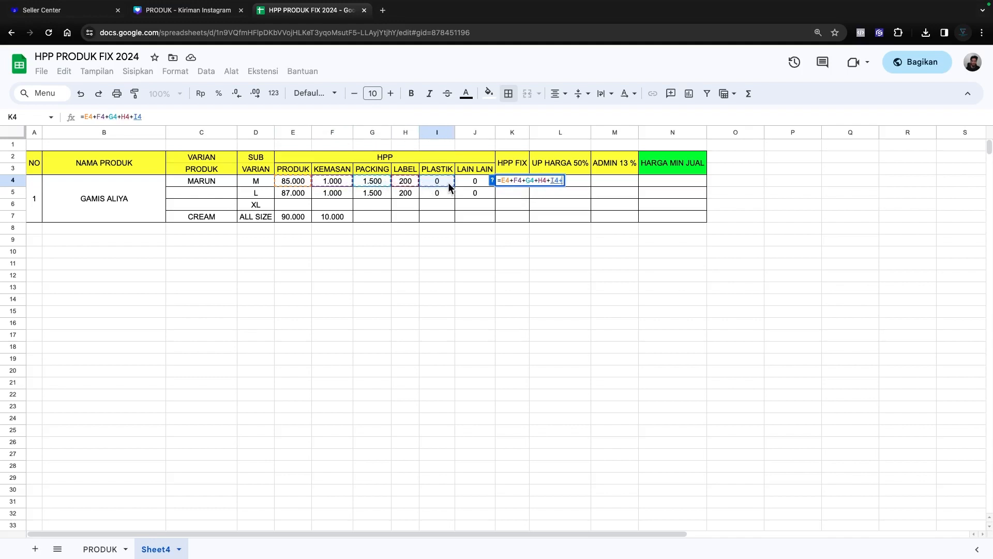
{"action": "type", "text": "+"}
{"action": "left_click", "coordinate": [467, 180]}
{"action": "key", "text": "Return"}
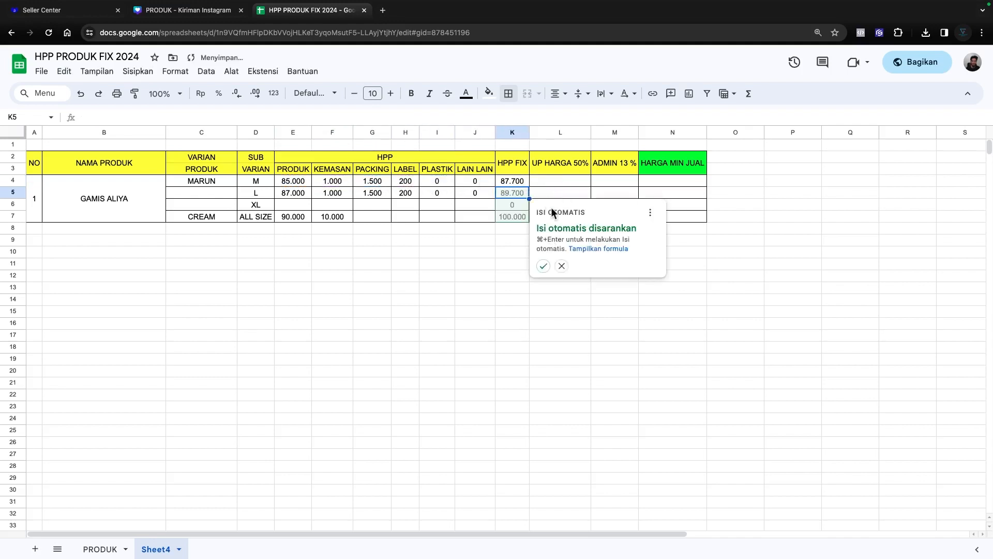
Enter the UP HARGA 50% formula =K4*50%+K4 in L4 for MARUN size M
{"action": "left_click", "coordinate": [549, 180]}
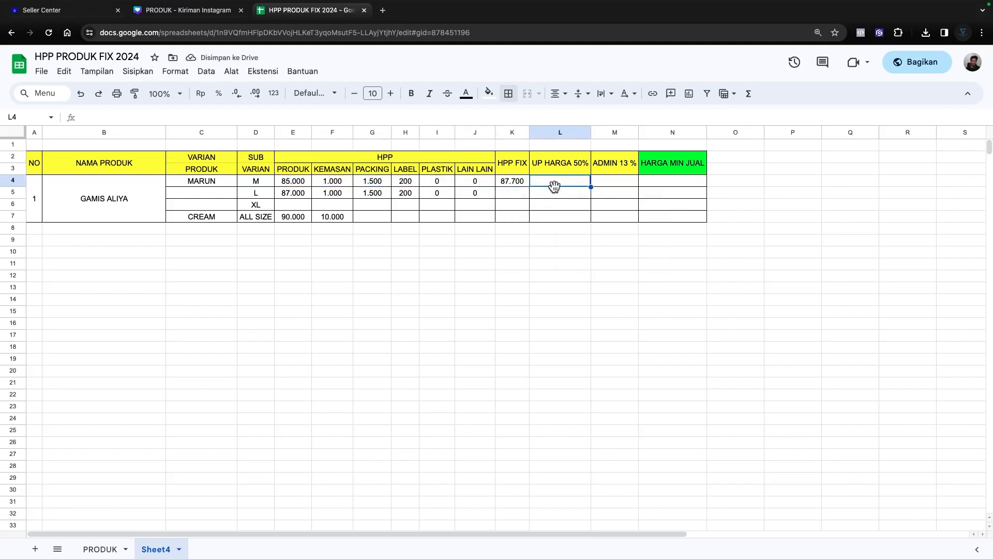
{"action": "type", "text": "="}
{"action": "left_click", "coordinate": [505, 182]}
{"action": "type", "text": "*"}
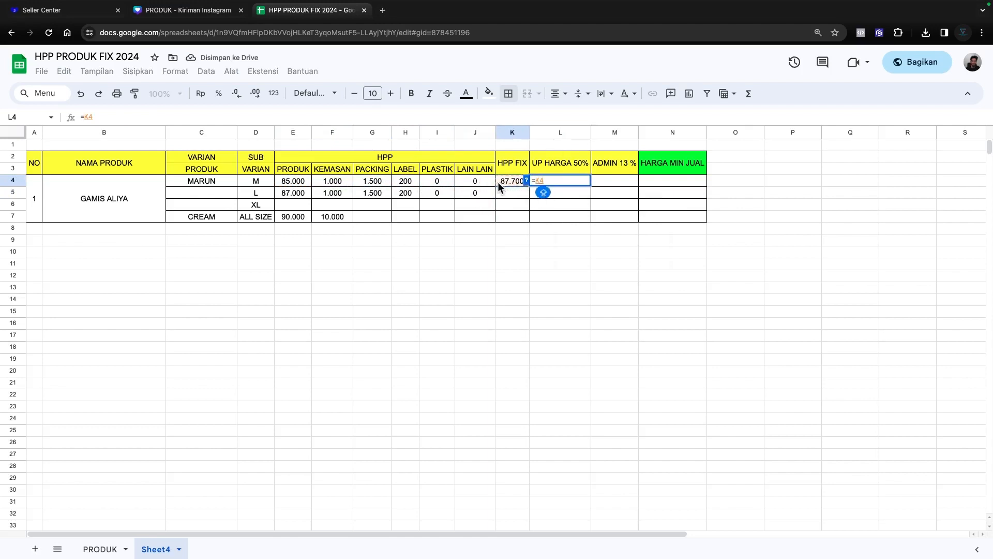
{"action": "type", "text": "50"}
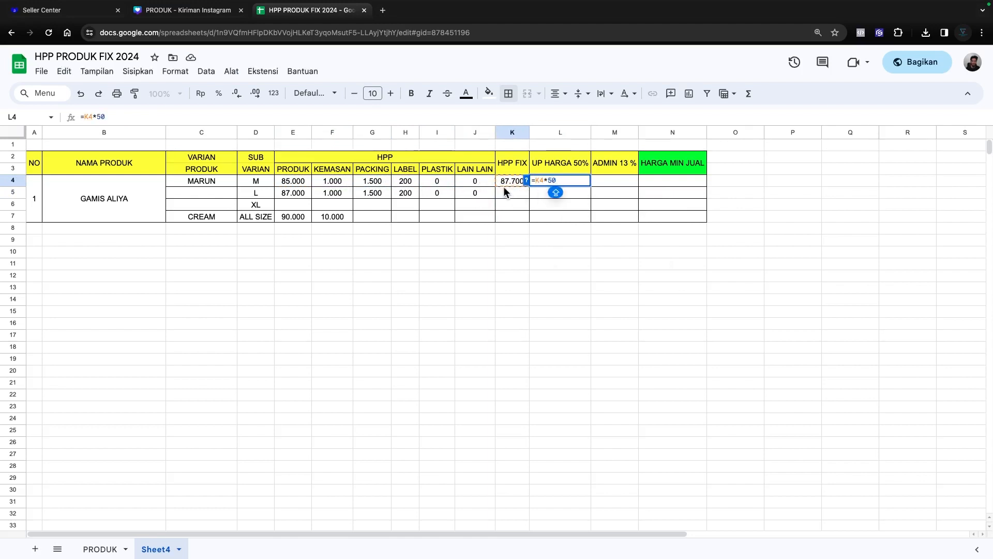
{"action": "type", "text": "%+"}
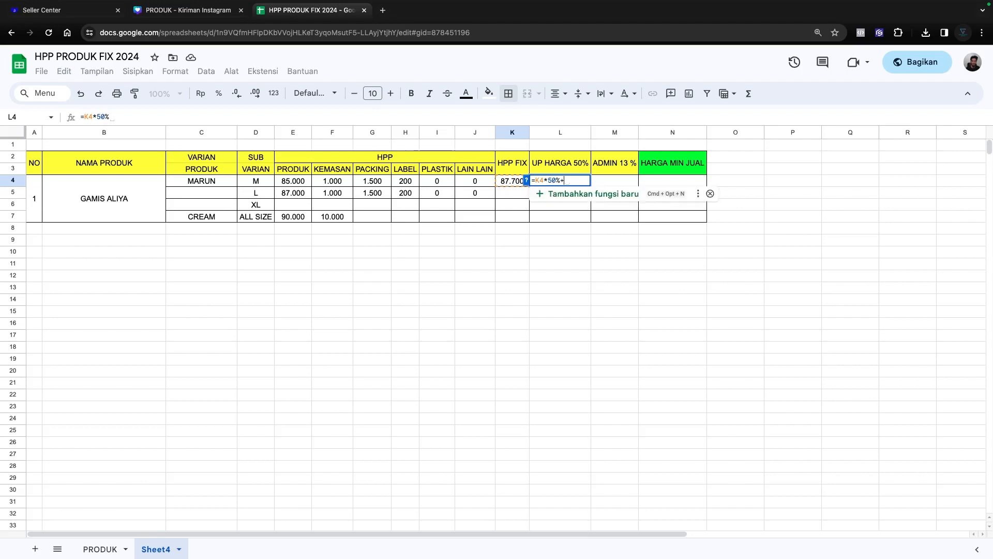
{"action": "left_click", "coordinate": [512, 180]}
{"action": "key", "text": "Return"}
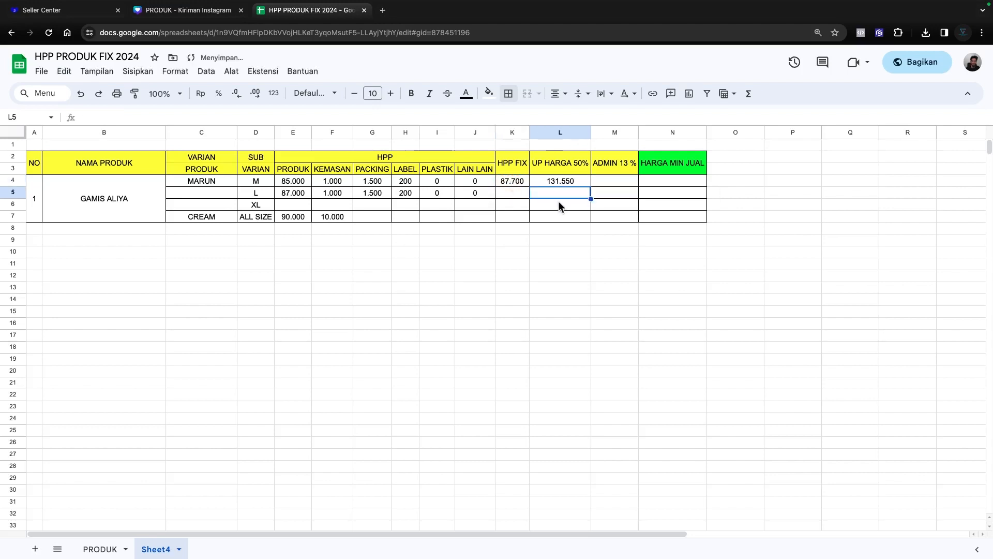
Enter the ADMIN 13 % formula =L4*13% in M4 for MARUN size M
{"action": "left_click", "coordinate": [598, 181]}
{"action": "type", "text": "="}
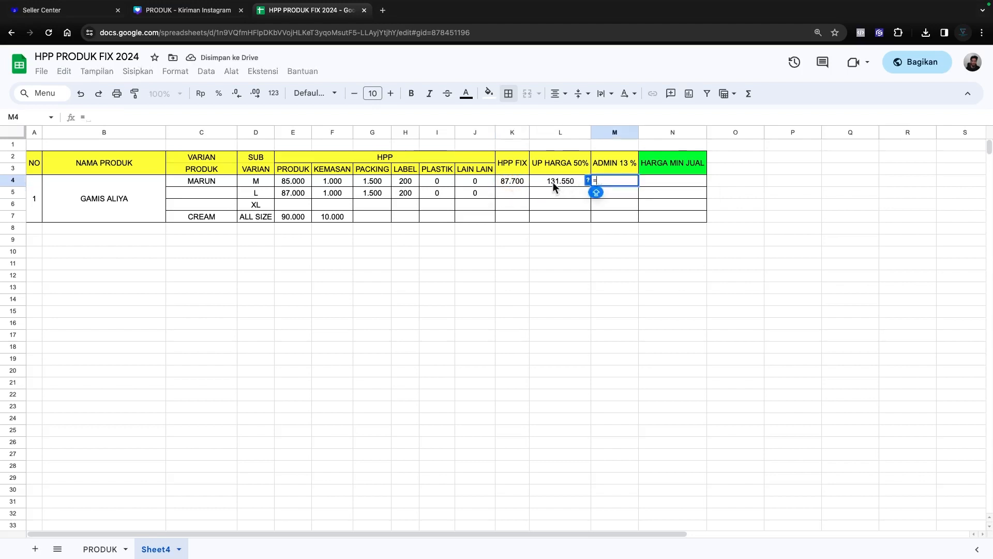
{"action": "left_click", "coordinate": [544, 180]}
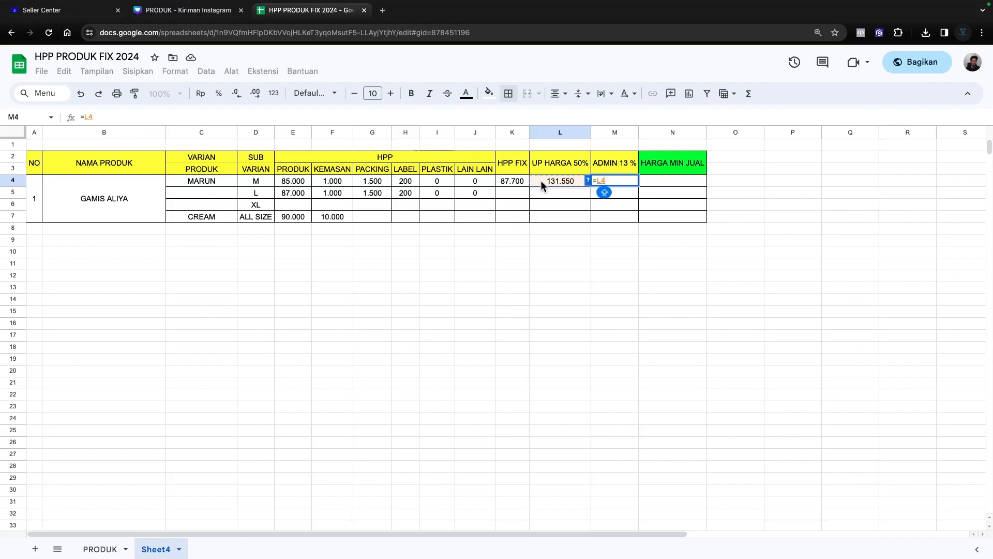
{"action": "type", "text": "*13"}
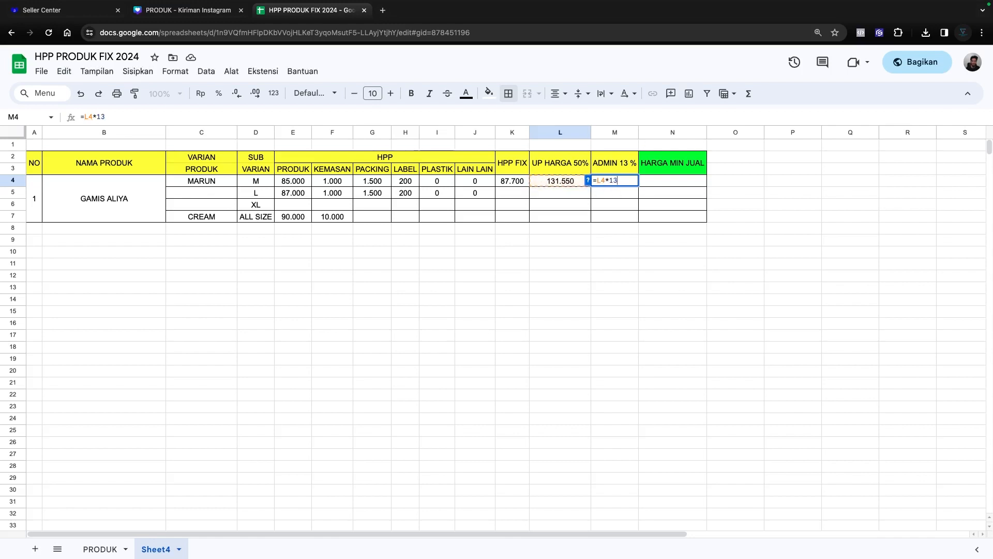
{"action": "type", "text": "%"}
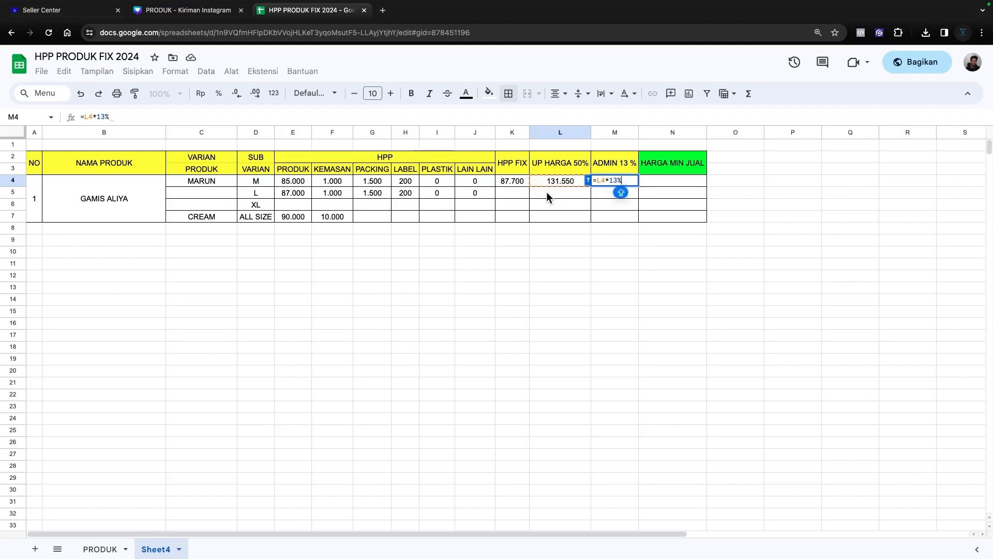
{"action": "key", "text": "Return"}
Enter the HARGA MIN JUAL formula in N4 as the sum of L4 and M4
{"action": "left_click", "coordinate": [657, 185]}
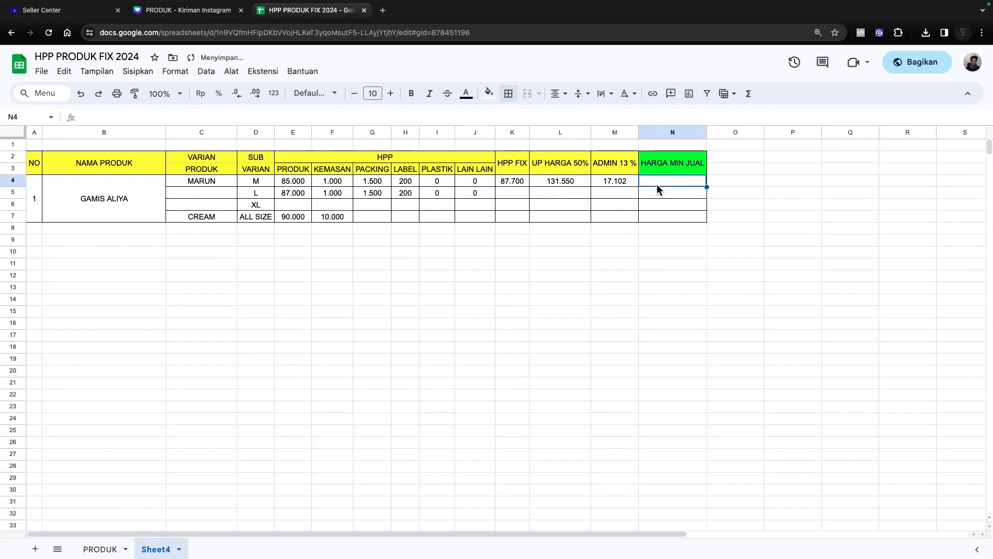
{"action": "type", "text": "="}
{"action": "left_click", "coordinate": [547, 183]}
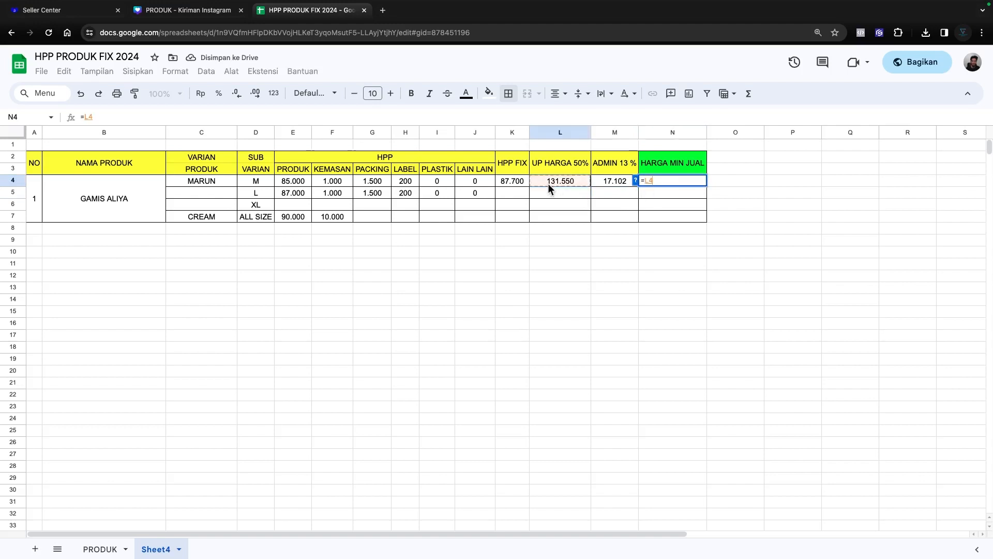
{"action": "type", "text": "+"}
{"action": "left_click", "coordinate": [601, 181]}
{"action": "key", "text": "Return"}
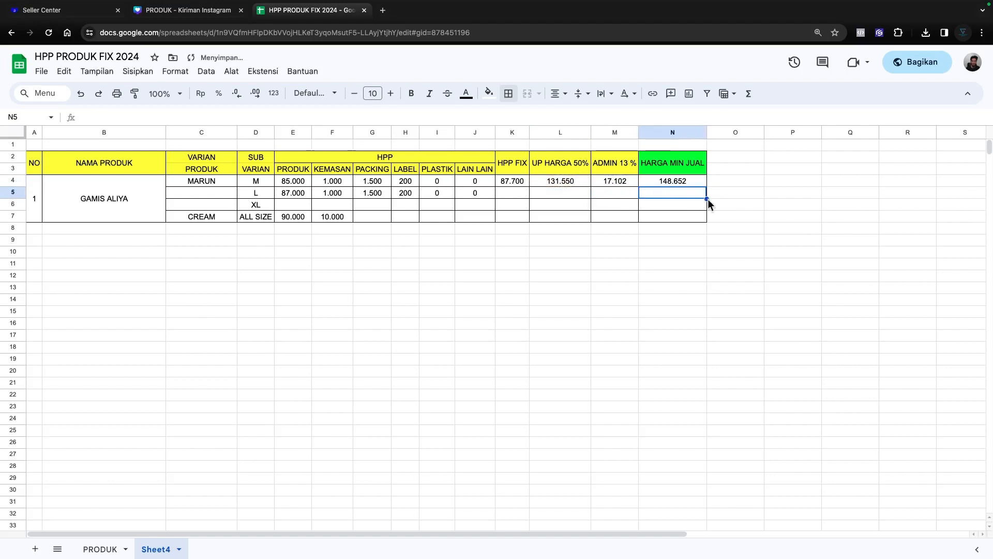
{"action": "left_click", "coordinate": [781, 215]}
Copy the formulas in K4:N4 down through row 15
{"action": "left_click_drag", "start_coordinate": [507, 185], "coordinate": [707, 195]}
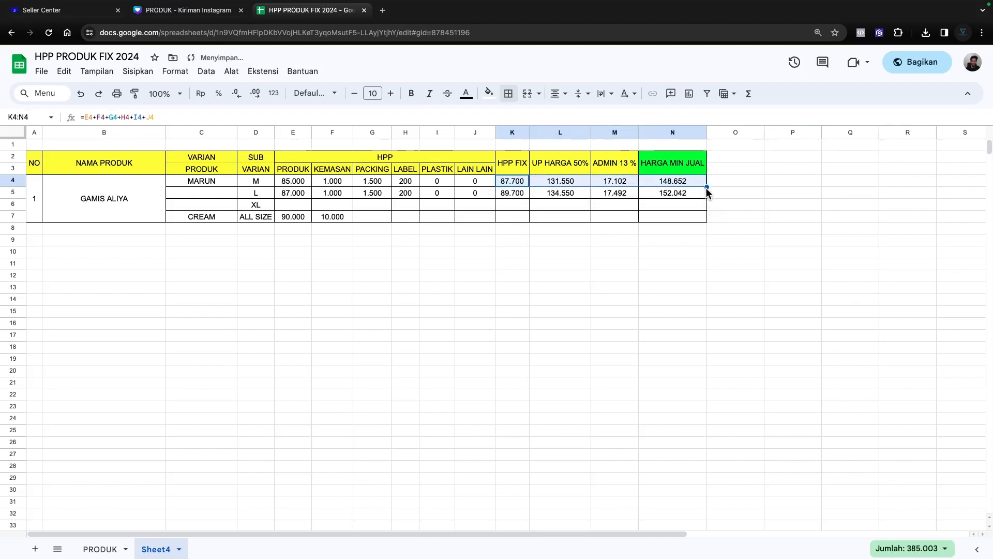
{"action": "left_click_drag", "start_coordinate": [706, 187], "coordinate": [711, 311]}
{"action": "left_click", "coordinate": [772, 289]}
Fill the XL row's costs: PRODUK 92.000, KEMASAN 10.000, PACKING 15.000, LABEL 200, PLASTIK 0 and LAIN LAIN 0
{"action": "left_click", "coordinate": [289, 206]}
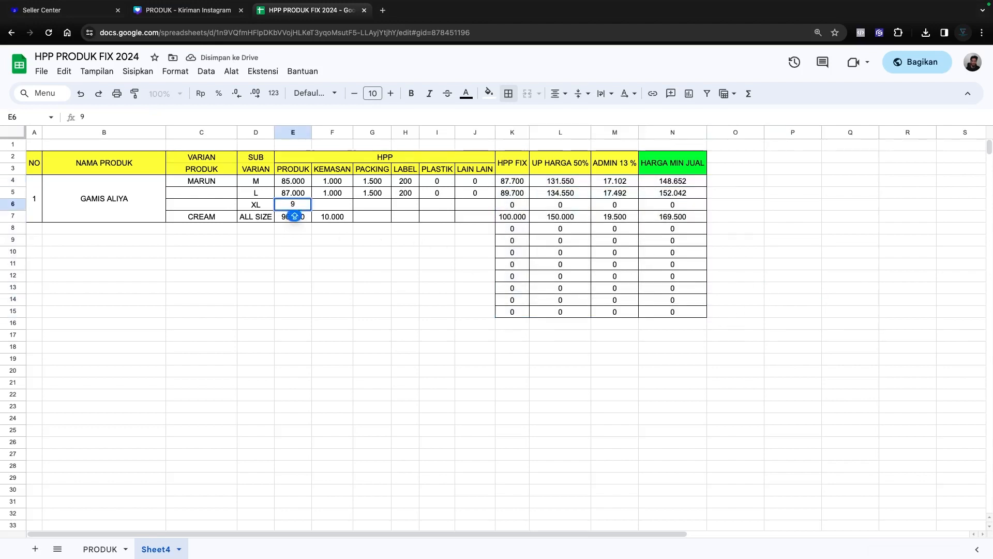
{"action": "type", "text": "92000"}
{"action": "left_click", "coordinate": [337, 203]}
{"action": "type", "text": "10000"}
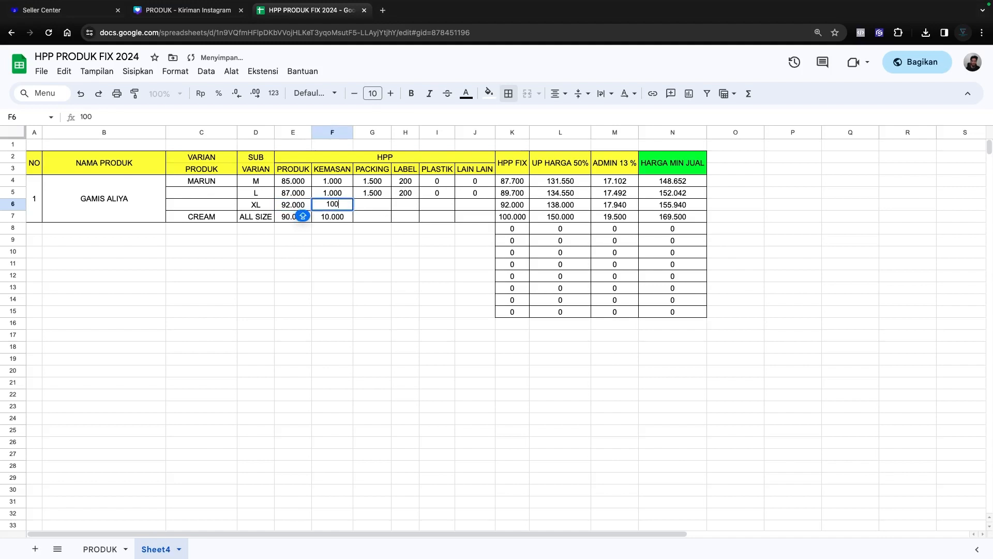
{"action": "key", "text": "Tab"}
{"action": "type", "text": "15.000"}
{"action": "key", "text": "Tab"}
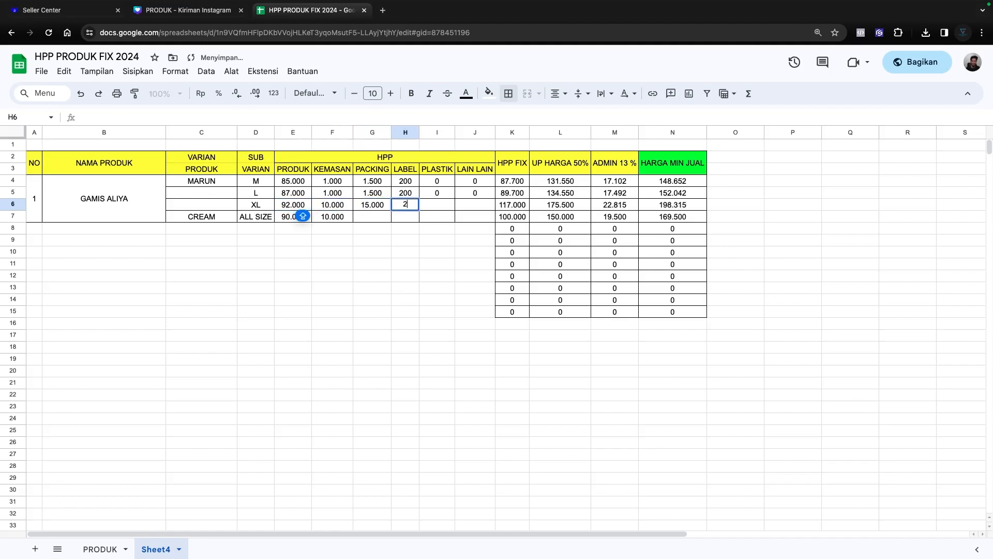
{"action": "type", "text": "2000"}
{"action": "key", "text": "BackSpace"}
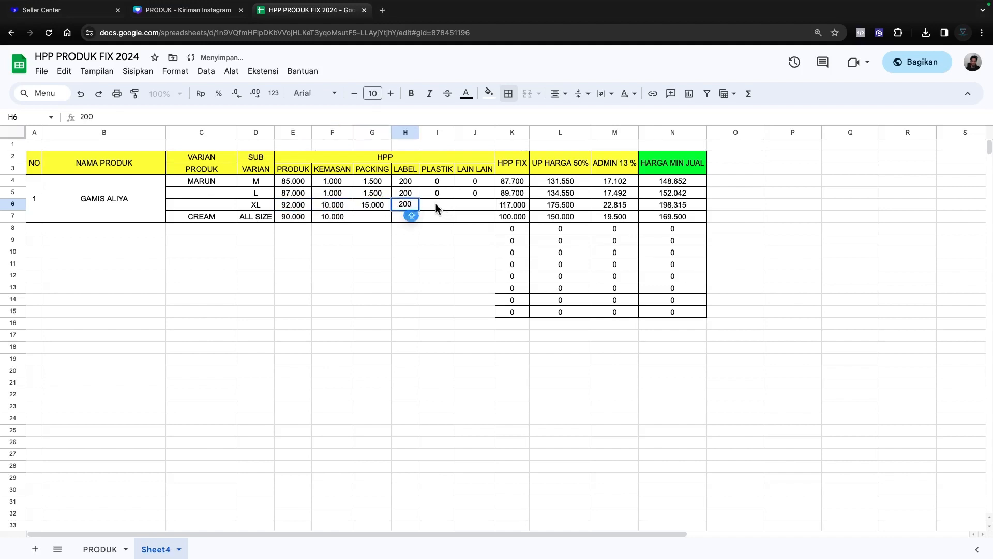
{"action": "key", "text": "Tab"}
{"action": "type", "text": "0"}
{"action": "key", "text": "Tab"}
{"action": "type", "text": "0"}
{"action": "left_click", "coordinate": [752, 227]}
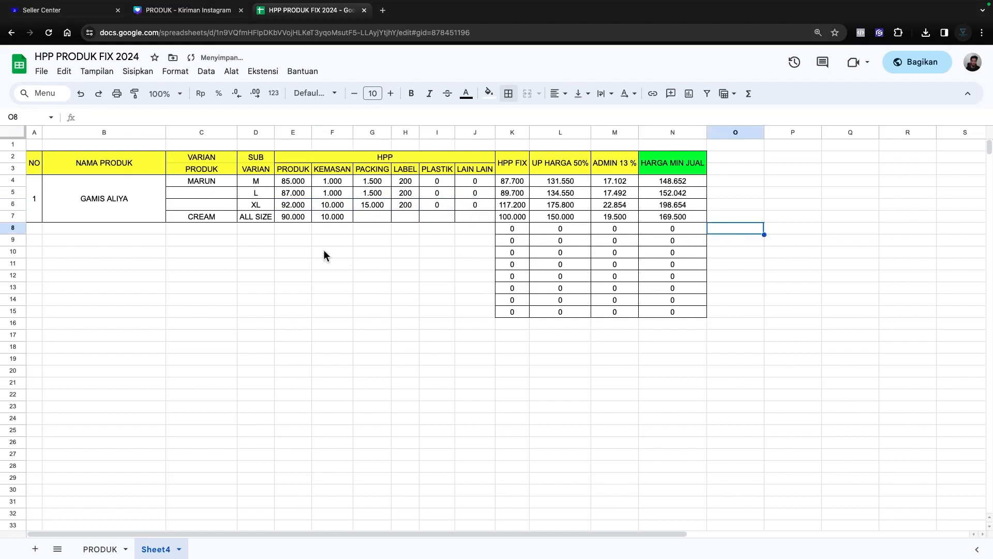
Enter a PRODUK cost of 80000 in E8, the row below CREAM ALL SIZE
{"action": "left_click", "coordinate": [289, 231]}
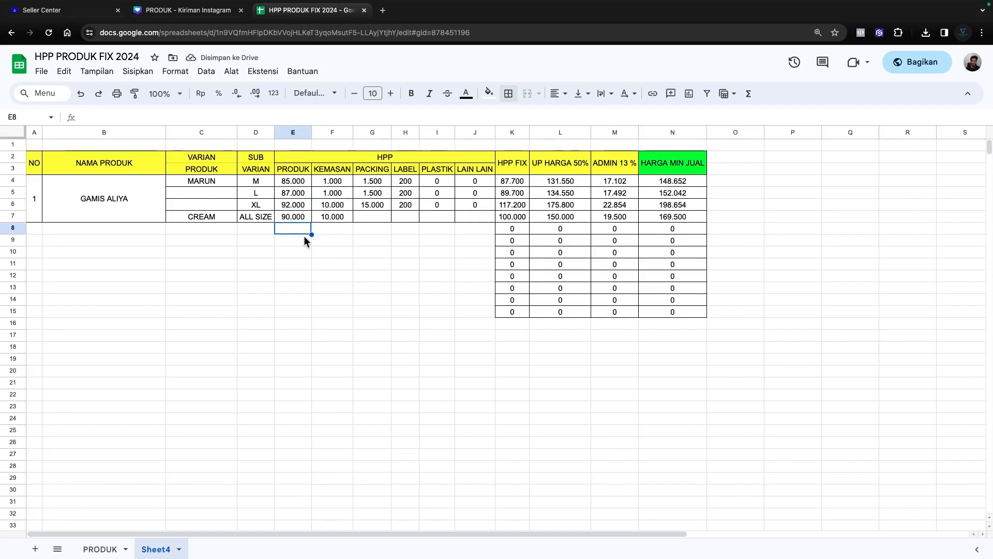
{"action": "type", "text": "0"}
{"action": "key", "text": "BackSpace"}
{"action": "type", "text": "80000"}
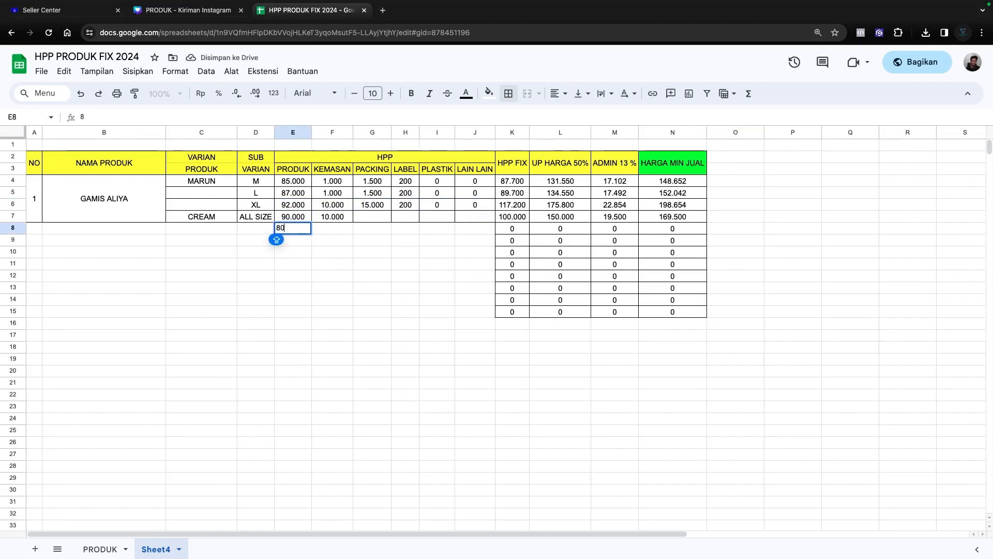
{"action": "left_click", "coordinate": [333, 234]}
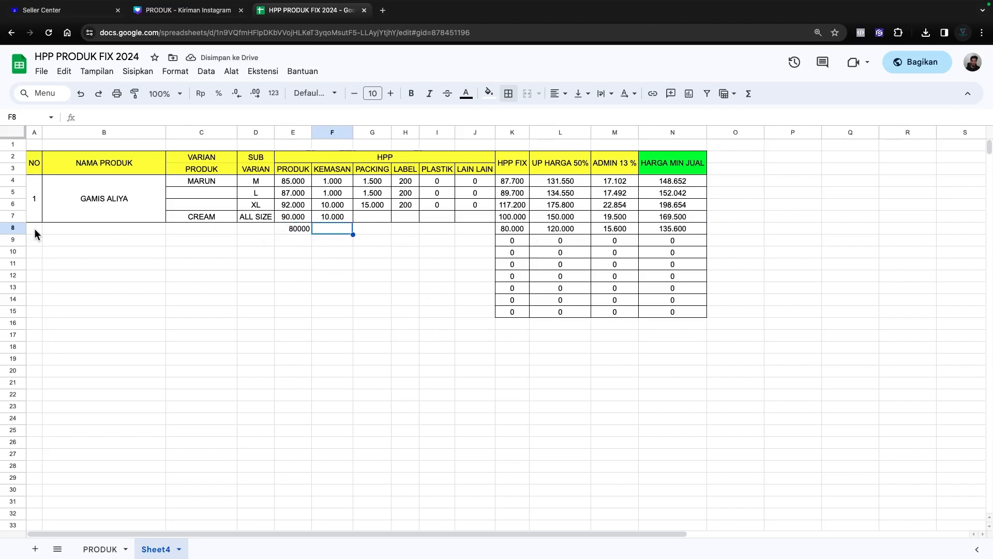
Apply all borders to the empty table range A8:J15
{"action": "left_click_drag", "start_coordinate": [34, 228], "coordinate": [493, 316]}
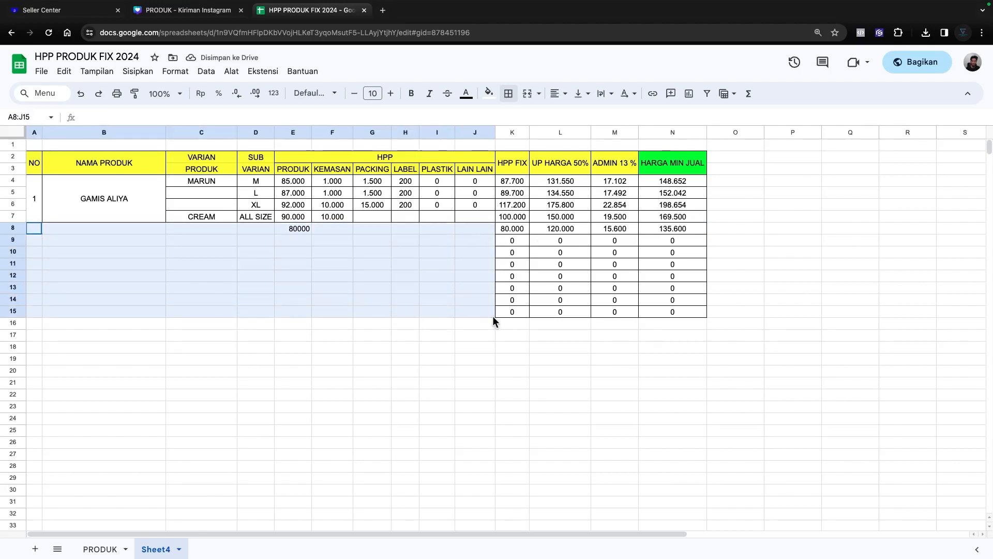
{"action": "left_click", "coordinate": [509, 93]}
{"action": "left_click", "coordinate": [512, 120]}
{"action": "left_click", "coordinate": [405, 274]}
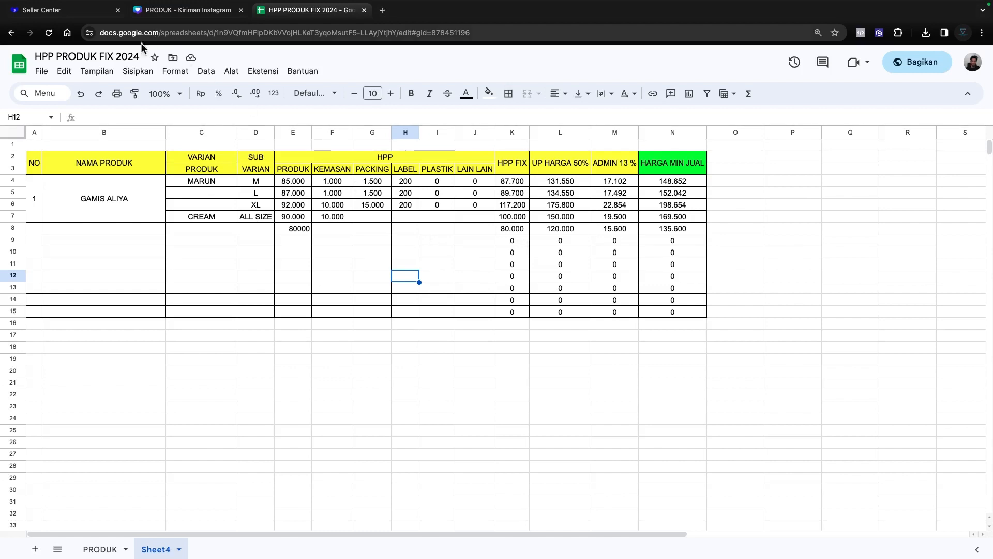
Switch to Lazada Seller Center, open Kalkulator Biaya and view the Cashback Tiap Hari and Freeshipping Max program descriptions
{"action": "left_click", "coordinate": [70, 14]}
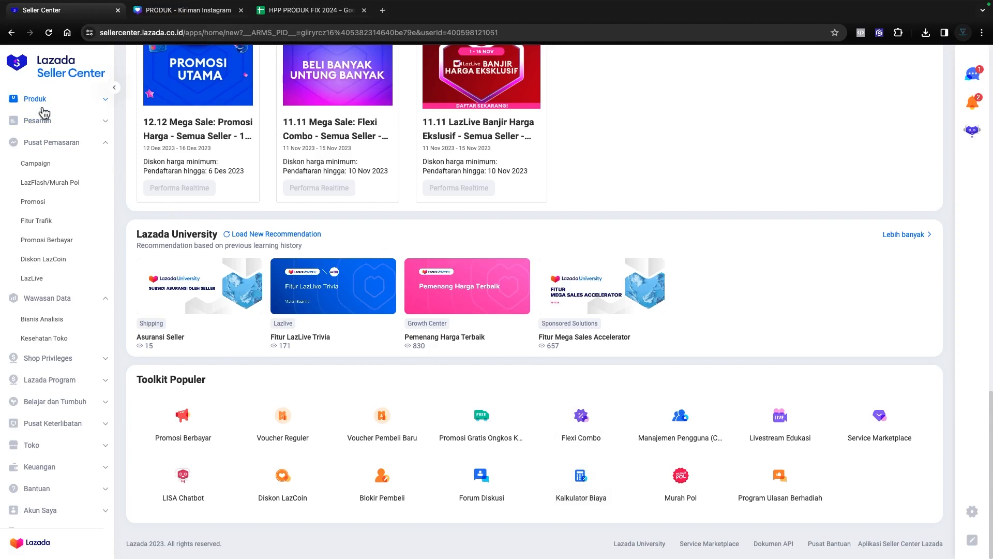
{"action": "left_click", "coordinate": [580, 491]}
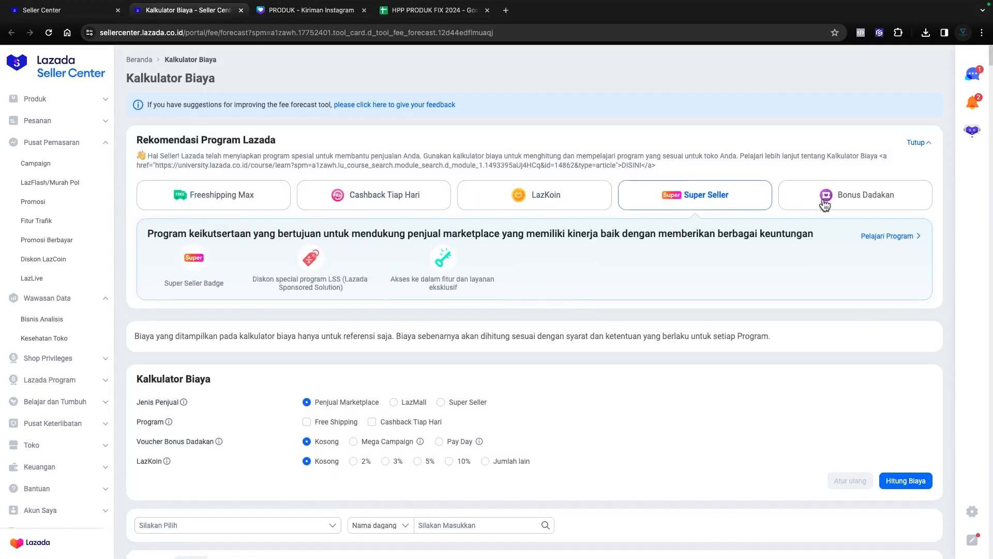
{"action": "mouse_move", "coordinate": [797, 207]}
{"action": "mouse_move", "coordinate": [235, 209]}
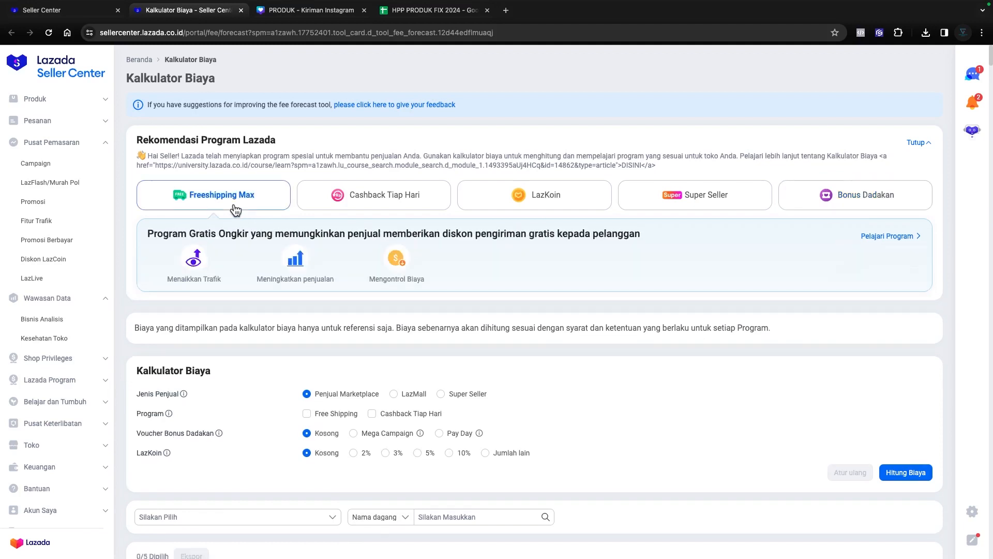
{"action": "left_click", "coordinate": [340, 207]}
{"action": "scroll", "coordinate": [340, 209], "scroll_direction": "down", "scroll_amount": 1}
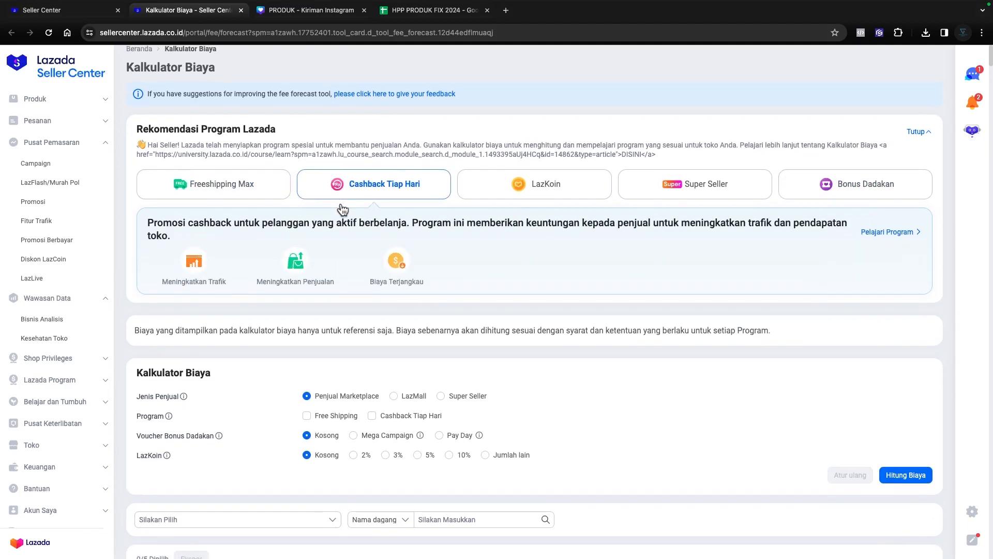
{"action": "left_click", "coordinate": [229, 197]}
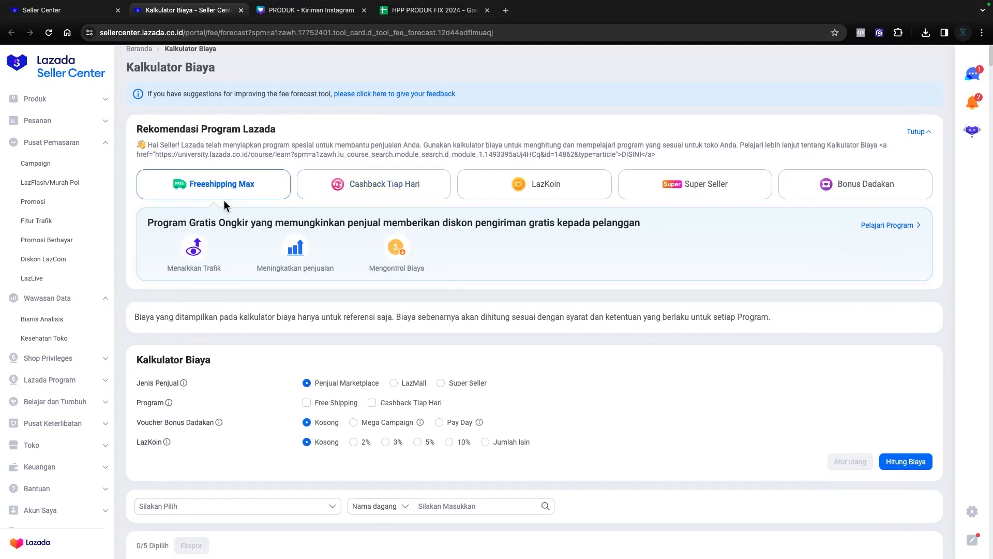
{"action": "scroll", "coordinate": [310, 362], "scroll_direction": "down", "scroll_amount": 2}
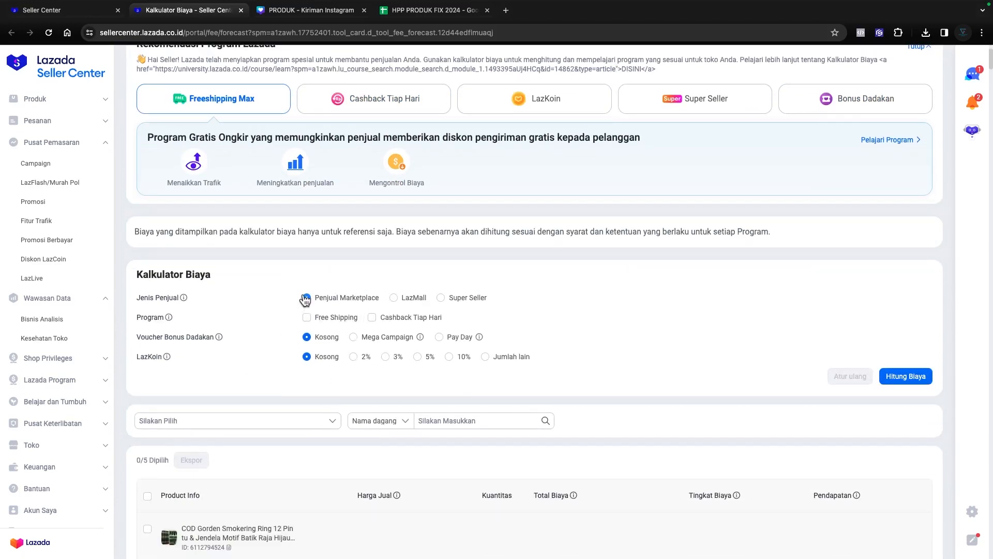
Set the fee calculator's seller type to Super Seller and include the Free Shipping program
{"action": "left_click", "coordinate": [393, 303]}
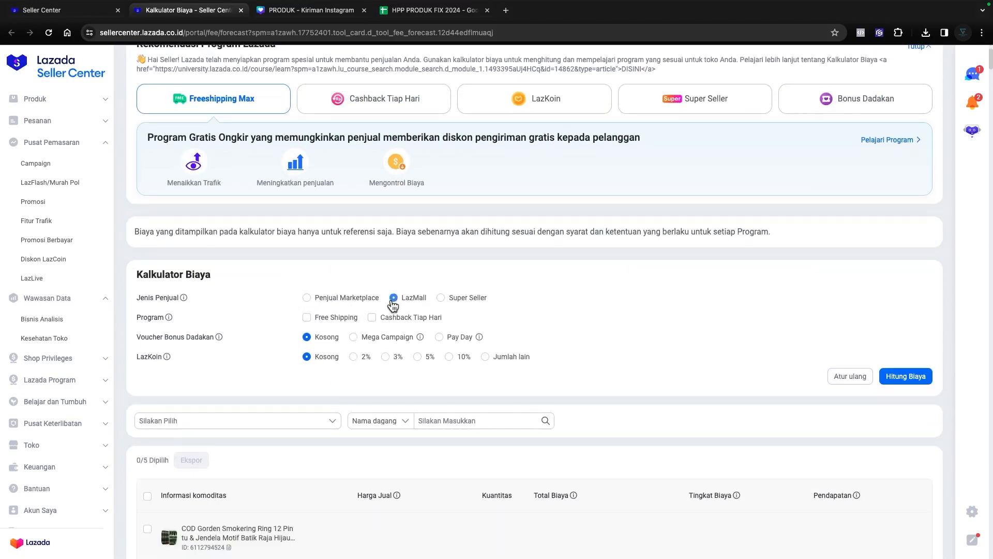
{"action": "left_click", "coordinate": [469, 299]}
{"action": "scroll", "coordinate": [471, 300], "scroll_direction": "up", "scroll_amount": 1}
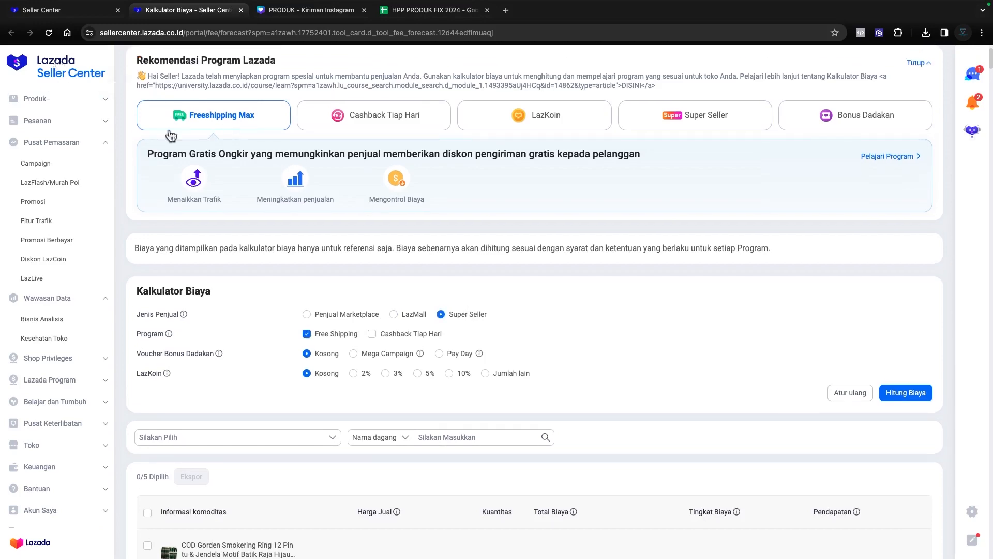
{"action": "scroll", "coordinate": [574, 357], "scroll_direction": "down", "scroll_amount": 10}
{"action": "scroll", "coordinate": [574, 357], "scroll_direction": "up", "scroll_amount": 15}
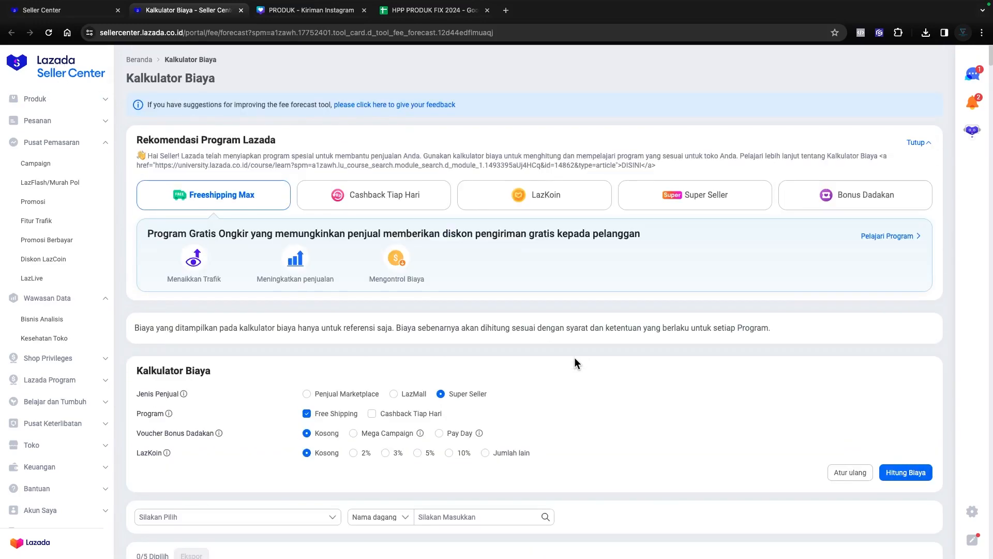
Revisit the Seller Center home page to locate Kalkulator Biaya under Toolkit Populer, and return to the open calculator
{"action": "left_click", "coordinate": [68, 12]}
{"action": "scroll", "coordinate": [254, 225], "scroll_direction": "up", "scroll_amount": 12}
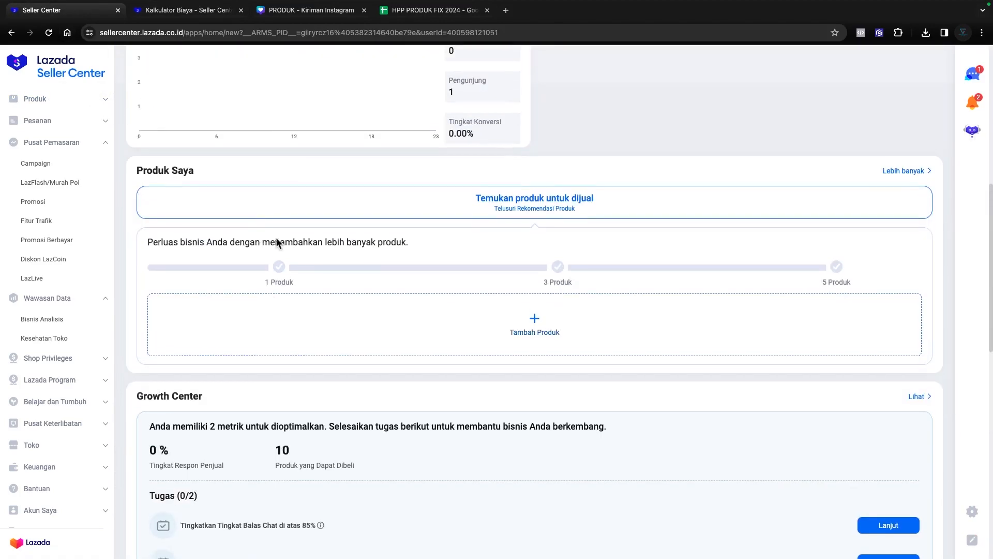
{"action": "left_click", "coordinate": [65, 79]}
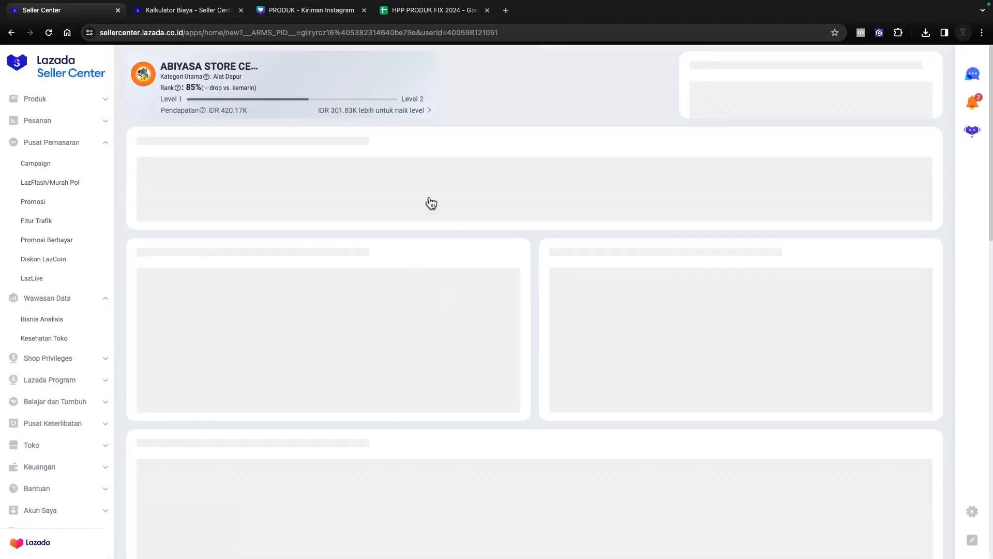
{"action": "scroll", "coordinate": [375, 331], "scroll_direction": "down", "scroll_amount": 20}
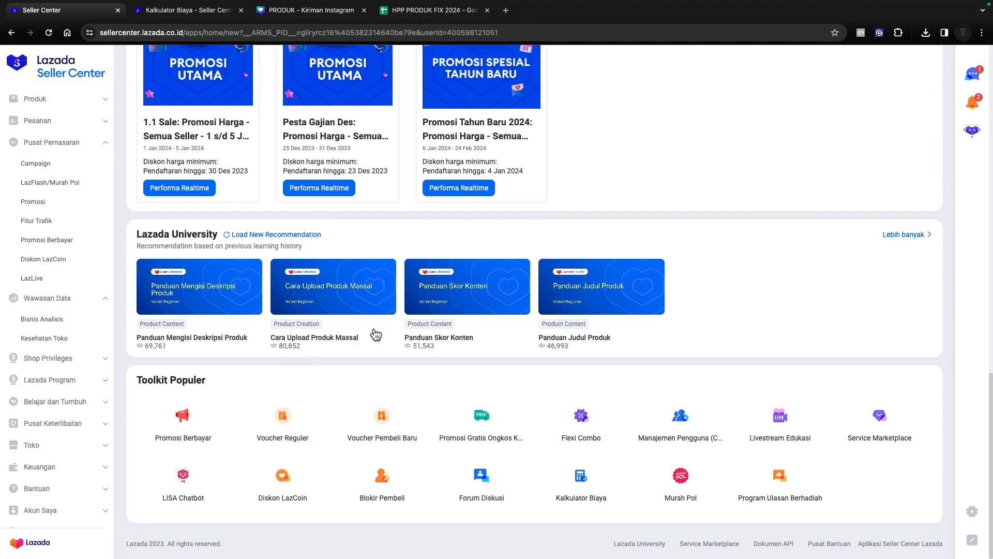
{"action": "left_click", "coordinate": [201, 11]}
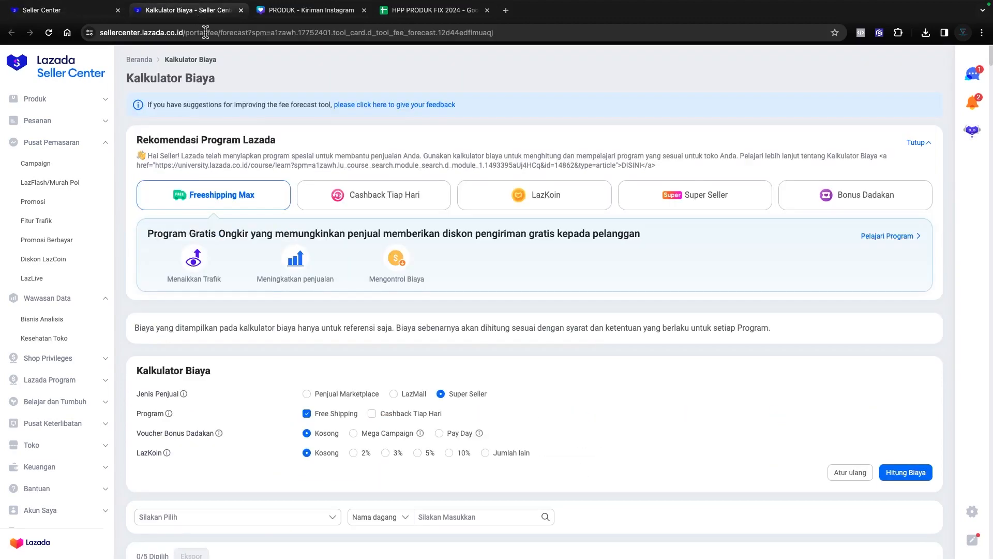
Calculate the fees for Penjual Marketplace with Free Shipping and Cashback Tiap Hari, leaving Voucher Bonus Dadakan and LazKoin on Kosong
{"action": "scroll", "coordinate": [396, 383], "scroll_direction": "down", "scroll_amount": 2}
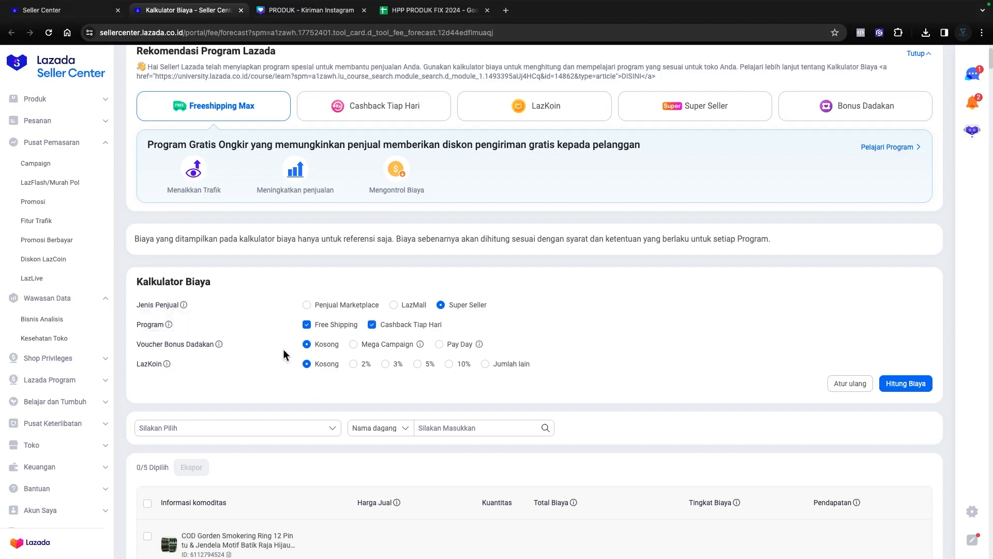
{"action": "left_click", "coordinate": [354, 345]}
{"action": "left_click", "coordinate": [309, 345]}
{"action": "left_click", "coordinate": [354, 364]}
{"action": "left_click", "coordinate": [385, 364]}
{"action": "left_click", "coordinate": [308, 365]}
{"action": "left_click", "coordinate": [313, 305]}
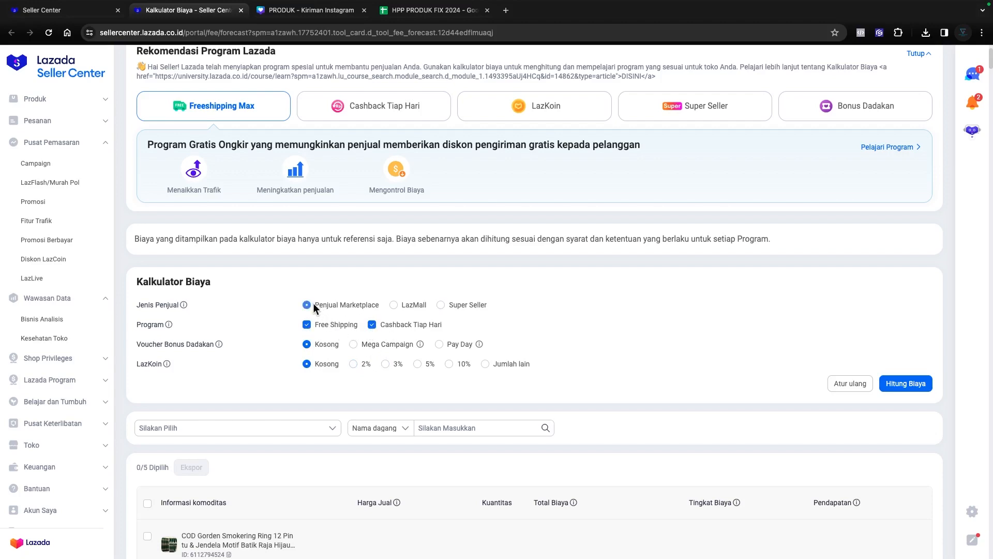
{"action": "left_click", "coordinate": [905, 383]}
{"action": "scroll", "coordinate": [808, 405], "scroll_direction": "down", "scroll_amount": 5}
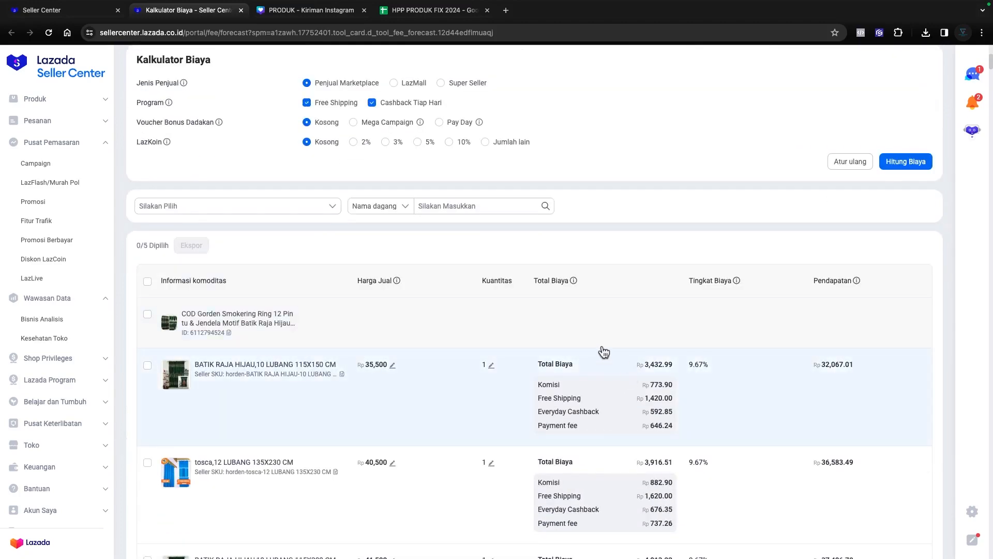
Examine the fee rate and income calculated for the BATIK RAJA HIJAU 115X150 CM variant
{"action": "scroll", "coordinate": [574, 330], "scroll_direction": "up", "scroll_amount": 1}
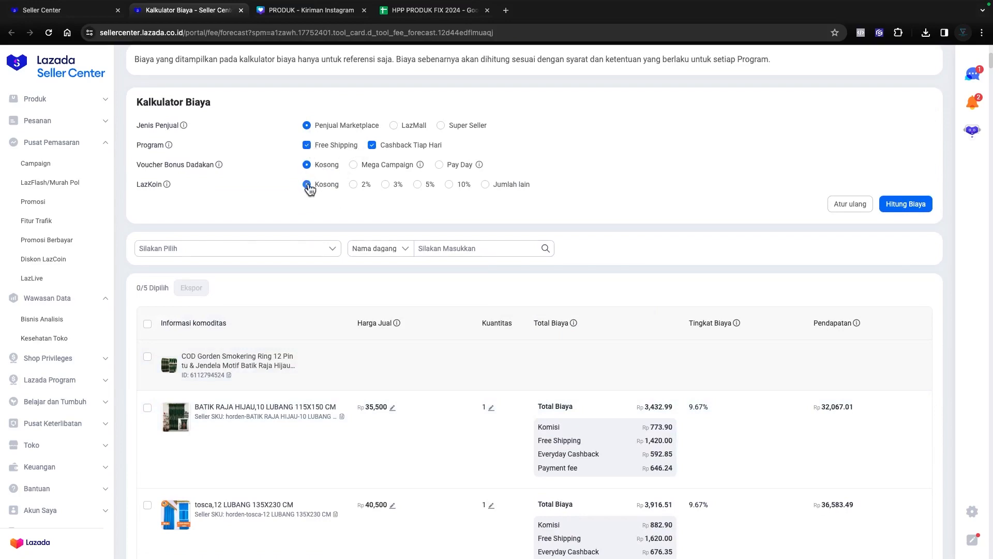
{"action": "scroll", "coordinate": [665, 388], "scroll_direction": "down", "scroll_amount": 1}
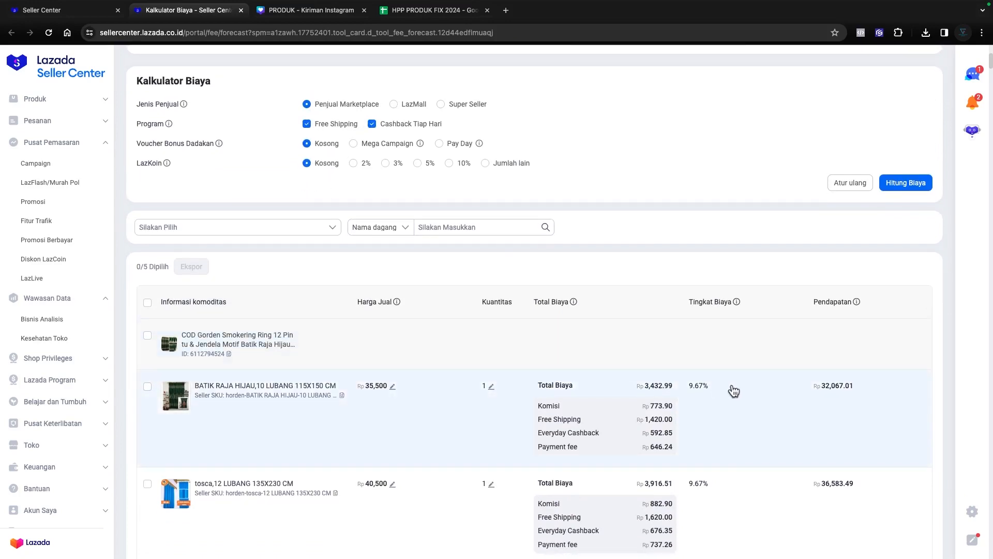
{"action": "left_click_drag", "start_coordinate": [730, 389], "coordinate": [691, 386]}
{"action": "left_click", "coordinate": [704, 404]}
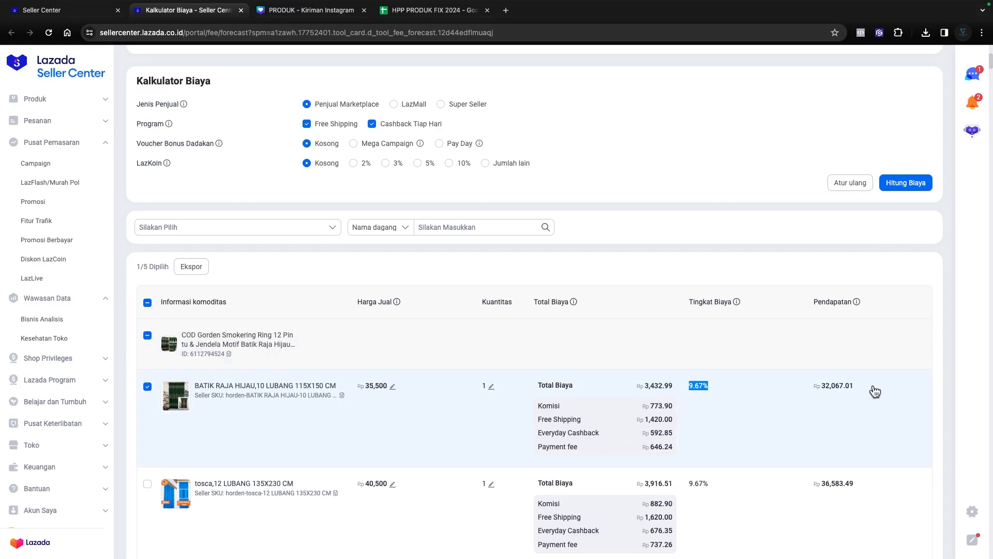
{"action": "left_click", "coordinate": [820, 379]}
{"action": "left_click_drag", "start_coordinate": [820, 380], "coordinate": [853, 402]}
{"action": "left_click", "coordinate": [894, 395]}
{"action": "left_click", "coordinate": [861, 419]}
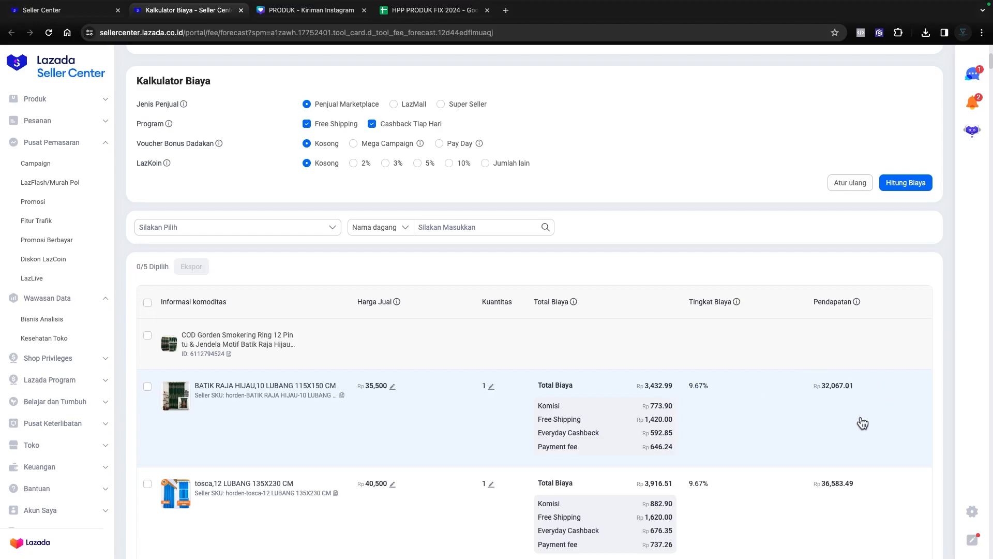
Calculate the fees with the Mega Campaign voucher and 3% LazKoin, and recalculate with LazKoin on Kosong
{"action": "left_click", "coordinate": [354, 145]}
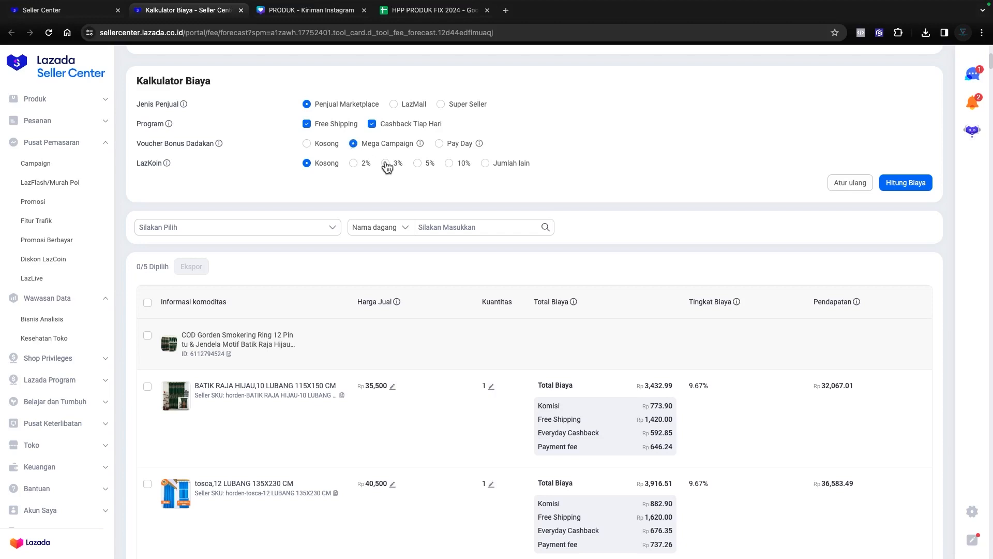
{"action": "left_click", "coordinate": [885, 187]}
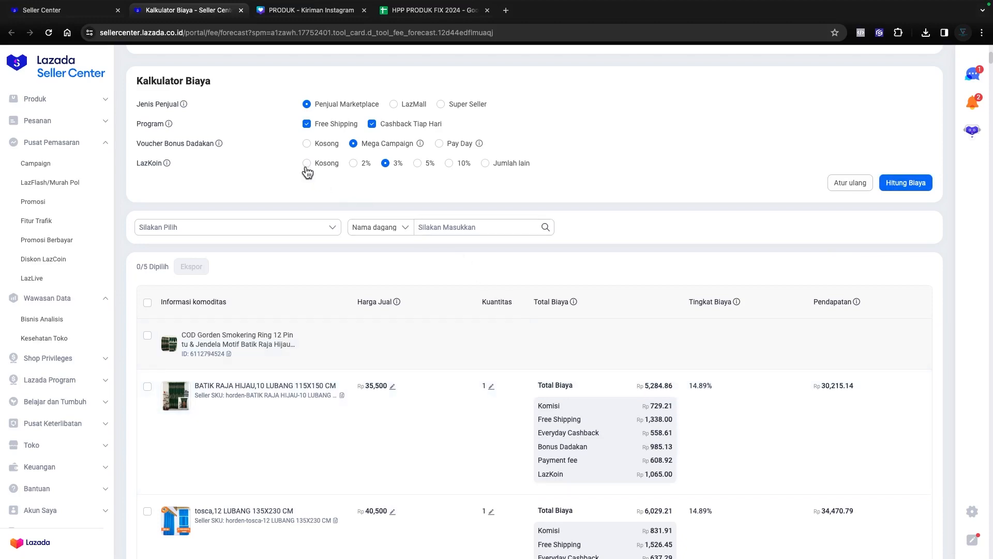
{"action": "left_click", "coordinate": [307, 164]}
{"action": "left_click", "coordinate": [919, 187]}
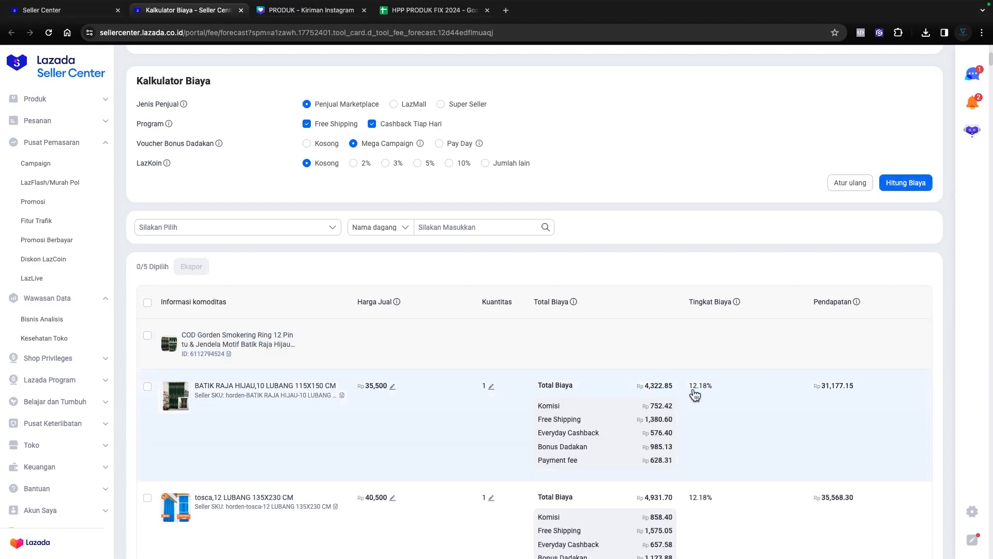
Recalculate the fees with the Pay Day voucher and set the BATIK RAJA HIJAU 115X150 CM variant's simulated quantity to 4
{"action": "left_click", "coordinate": [437, 145]}
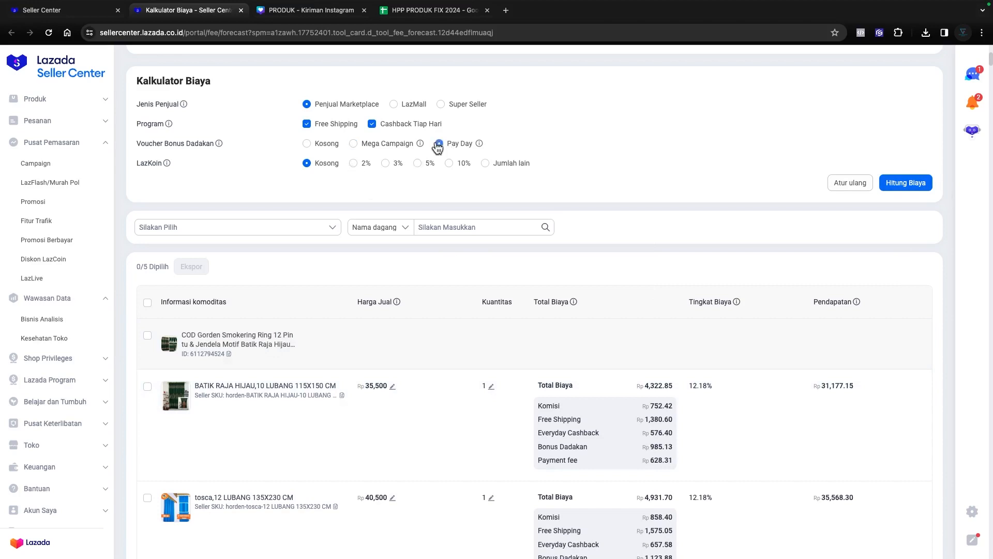
{"action": "left_click", "coordinate": [892, 184]}
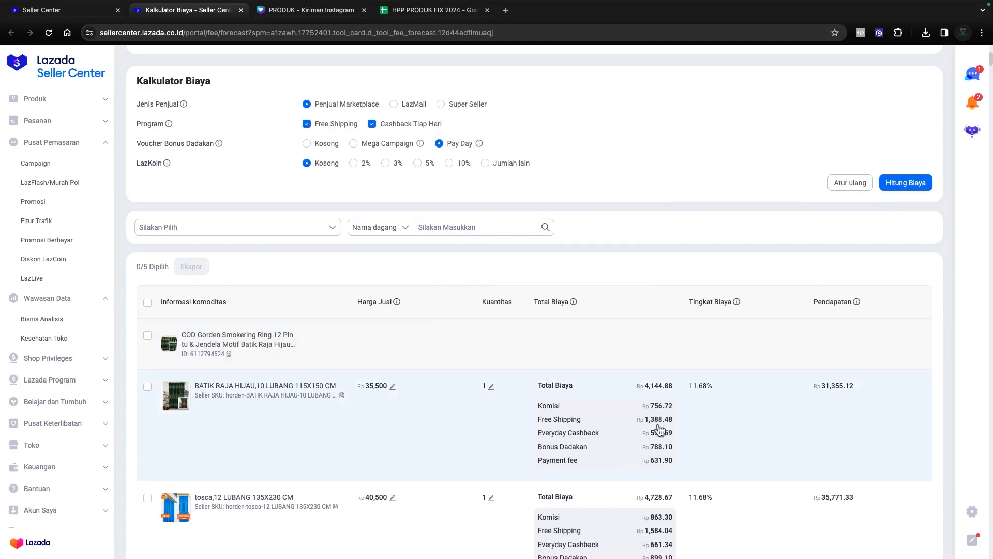
{"action": "left_click", "coordinate": [492, 386]}
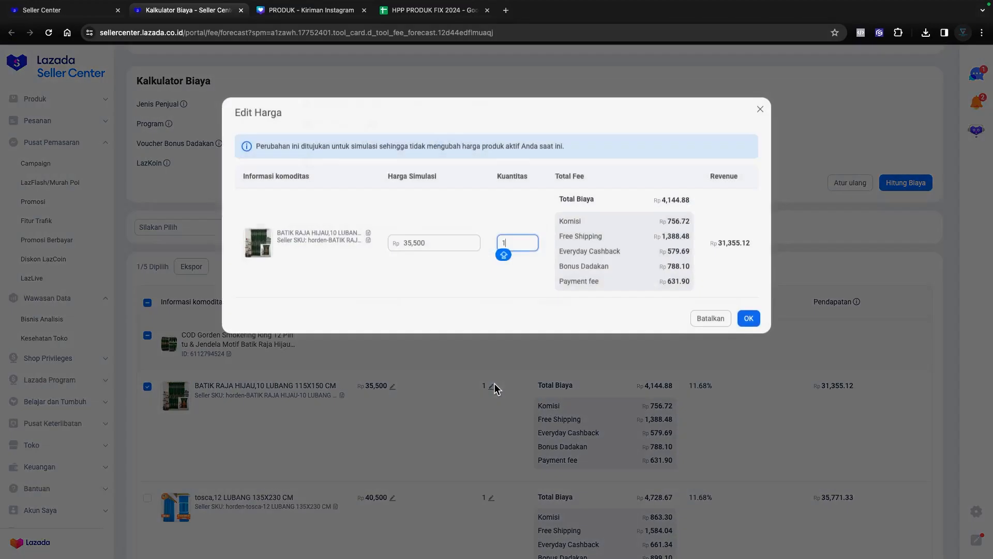
{"action": "double_click", "coordinate": [512, 243]}
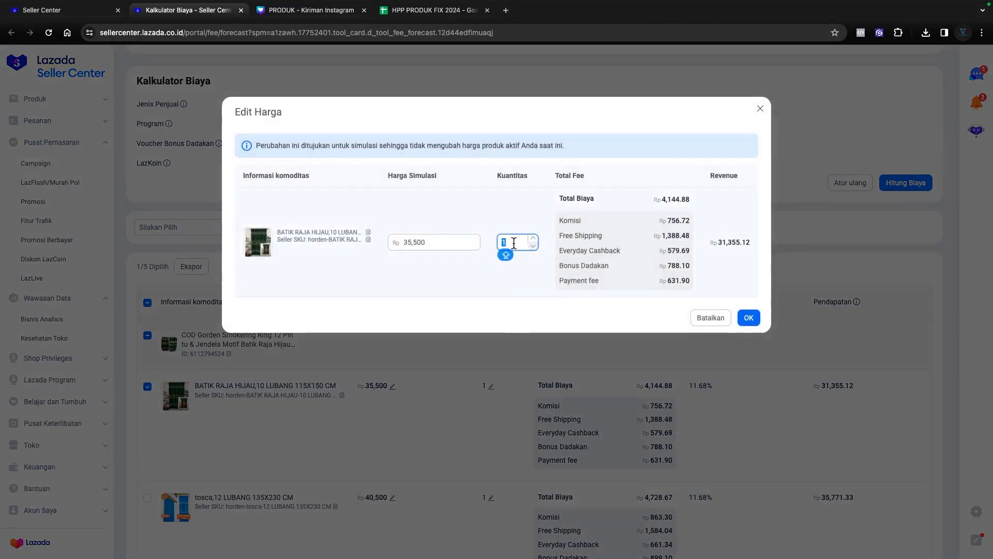
{"action": "type", "text": "4"}
{"action": "left_click", "coordinate": [748, 317]}
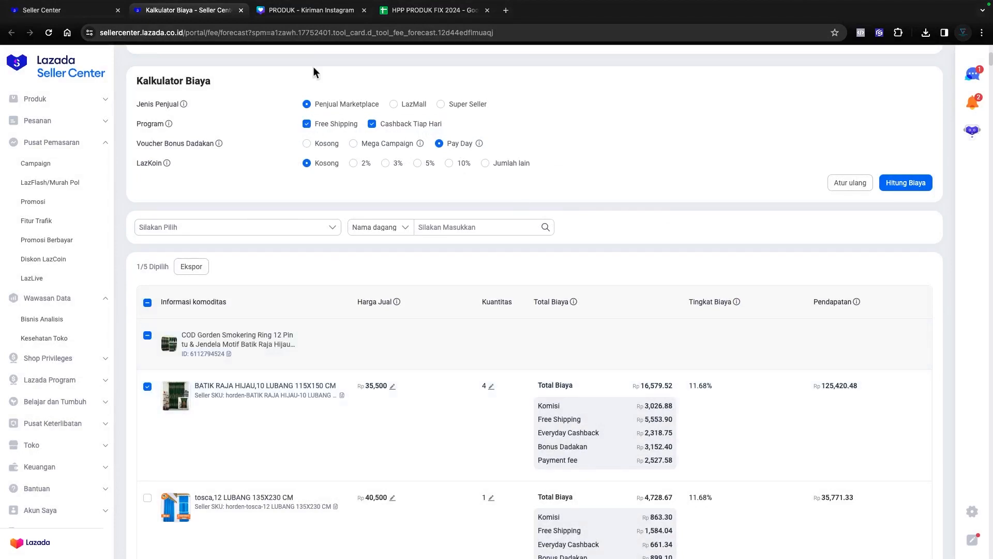
Switch to the Canva PRODUK design and select all elements of the price breakdown diagram for review
{"action": "left_click", "coordinate": [293, 7]}
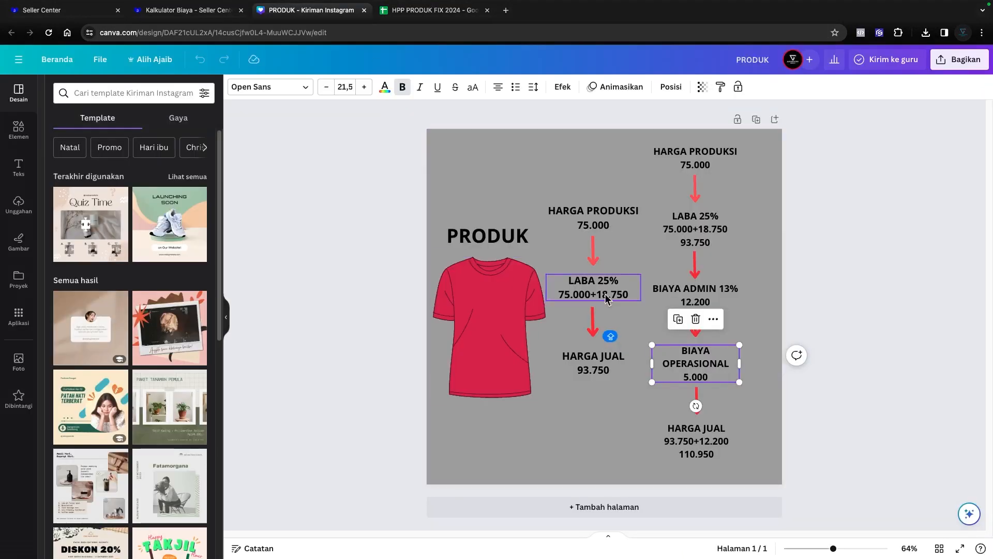
{"action": "left_click_drag", "start_coordinate": [392, 118], "coordinate": [819, 479]}
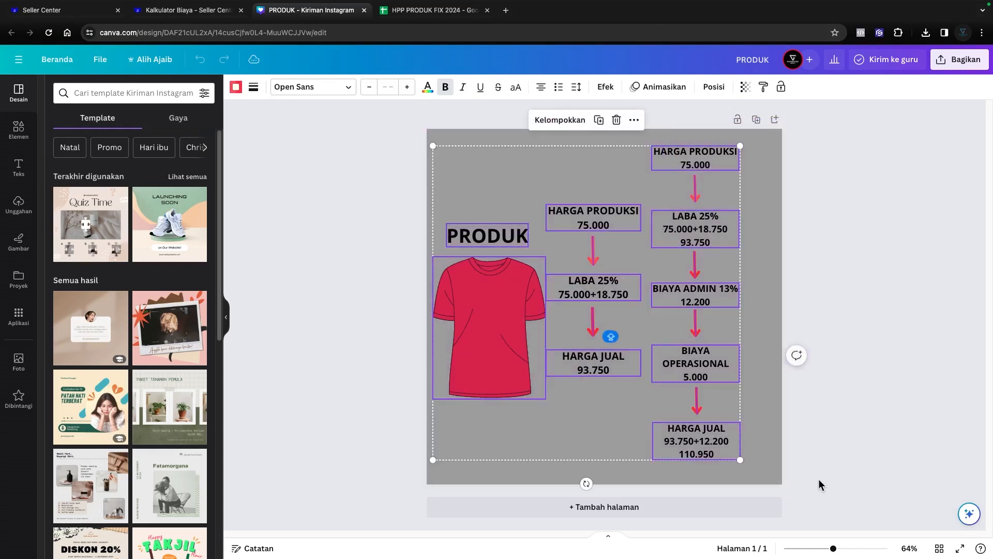
In the HPP PRODUK FIX 2024 spreadsheet, insert a column before HARGA MIN JUAL, headed IKLAN with 5% beneath it
{"action": "left_click", "coordinate": [400, 14]}
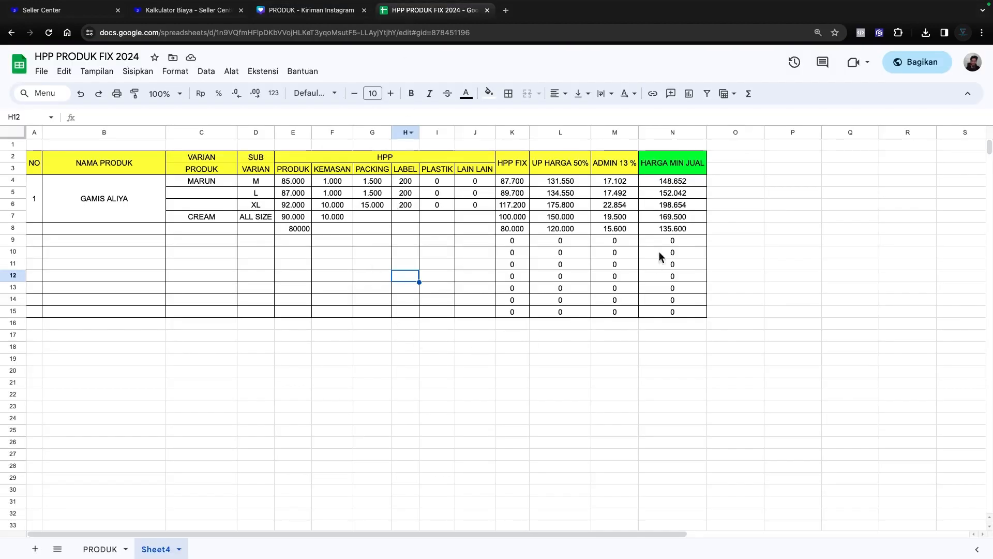
{"action": "left_click_drag", "start_coordinate": [735, 157], "coordinate": [93, 276]}
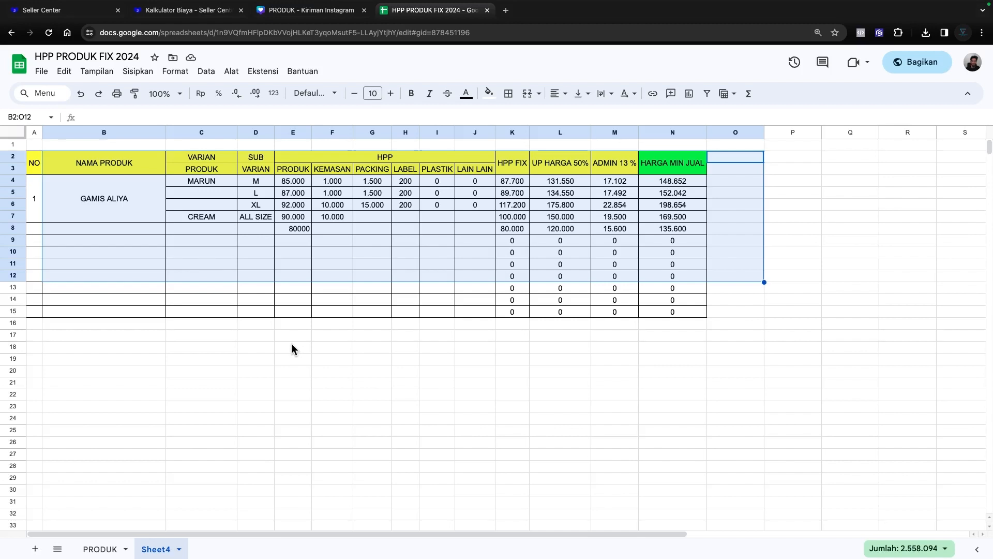
{"action": "right_click", "coordinate": [651, 134]}
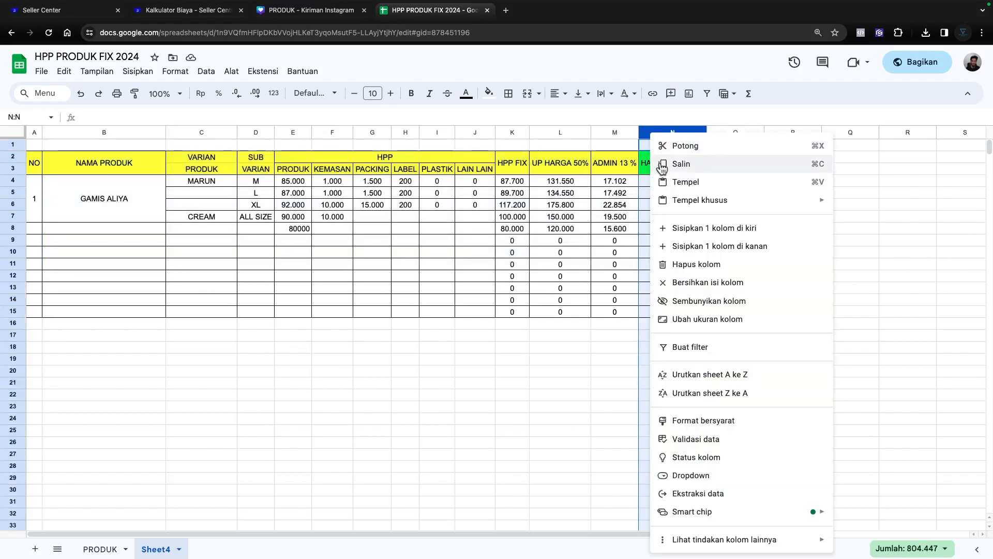
{"action": "left_click", "coordinate": [706, 232]}
{"action": "left_click", "coordinate": [668, 168]}
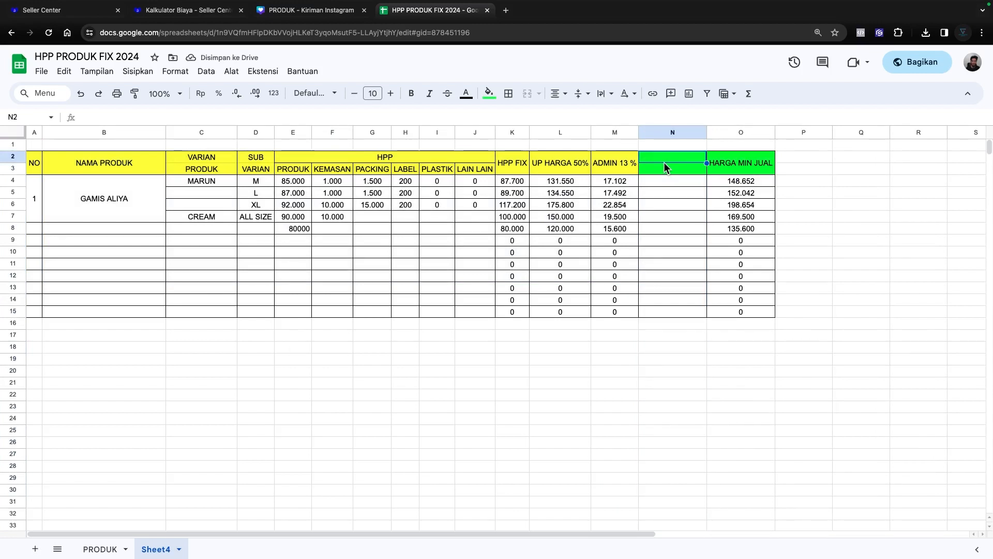
{"action": "type", "text": "IKLAN"}
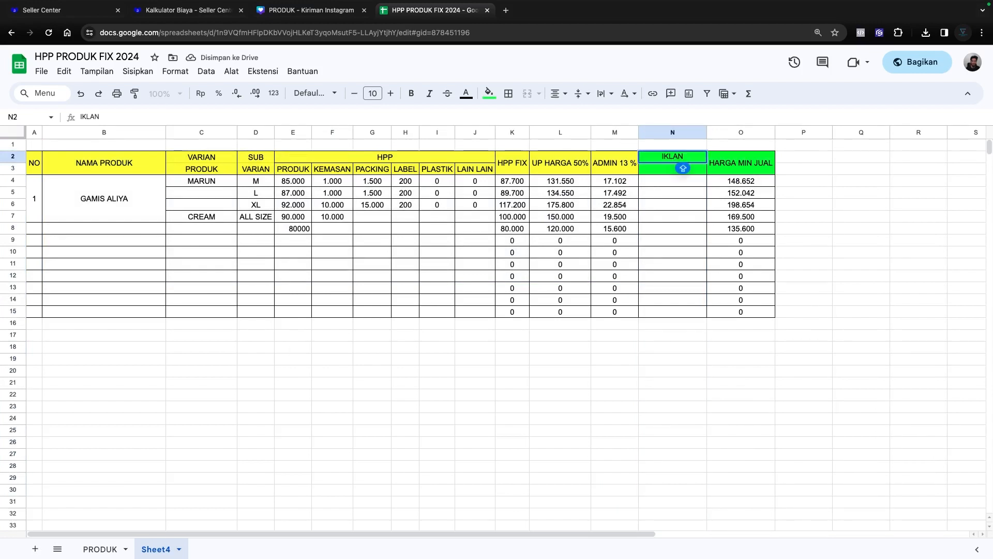
{"action": "left_click", "coordinate": [683, 169]}
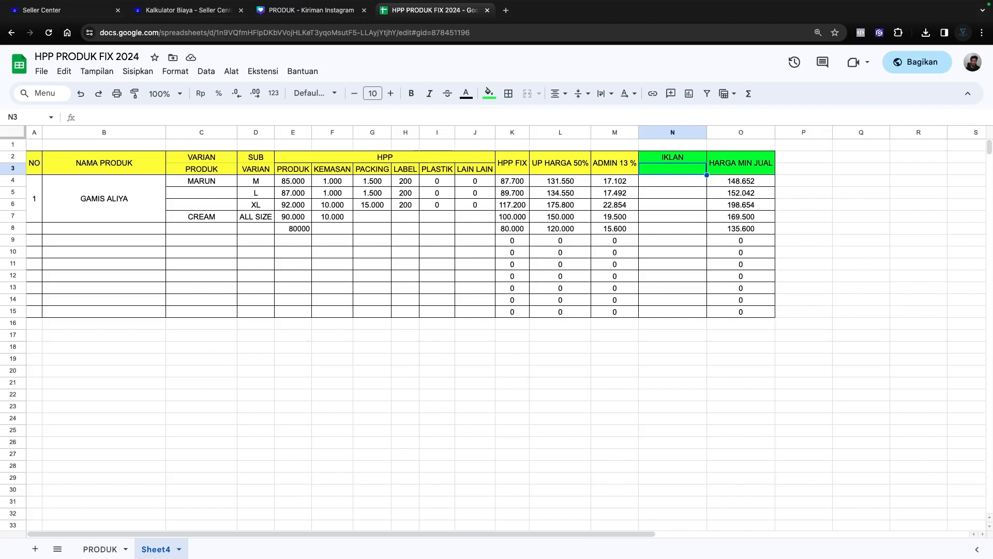
{"action": "type", "text": "5%"}
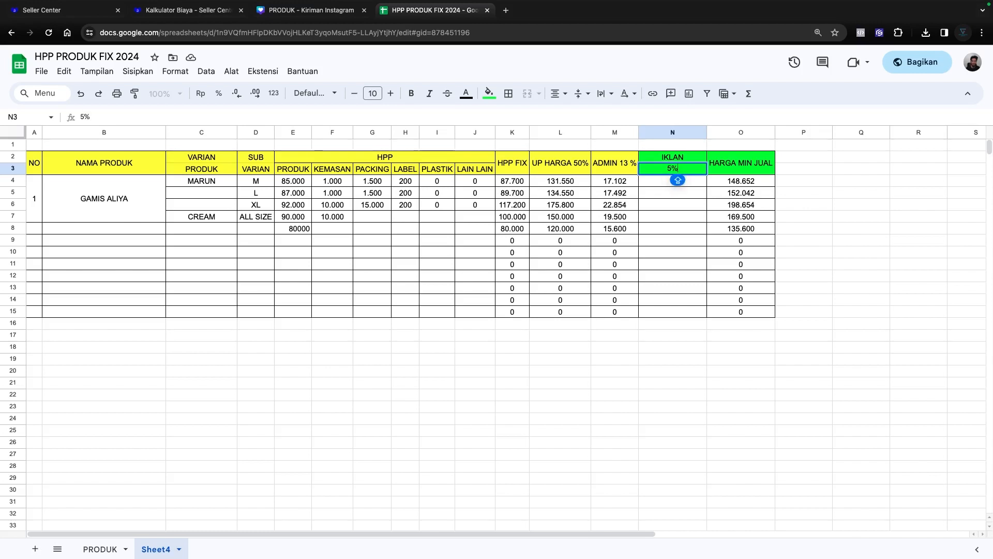
Insert another column between IKLAN and HARGA MIN JUAL, headed AFF with 5% beneath it
{"action": "right_click", "coordinate": [726, 133]}
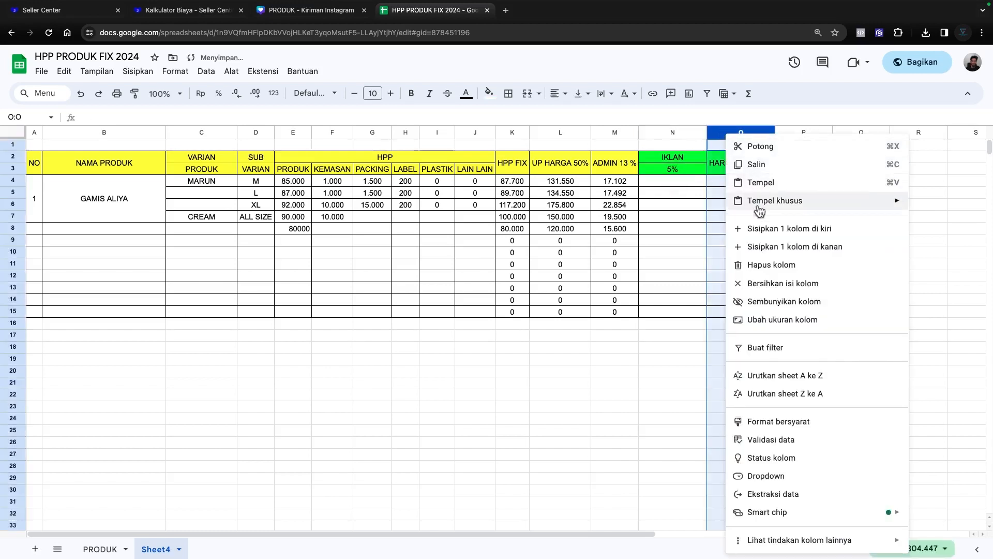
{"action": "left_click", "coordinate": [762, 246]}
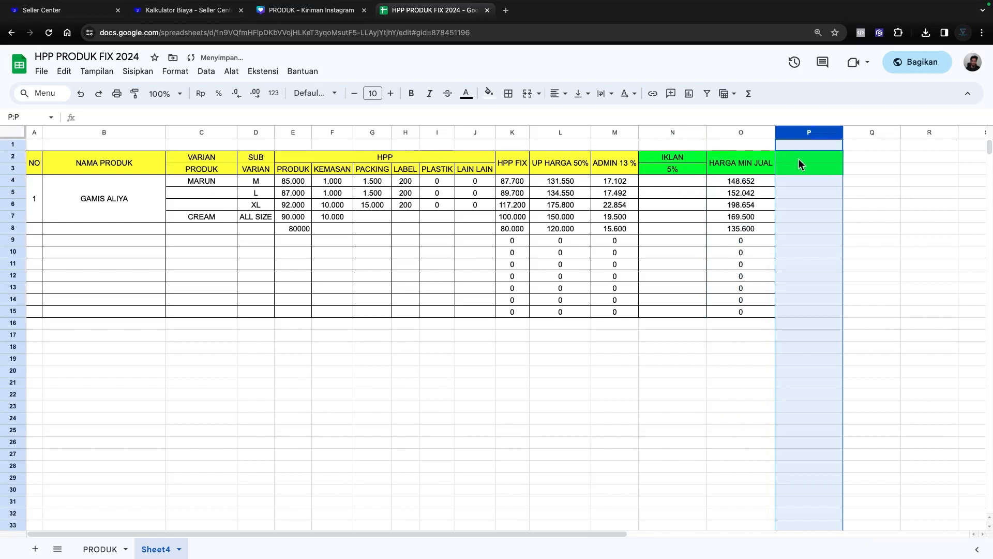
{"action": "right_click", "coordinate": [726, 133]}
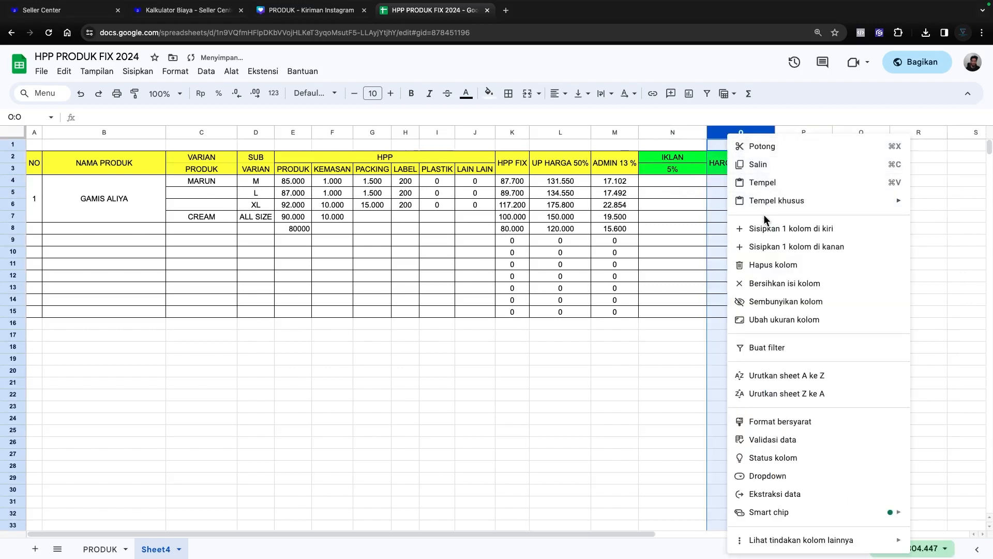
{"action": "left_click", "coordinate": [769, 229]}
{"action": "left_click", "coordinate": [741, 162]}
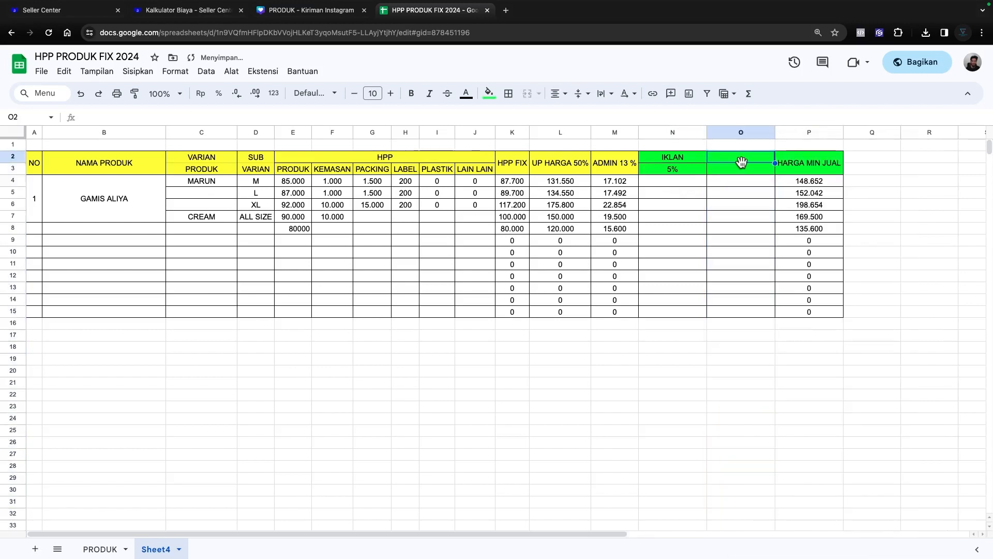
{"action": "type", "text": "AFF"}
{"action": "key", "text": "Return"}
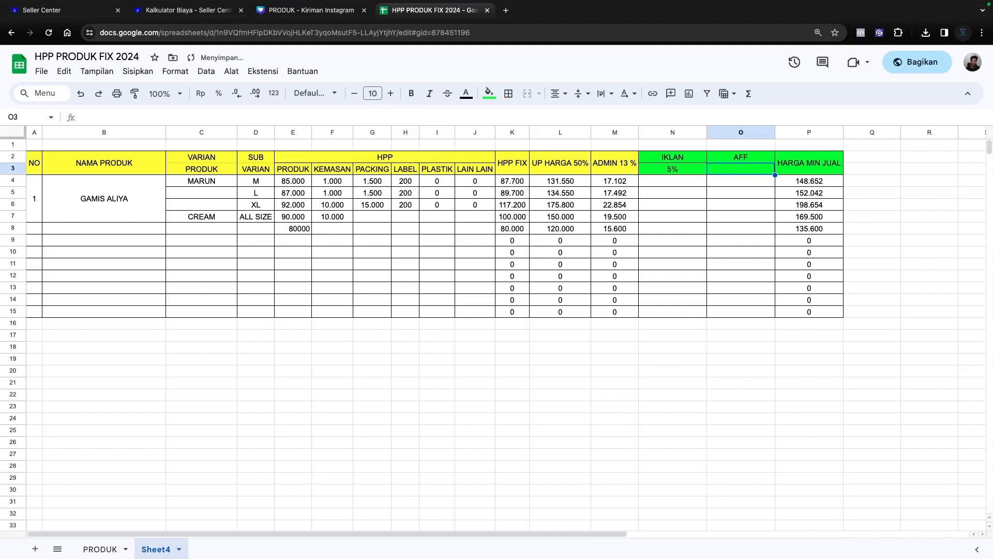
{"action": "type", "text": "5%"}
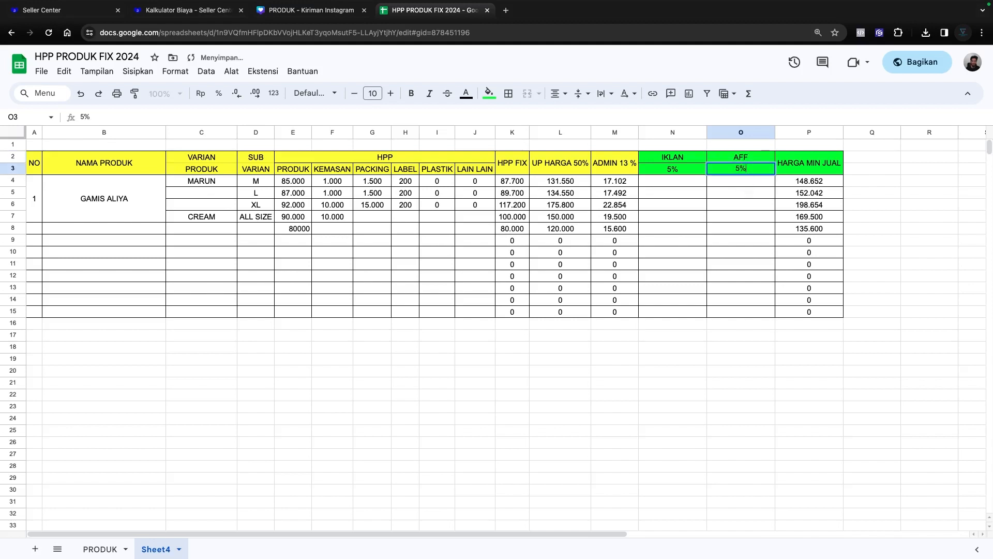
{"action": "key", "text": "Return"}
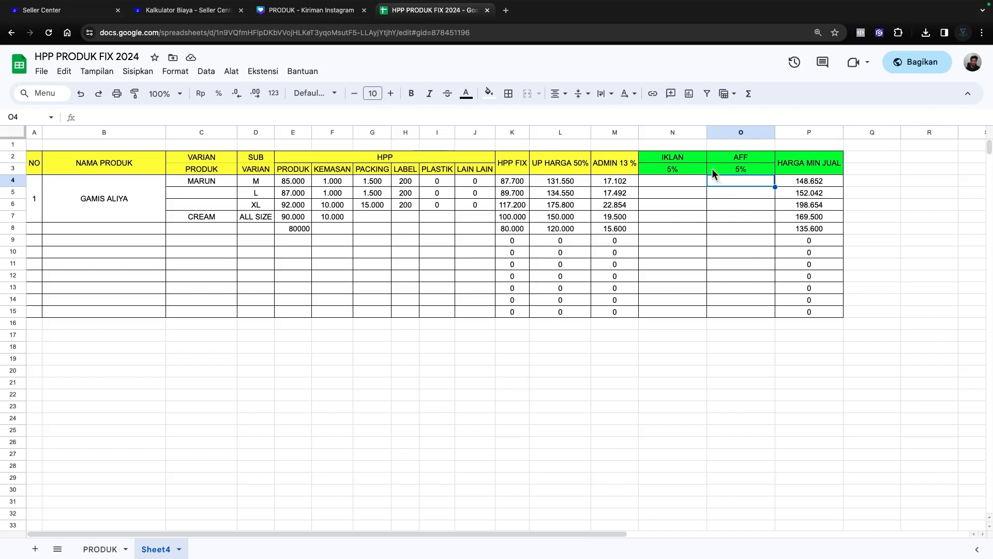
Calculate the MARUN size M advertising cost in the IKLAN column with the formula =L4*5%
{"action": "left_click", "coordinate": [675, 182]}
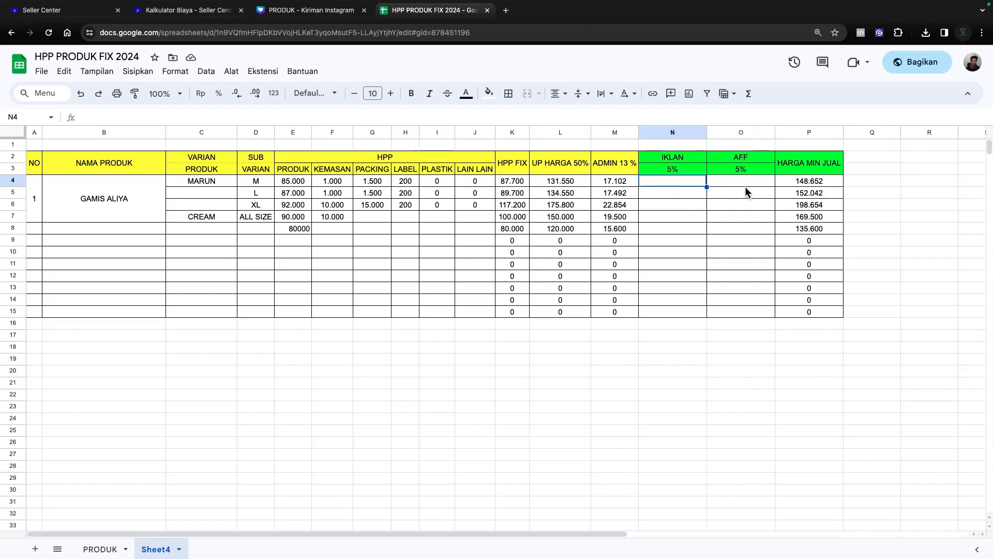
{"action": "type", "text": "="}
{"action": "left_click", "coordinate": [556, 180]}
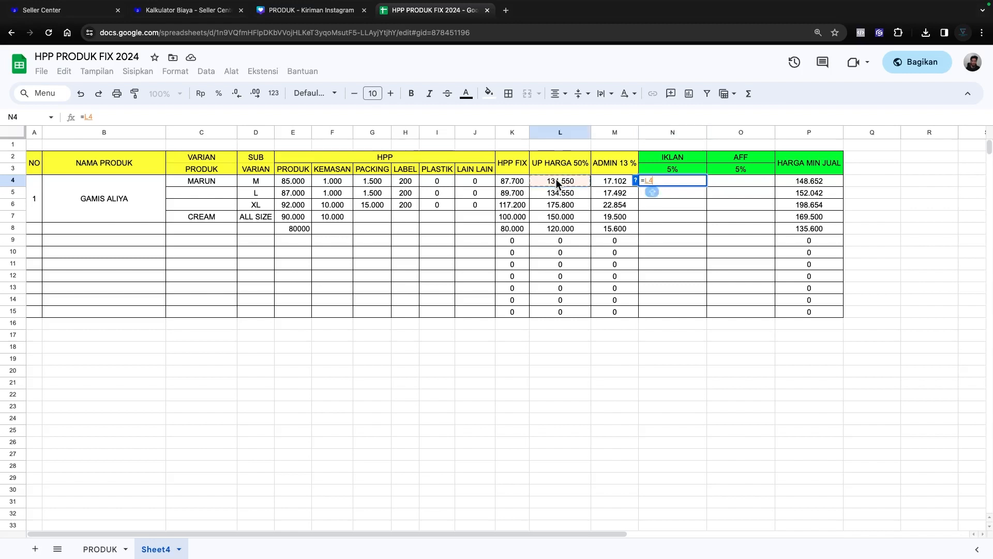
{"action": "type", "text": "*"}
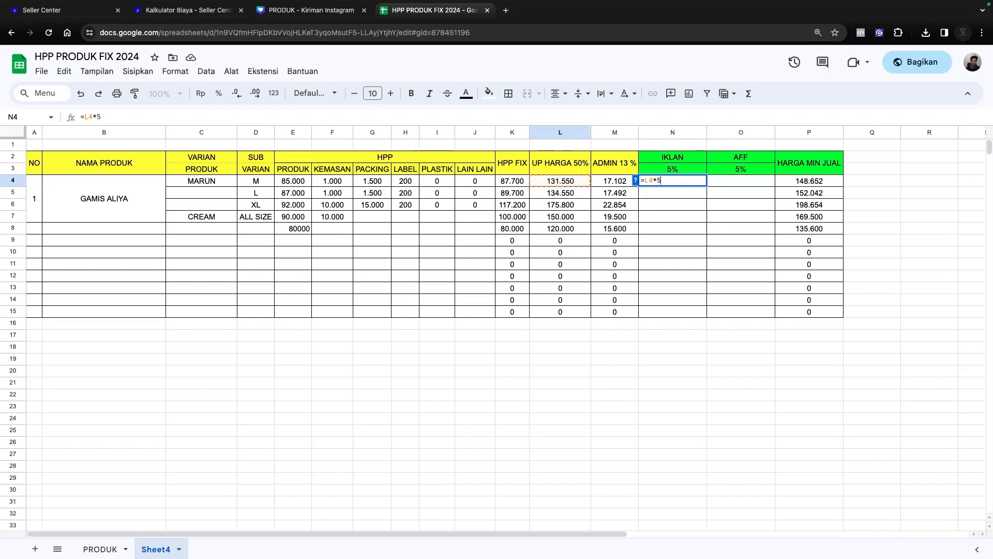
{"action": "type", "text": "5%"}
{"action": "key", "text": "Return"}
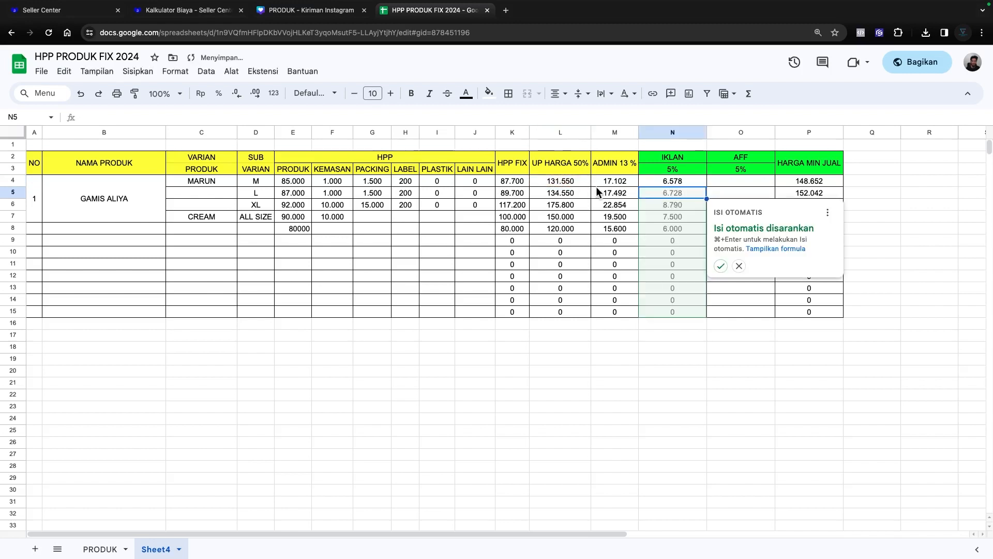
Calculate the MARUN size M affiliate cost in the AFF column with =L4*5% and accept the suggested autofill for the rows below
{"action": "left_click", "coordinate": [726, 183]}
{"action": "type", "text": "="}
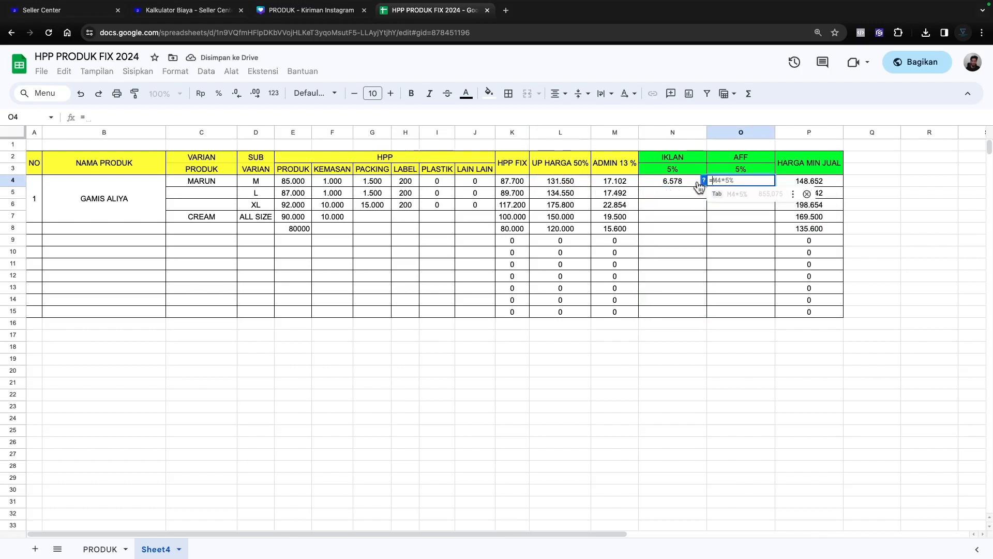
{"action": "left_click", "coordinate": [544, 179]}
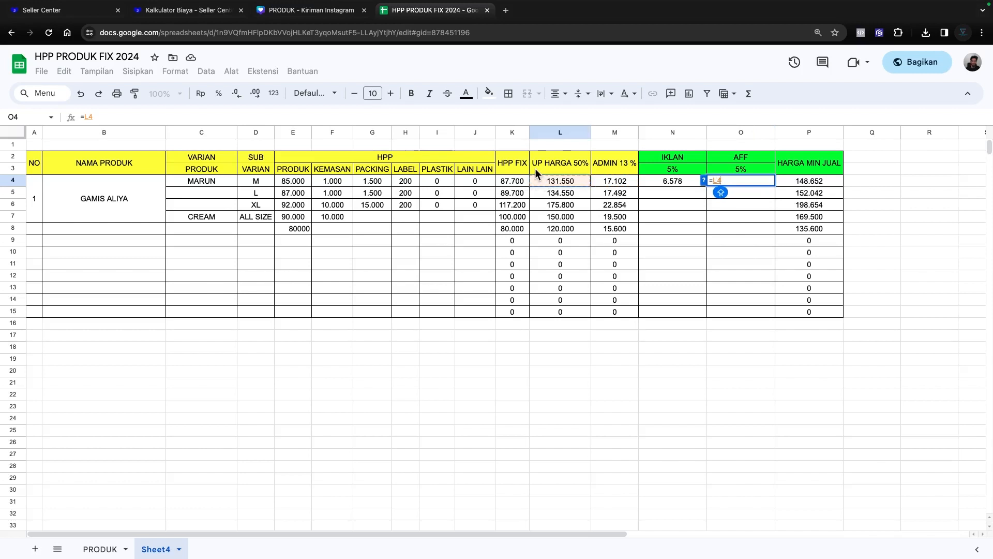
{"action": "type", "text": "*5"}
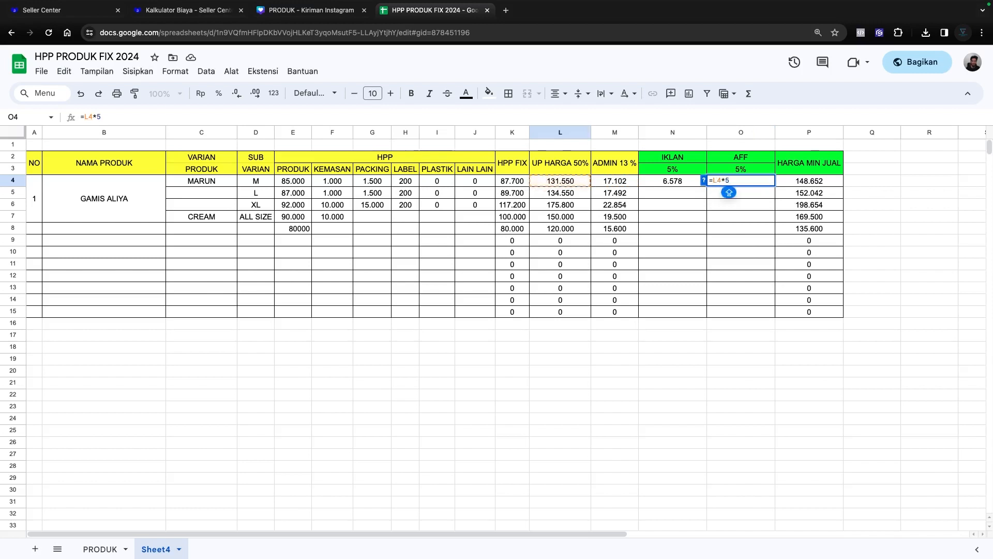
{"action": "type", "text": "%"}
{"action": "key", "text": "Return"}
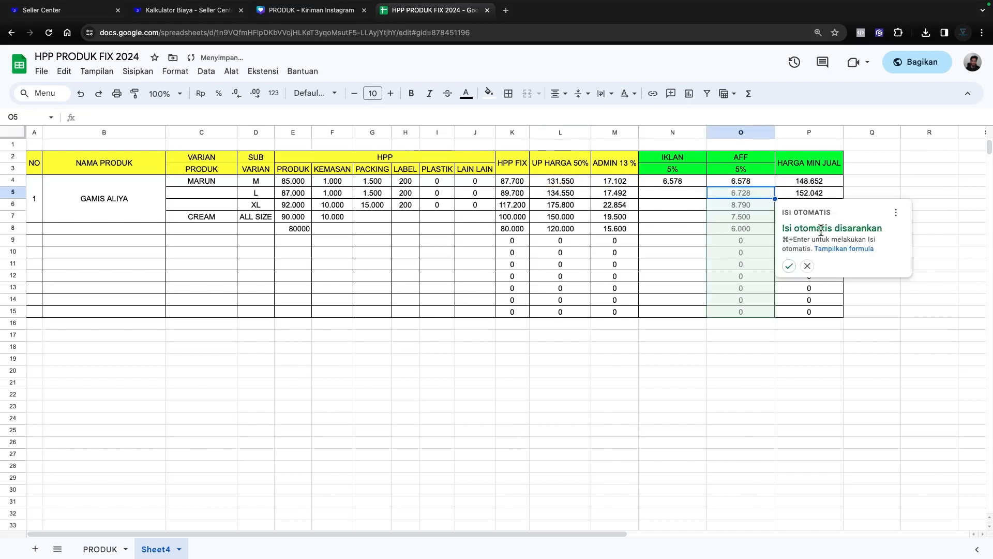
{"action": "left_click", "coordinate": [789, 265]}
{"action": "left_click", "coordinate": [885, 302]}
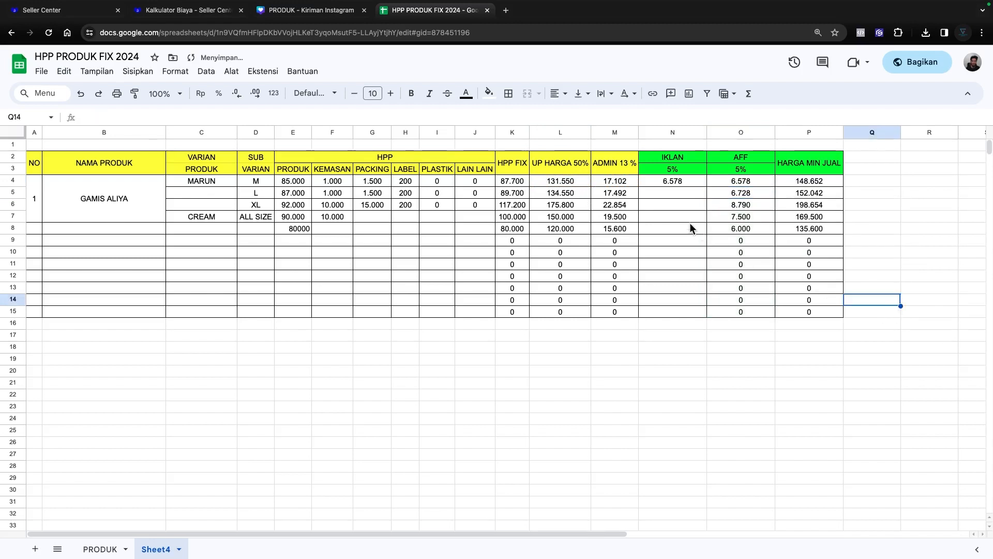
{"action": "left_click", "coordinate": [832, 181]}
{"action": "left_click_drag", "start_coordinate": [856, 181], "coordinate": [798, 183]}
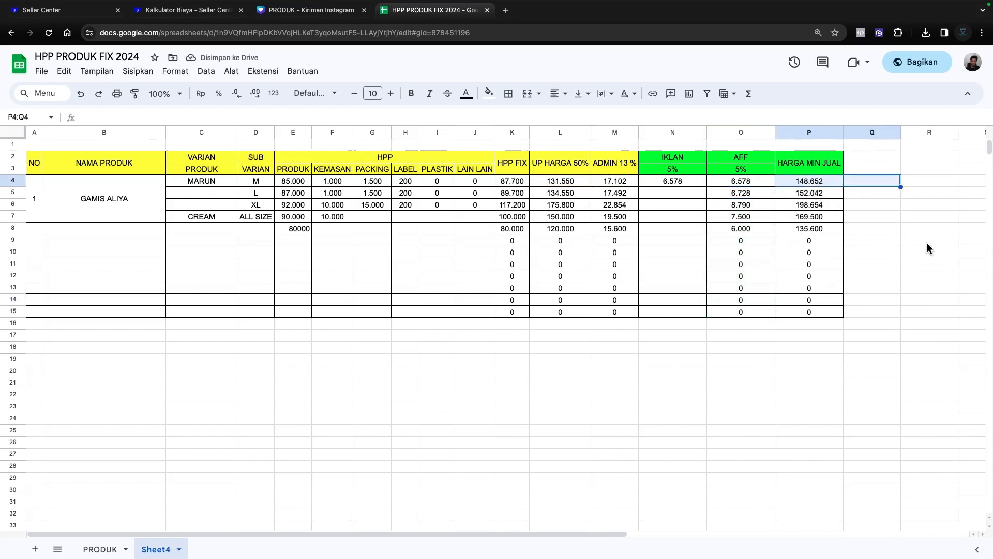
{"action": "left_click", "coordinate": [297, 183]}
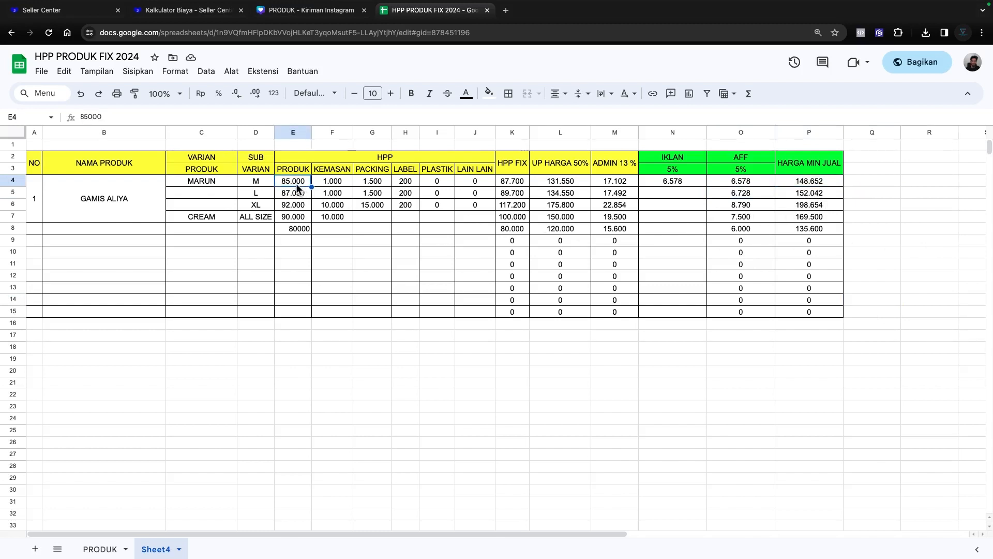